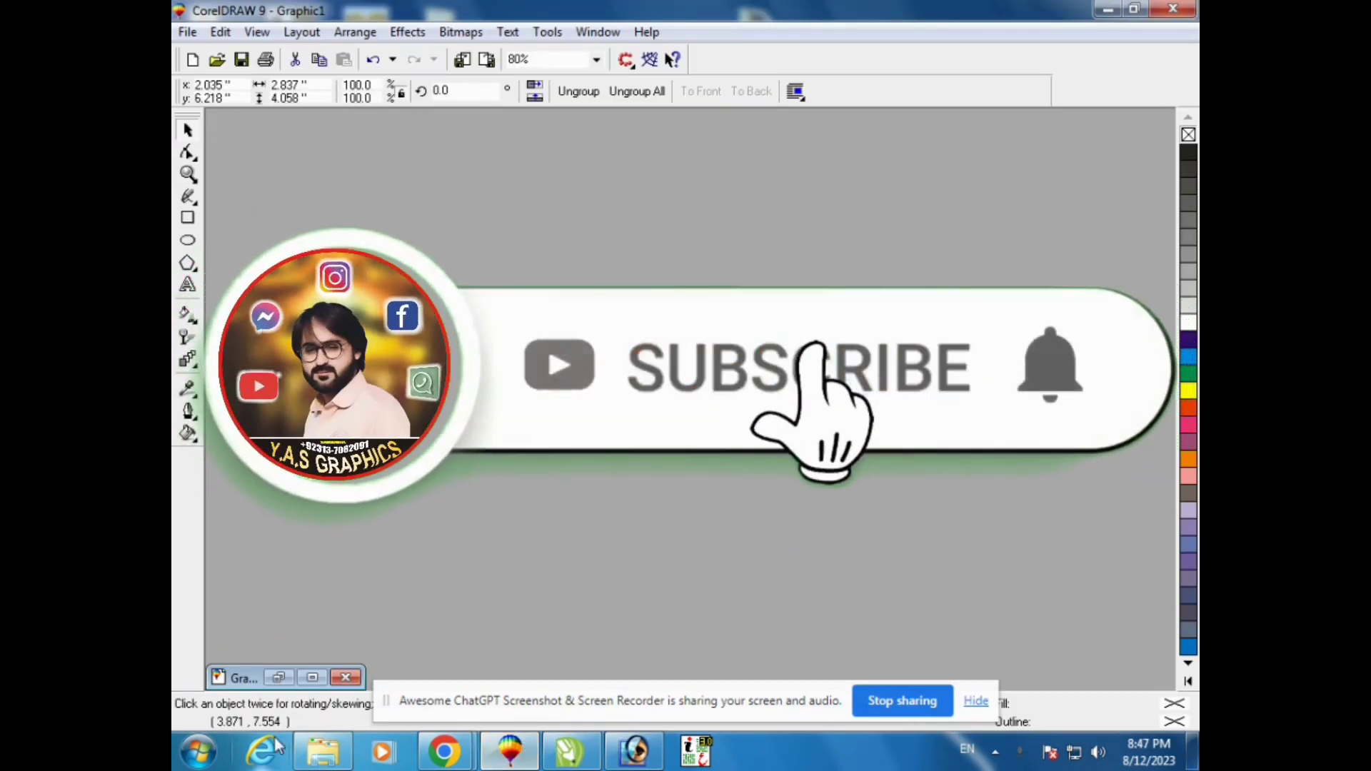
Step: Ungroup the poster in the Graphic1 document and move the 10 and 26 date badges onto the blank area beside it
click(278, 676)
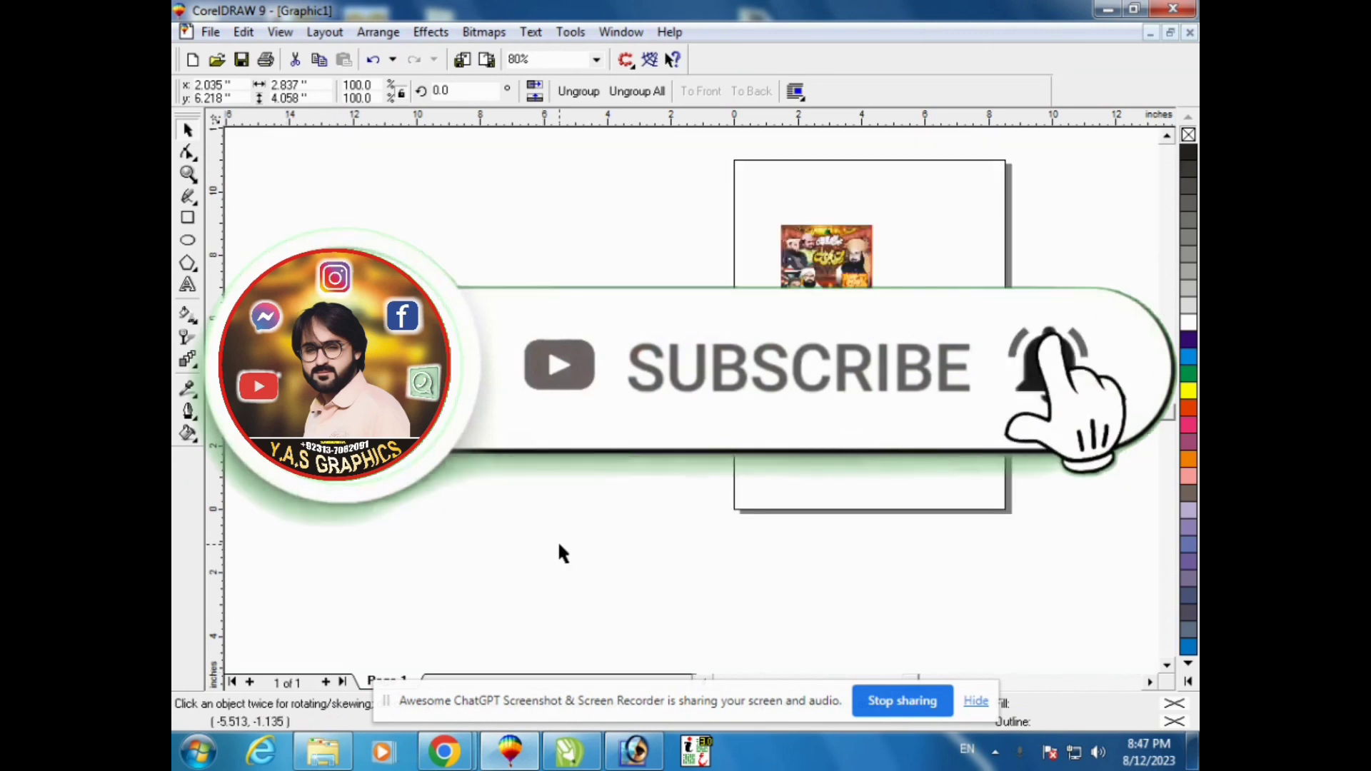
key(F4)
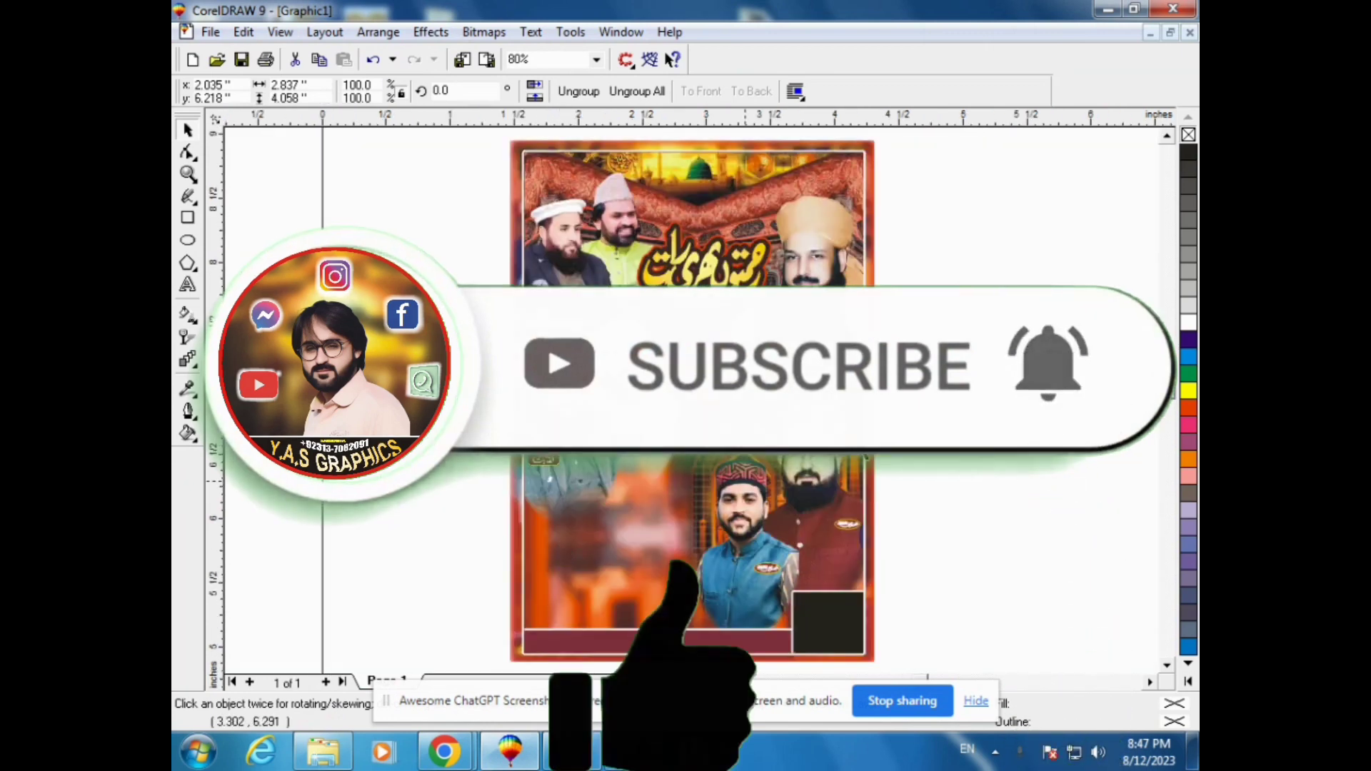
right_click(811, 212)
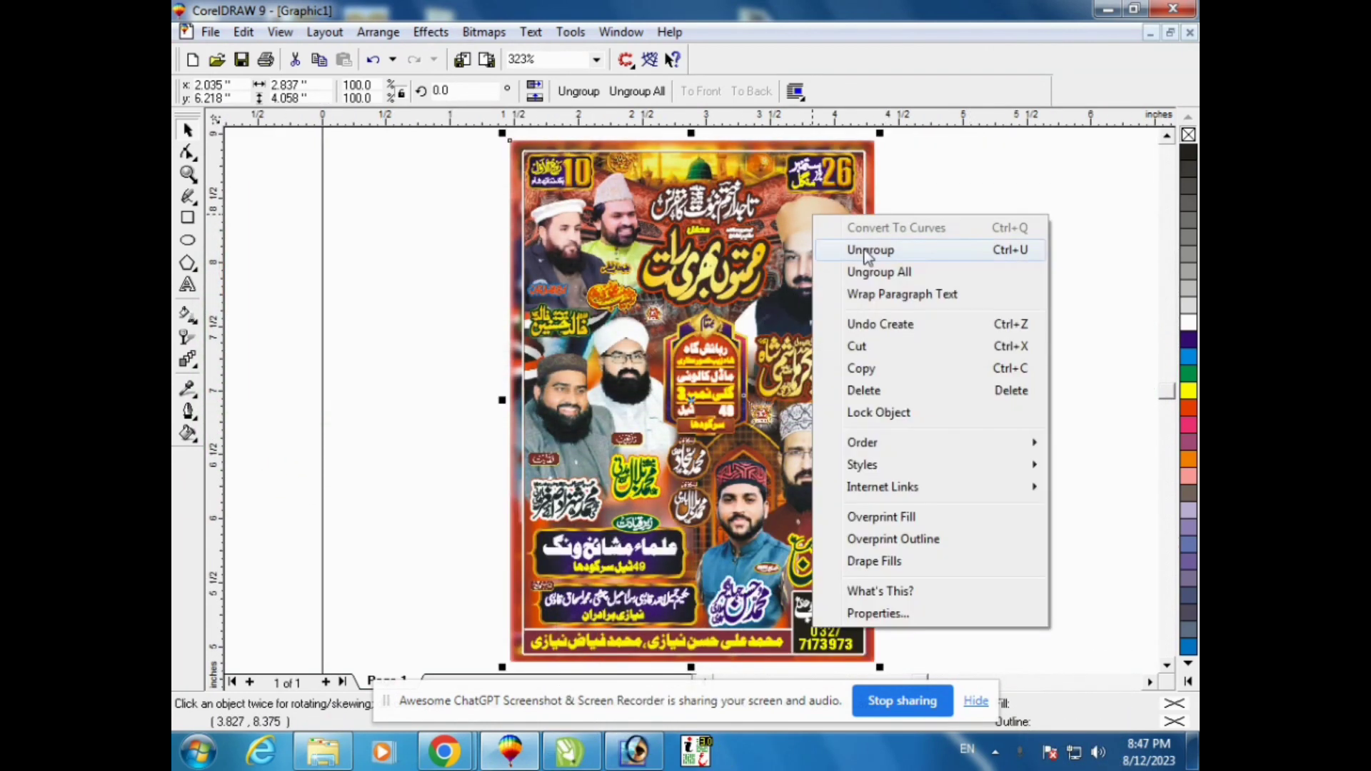
click(865, 249)
click(1008, 250)
drag(534, 184, 337, 210)
drag(836, 165, 369, 262)
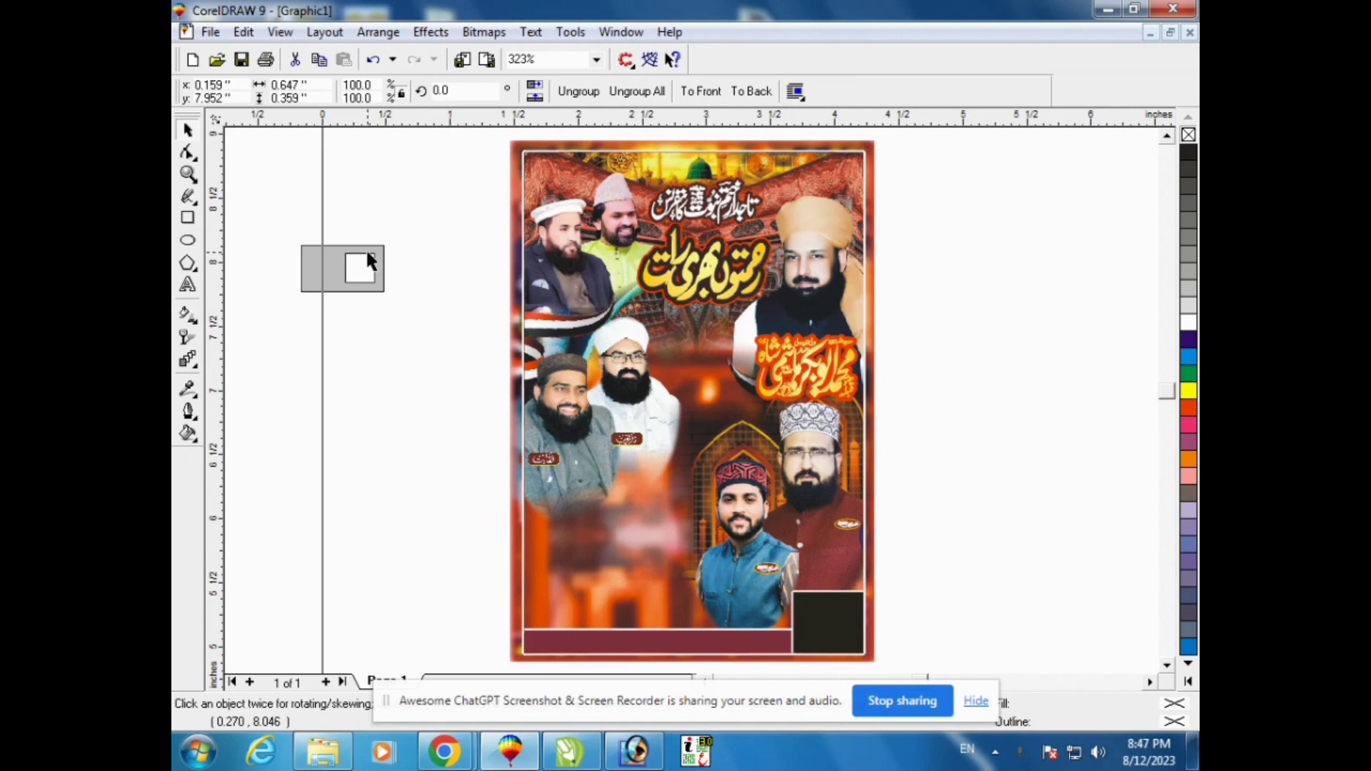
Step: Ungroup the 10 badge and pull its number and Urdu lettering out to opposite sides of the frame
click(188, 174)
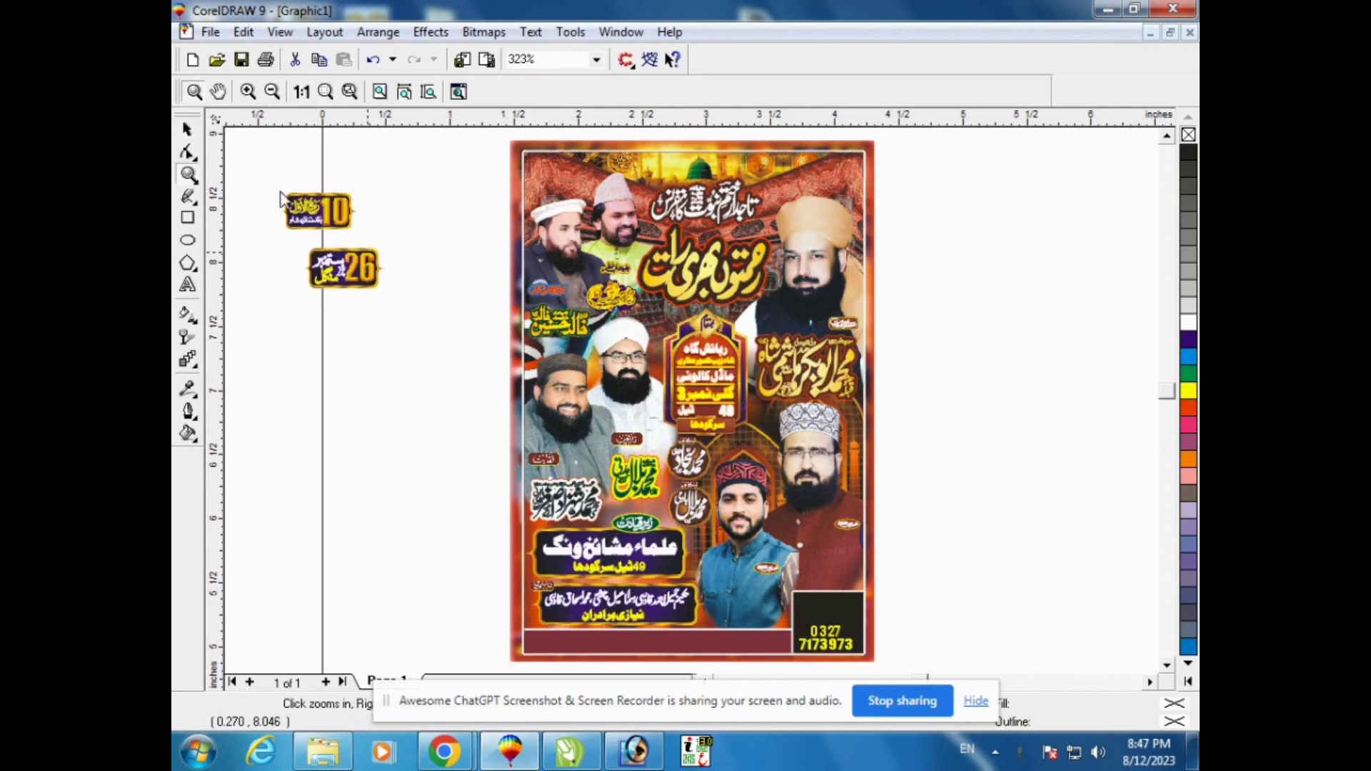
drag(274, 182, 459, 343)
click(188, 129)
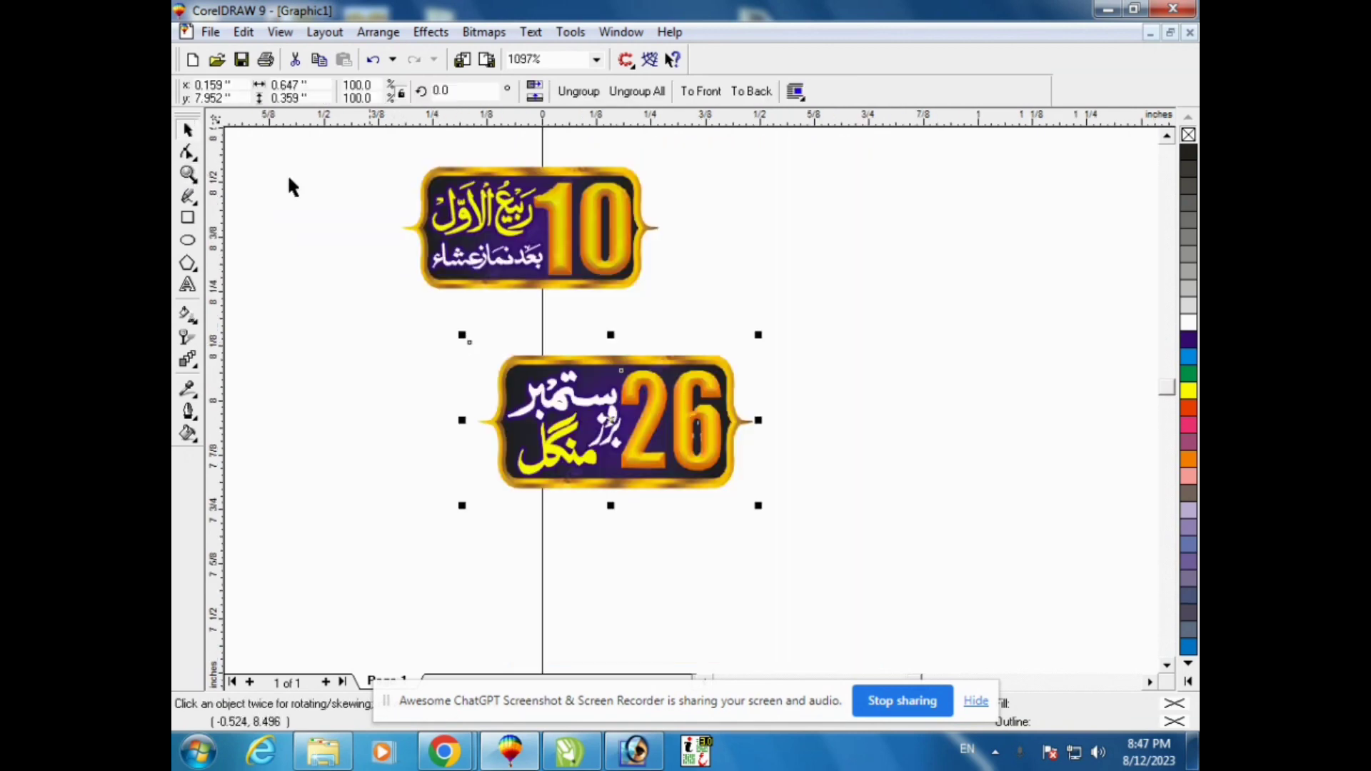
right_click(476, 212)
click(492, 239)
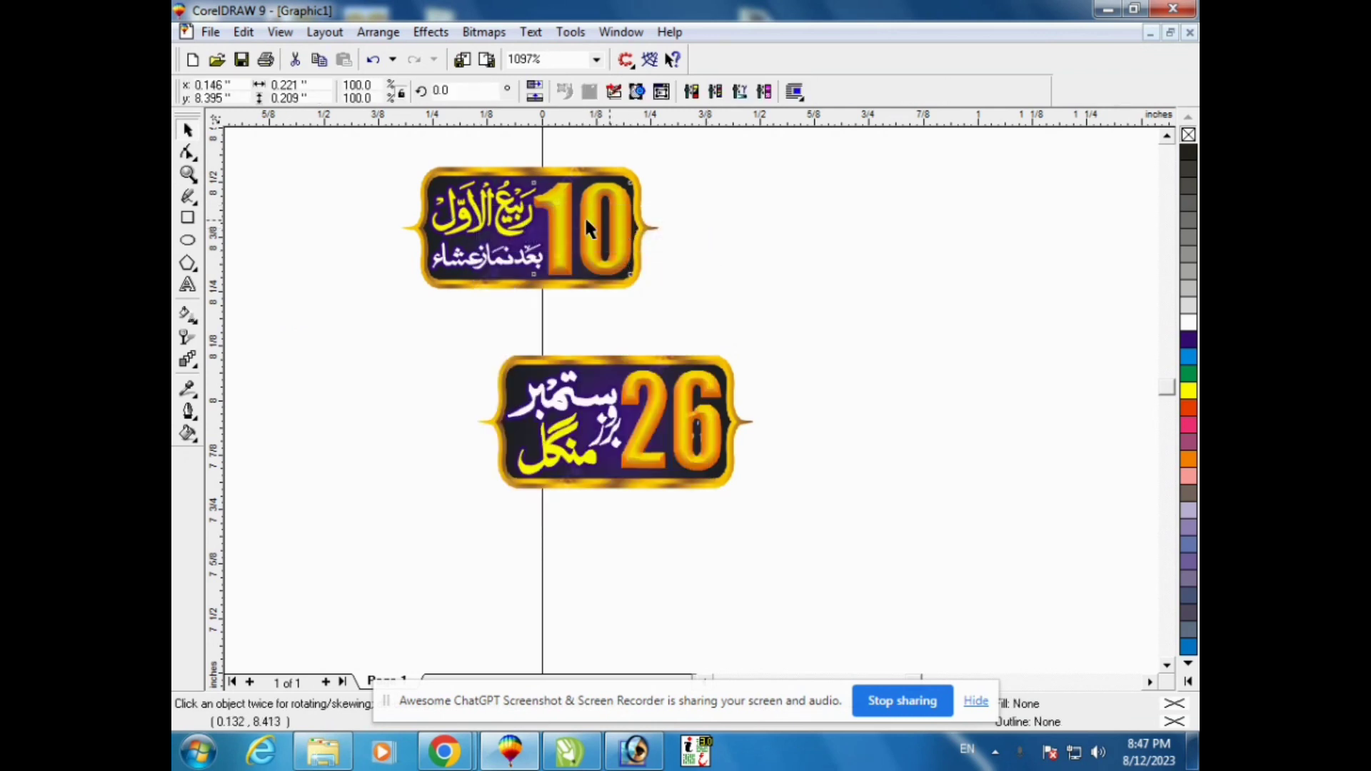
drag(584, 215, 757, 217)
drag(509, 225, 341, 224)
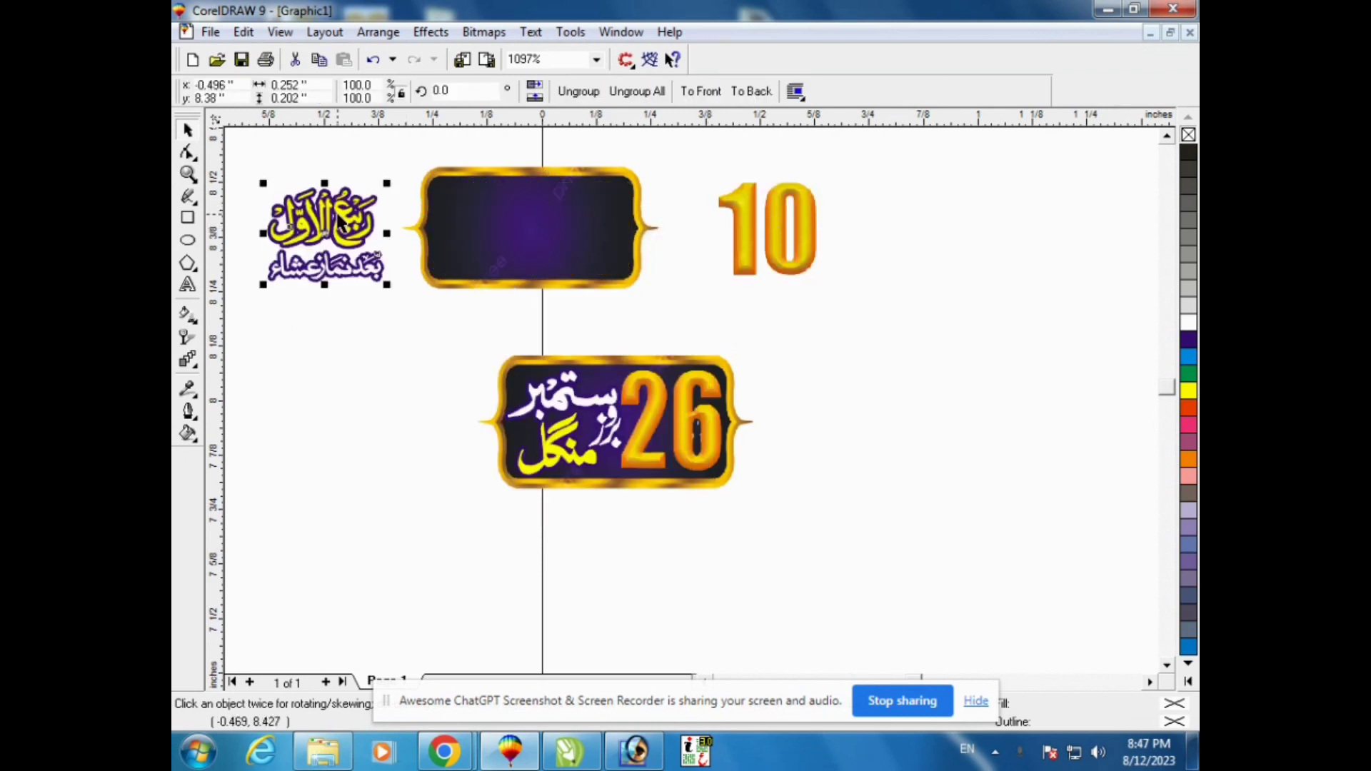
Step: Ungroup the Urdu lettering from the 10 badge and move its lower line down, apart from the yellow line
right_click(341, 223)
click(357, 247)
drag(343, 270, 350, 315)
click(340, 243)
Step: Ungroup the 26 badge and pull its number and Urdu lettering out to opposite sides of the frame
right_click(572, 370)
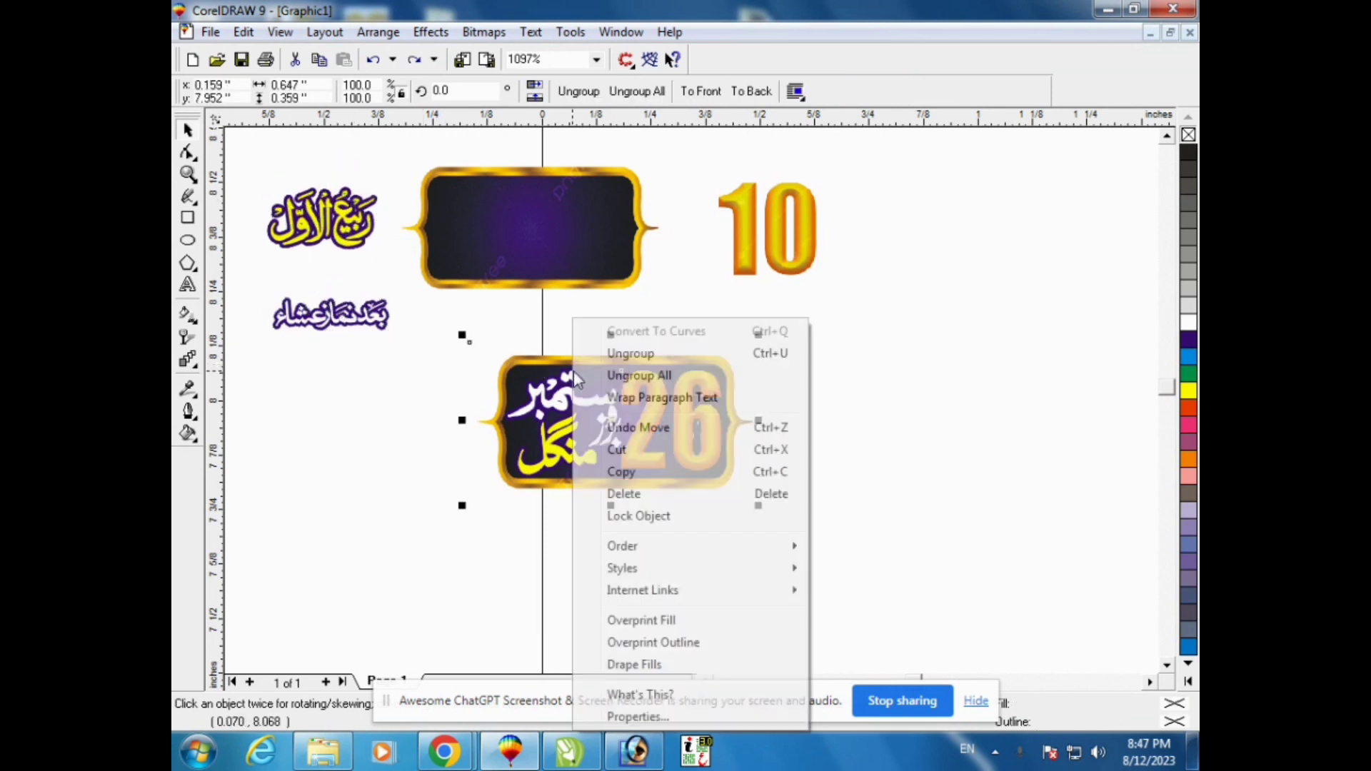
click(639, 360)
drag(694, 426, 953, 429)
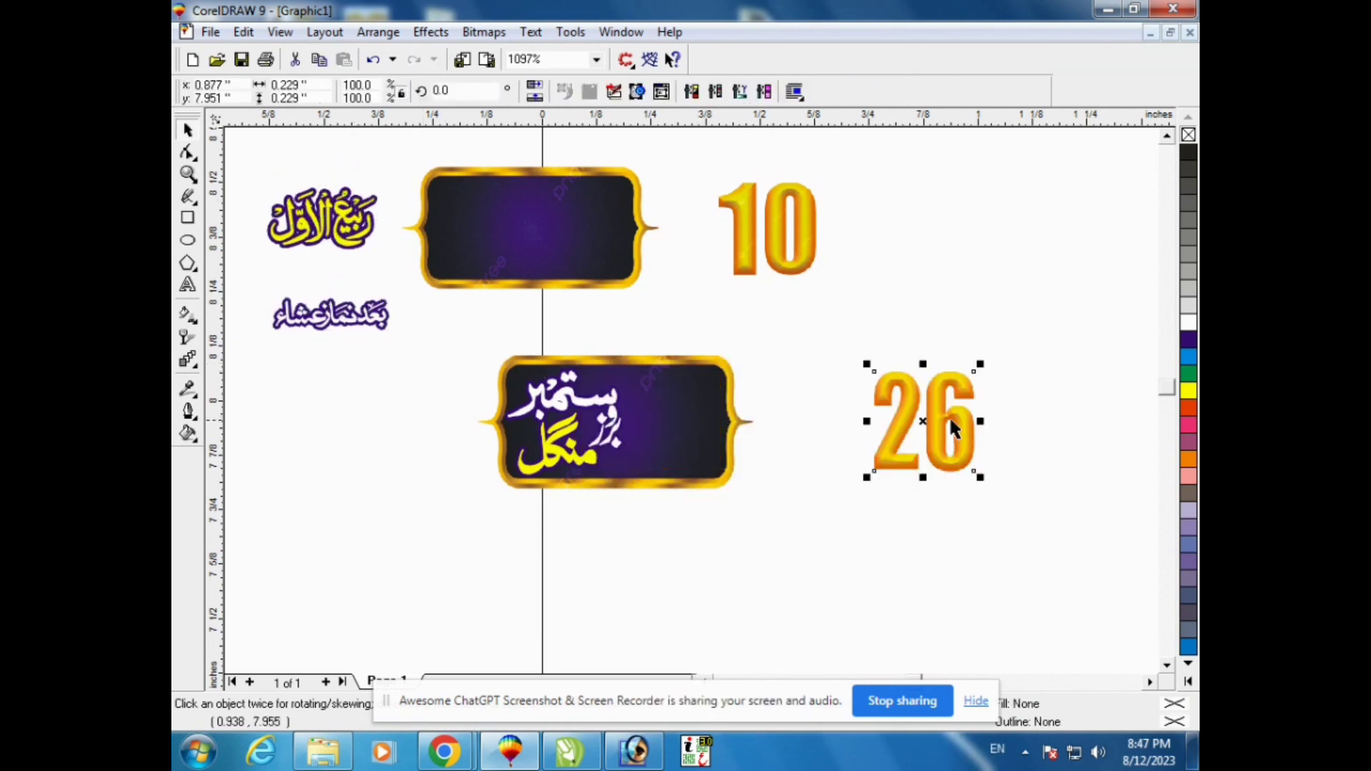
drag(634, 406, 413, 411)
Step: Ungroup all levels of the Urdu lettering taken from the 26 badge
right_click(412, 411)
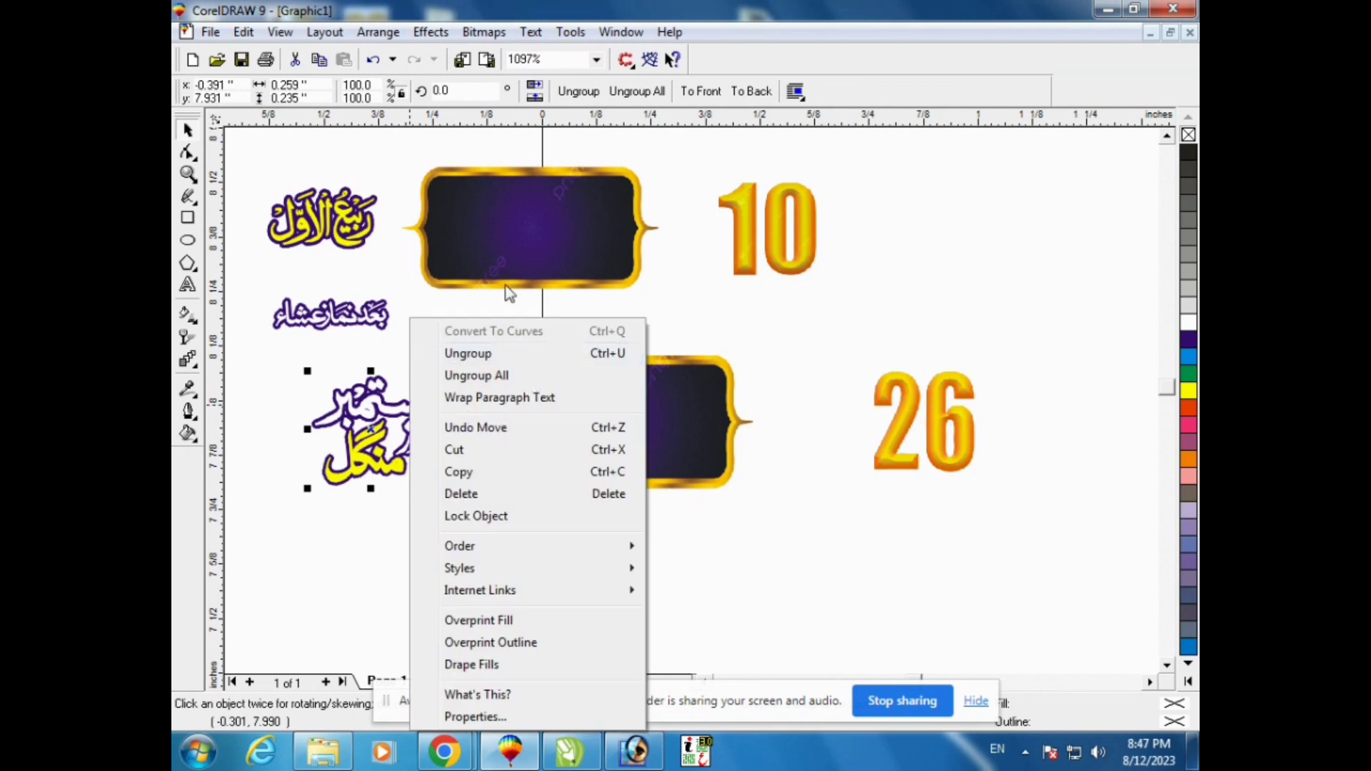
click(468, 352)
drag(360, 448, 357, 529)
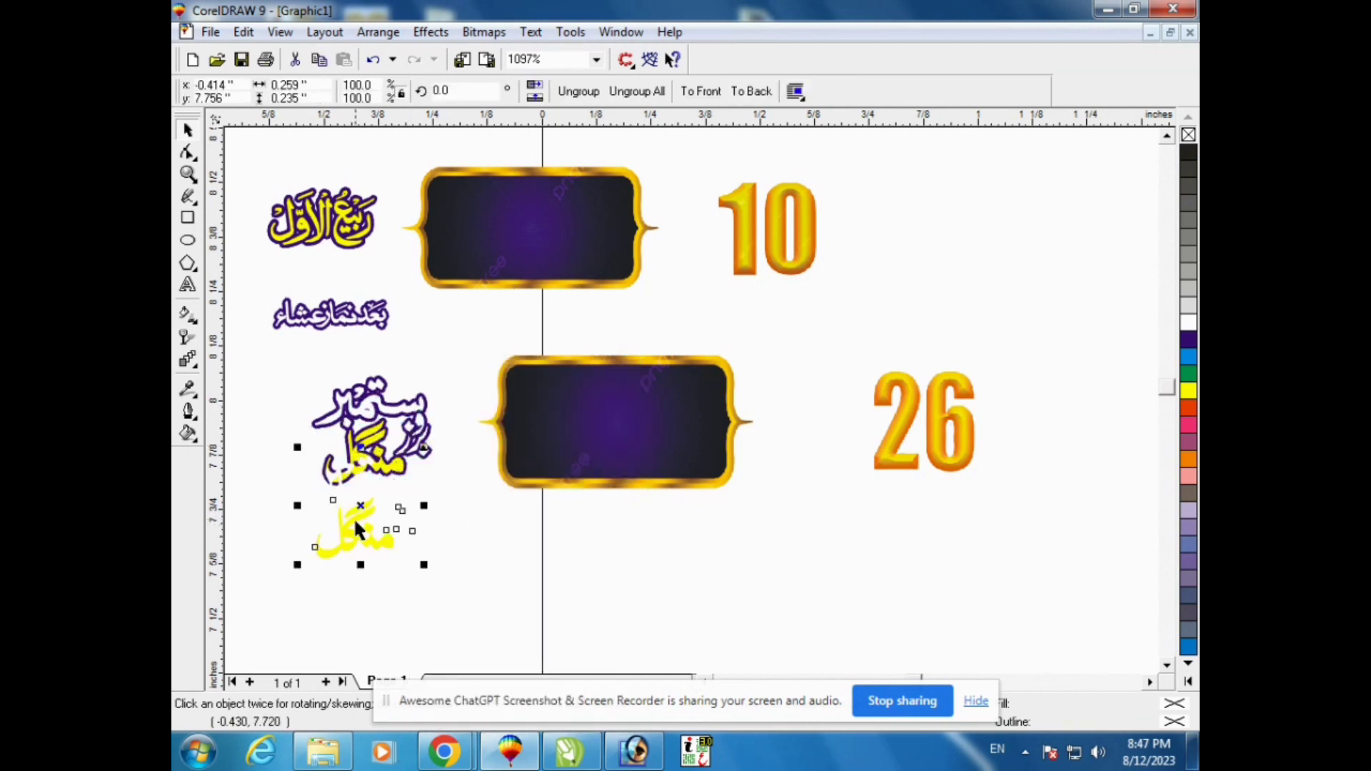
key(ctrl+z)
right_click(400, 423)
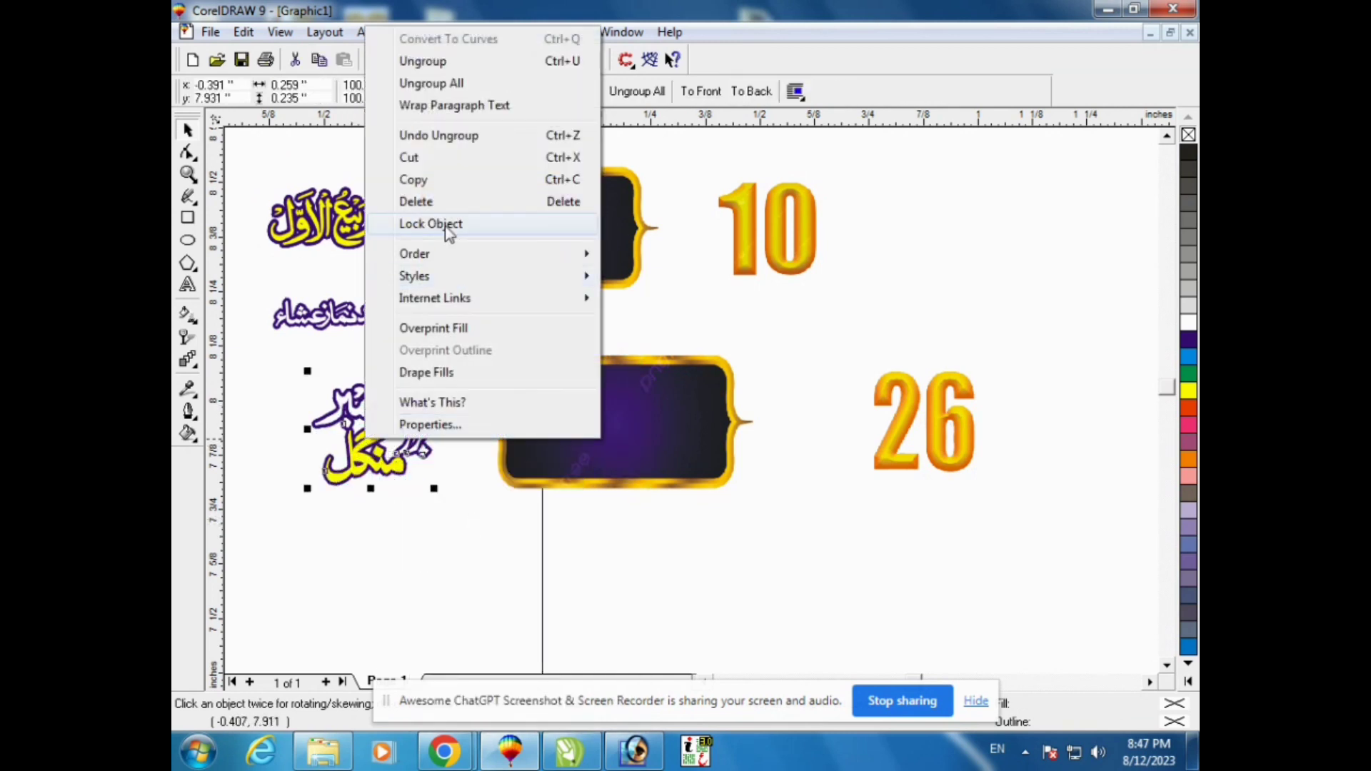
click(436, 86)
Step: Try to move the white front layer of the word ستمبر up off its purple outline
click(377, 592)
drag(390, 407, 345, 377)
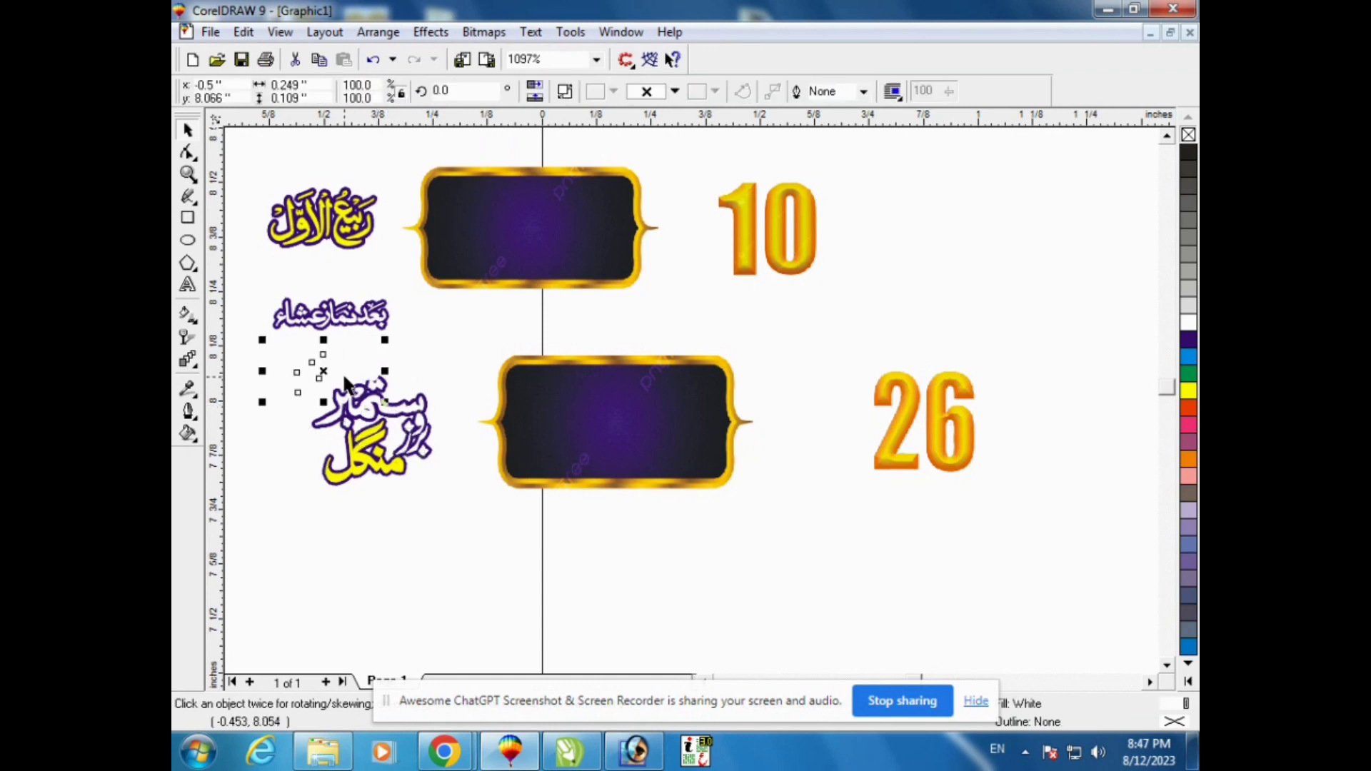
key(ctrl+z)
drag(447, 373, 304, 438)
drag(382, 401, 336, 373)
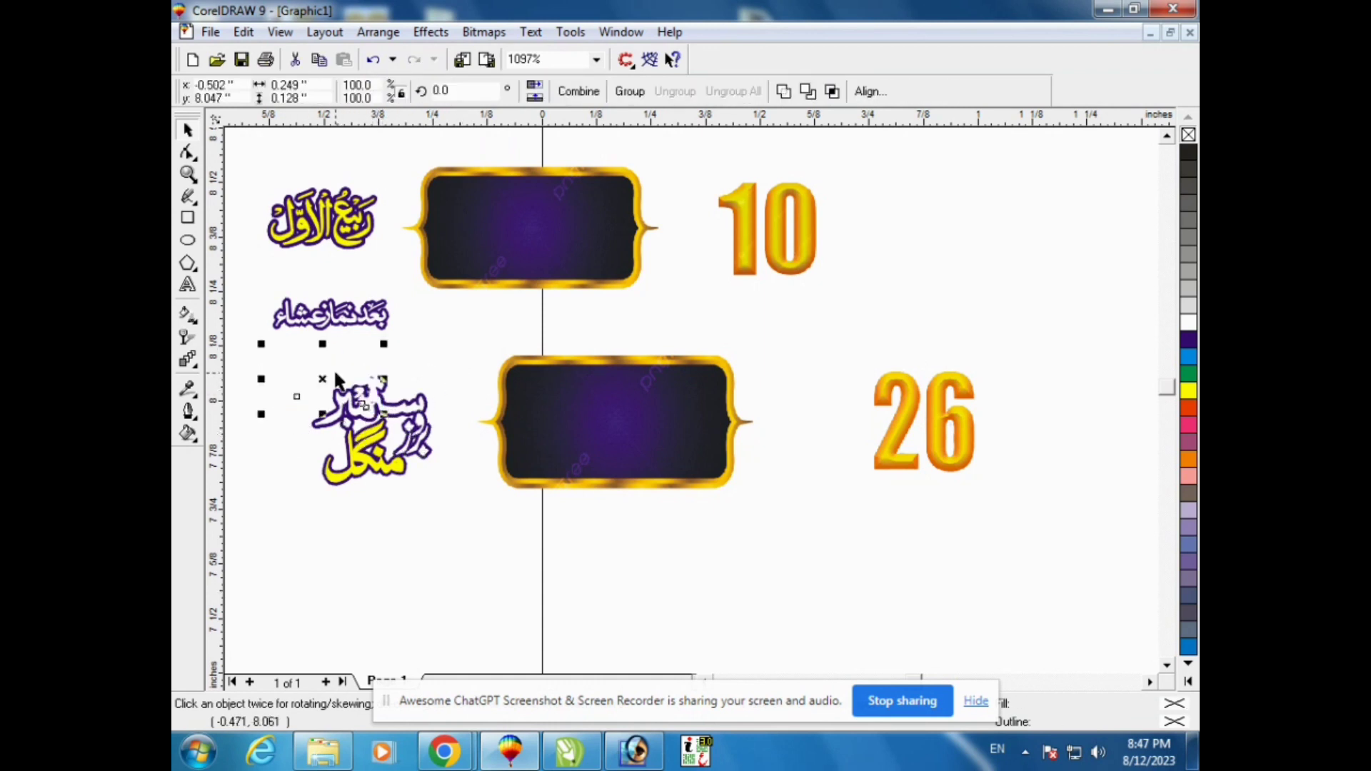
Step: Move the yellow front layer of the word منگل below the outlined lettering and fill it green
click(398, 483)
drag(398, 484, 398, 547)
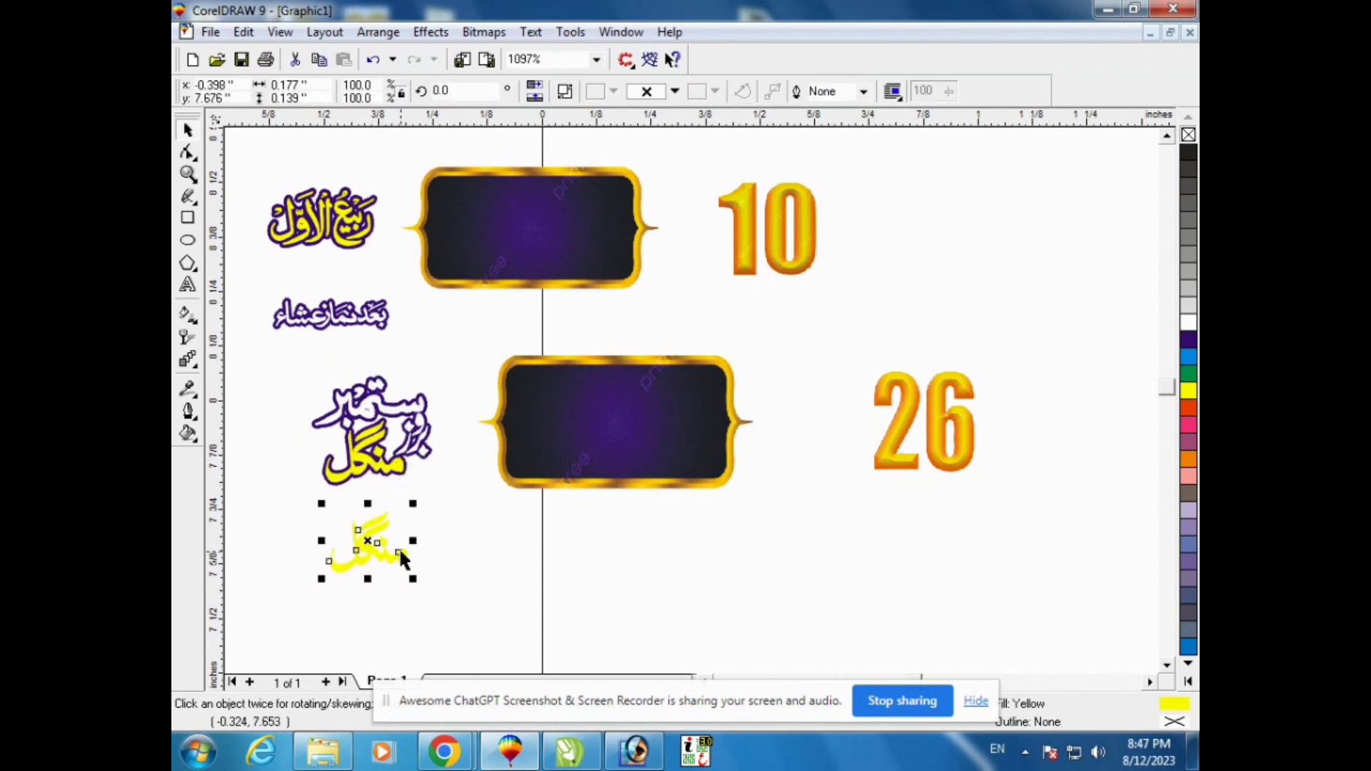
click(1188, 374)
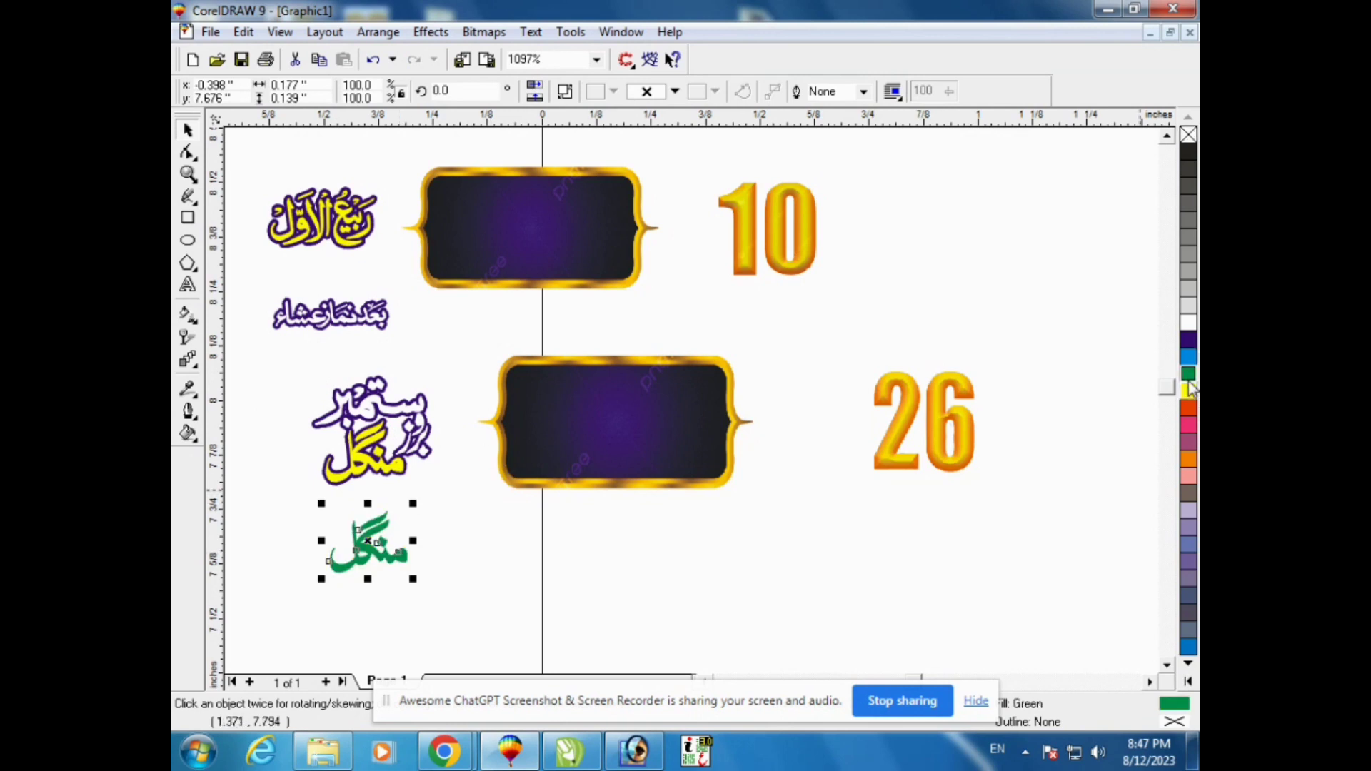
click(751, 604)
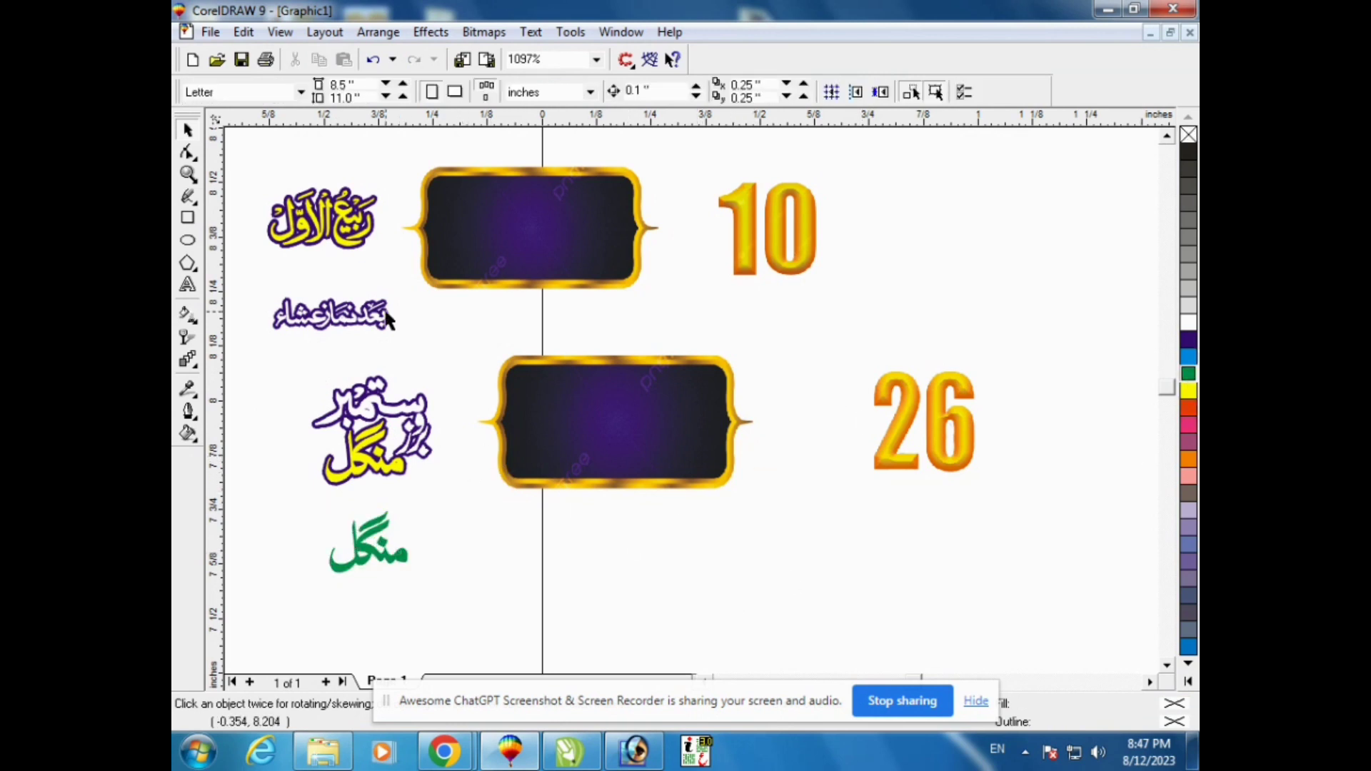
Step: Move the white conference heading from the poster's upper part to the blank area below the date badge pieces
scroll(385, 317, down, 1)
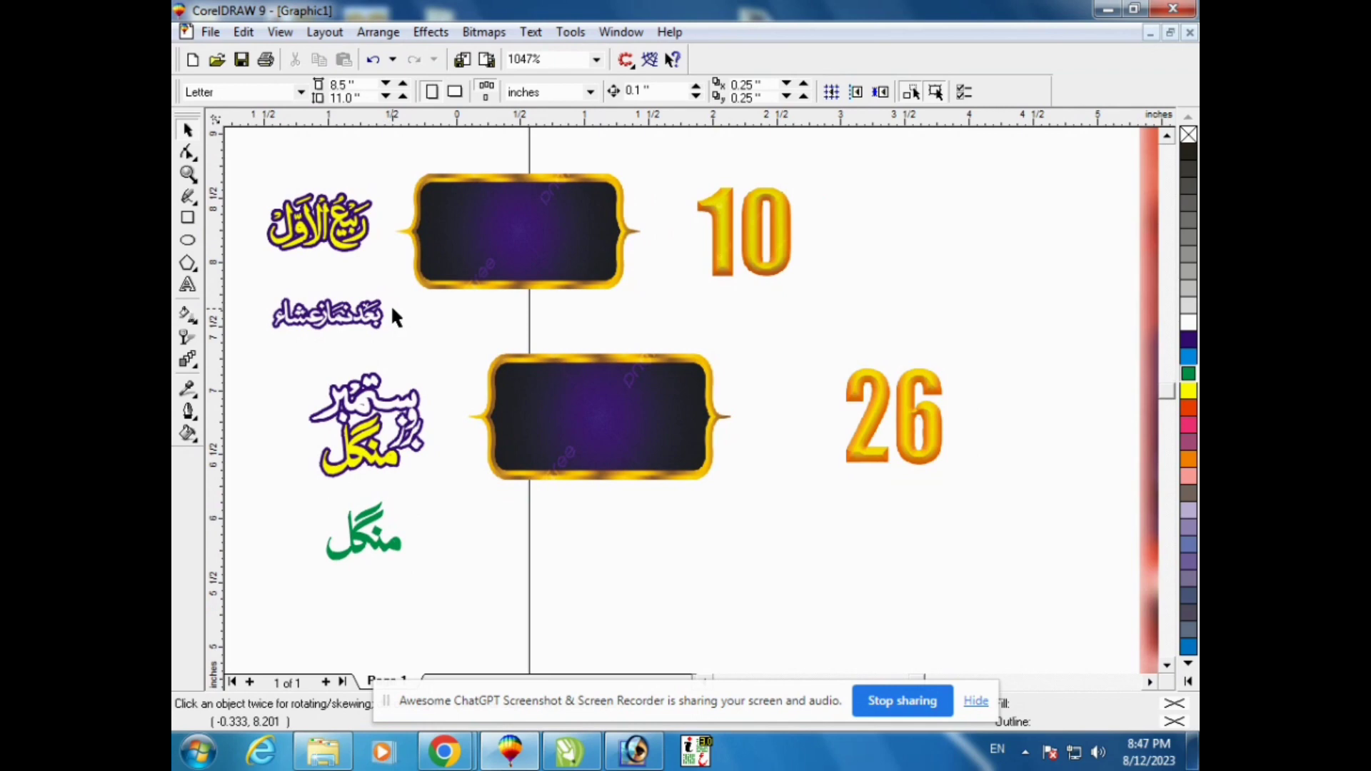
scroll(392, 315, down, 3)
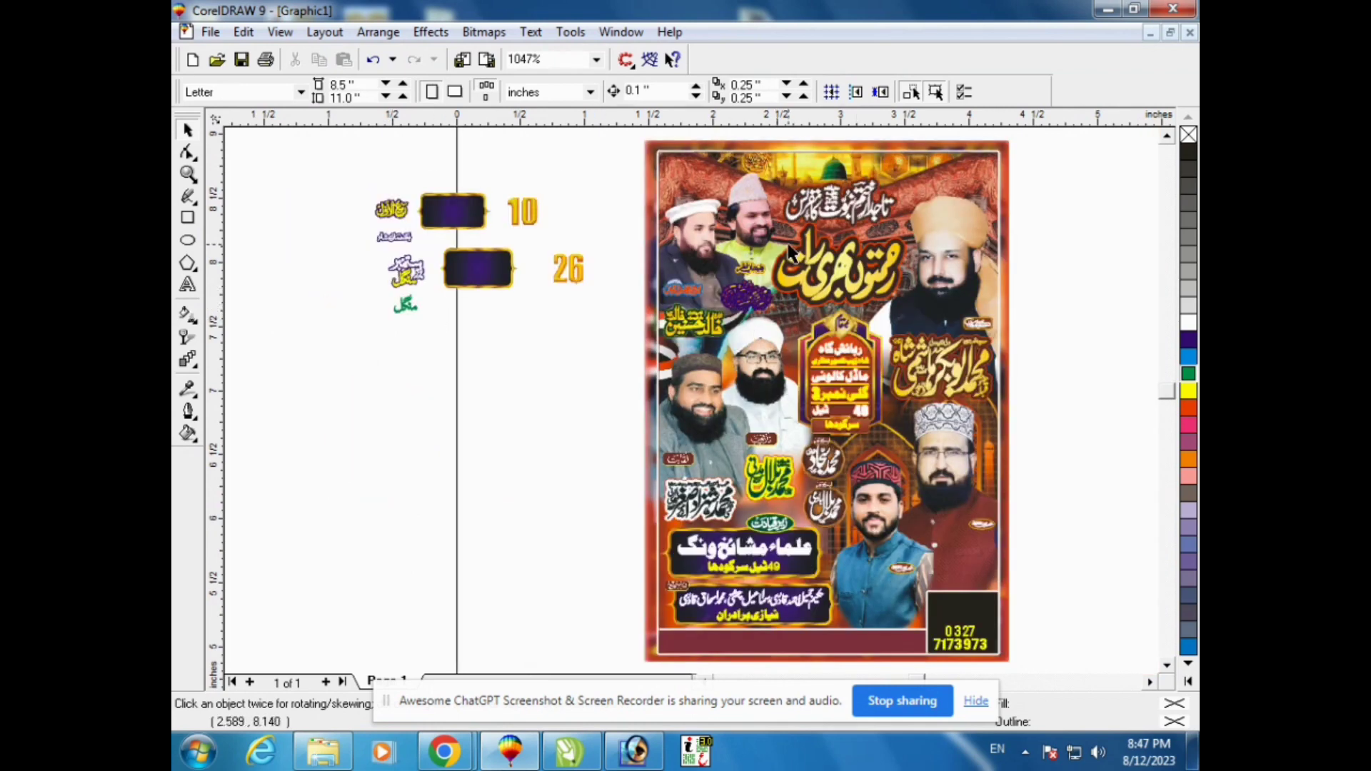
drag(843, 204, 489, 368)
Step: Ungroup the conference heading into its separate outlined layers
click(188, 174)
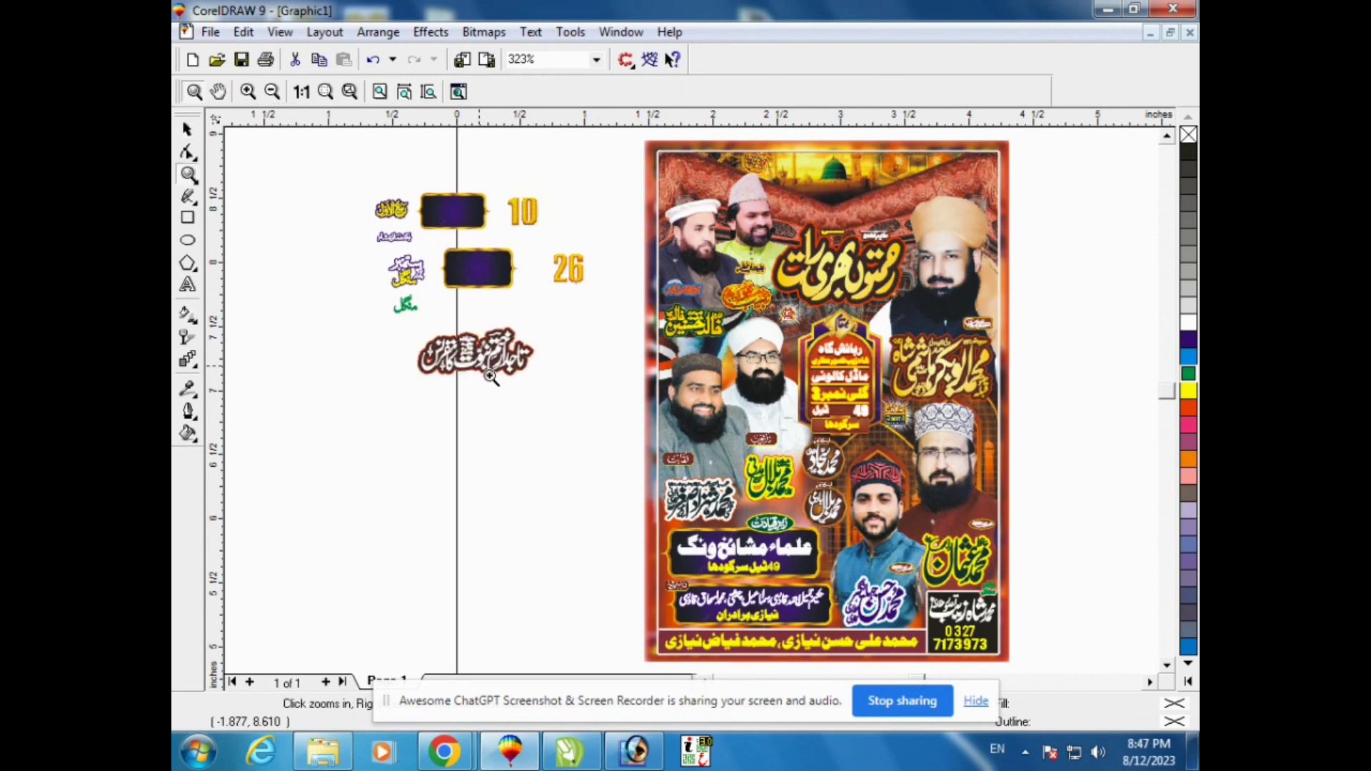
drag(587, 425, 392, 314)
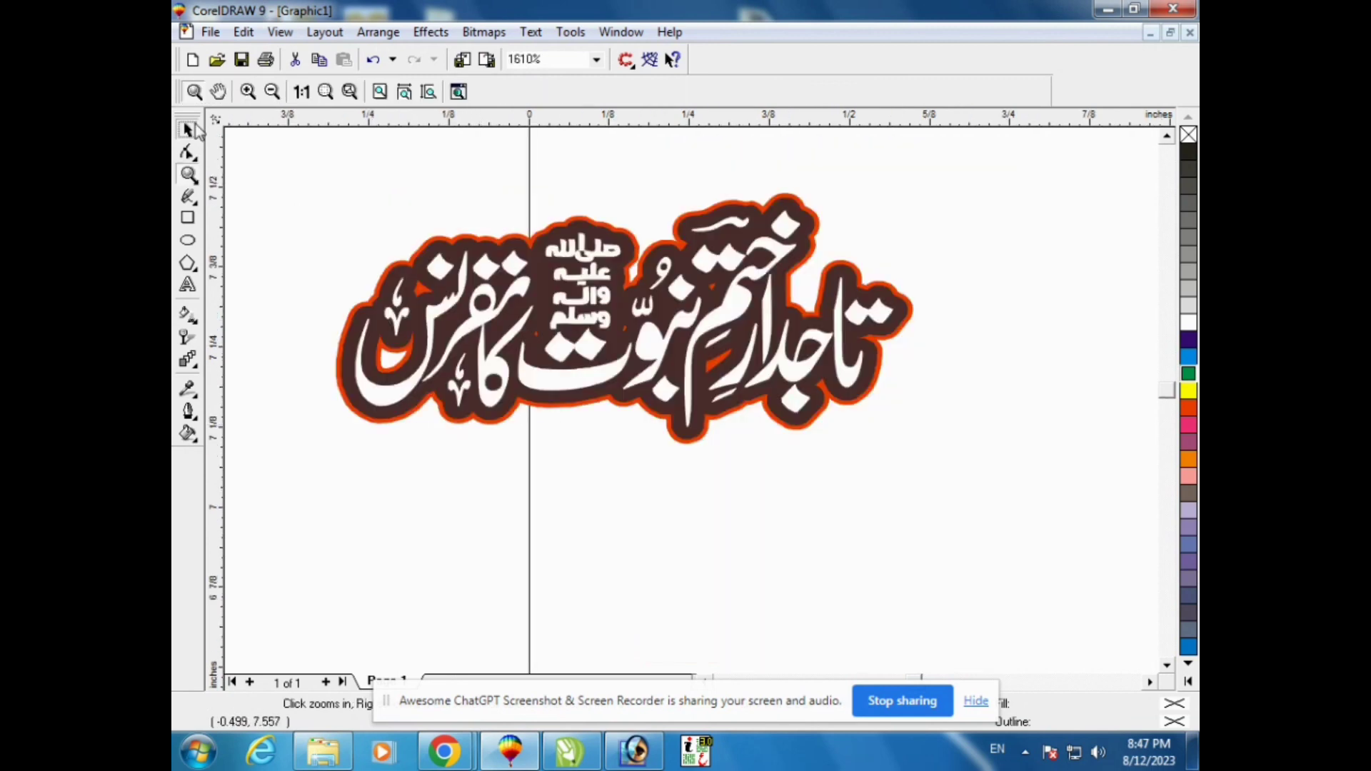
click(188, 129)
right_click(586, 247)
click(638, 282)
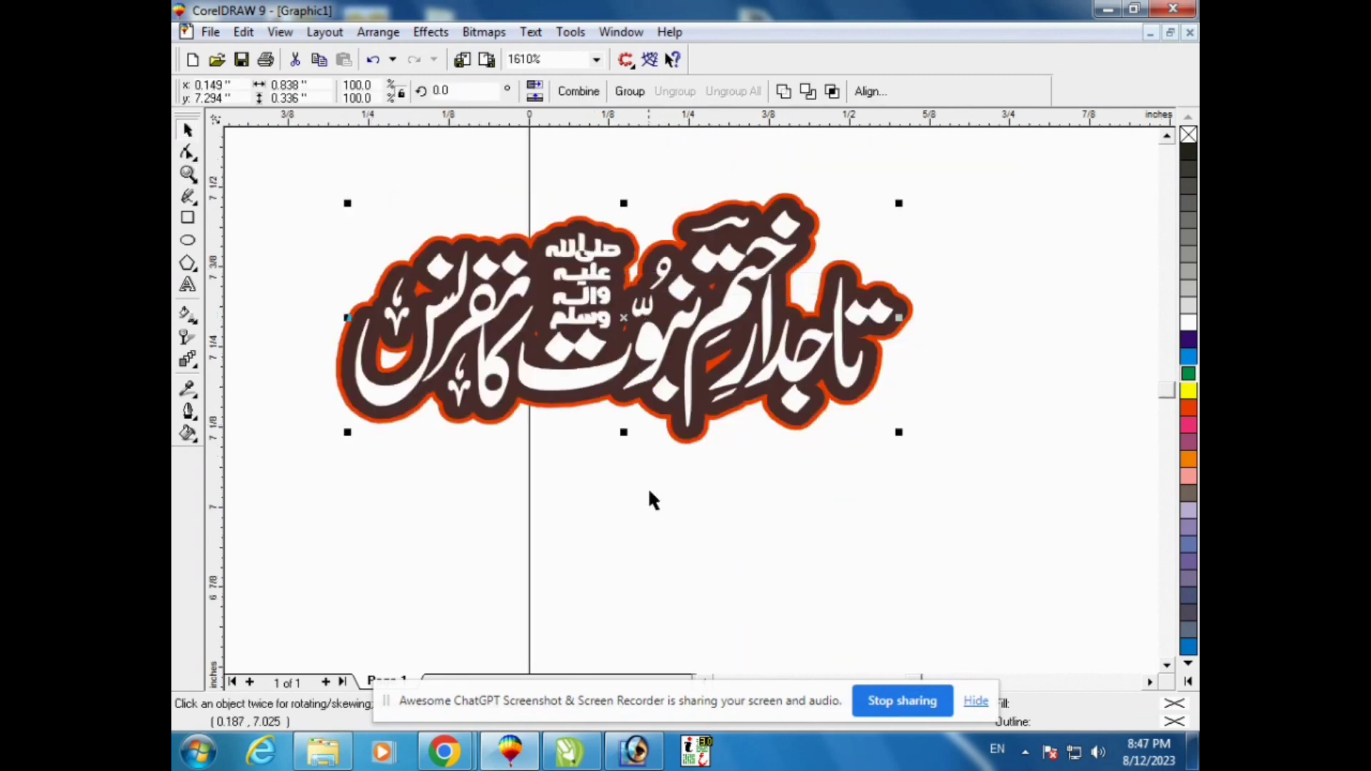
Step: Offset the heading's front layer downward from the back layer and make its outline blue
click(649, 487)
drag(578, 296, 621, 377)
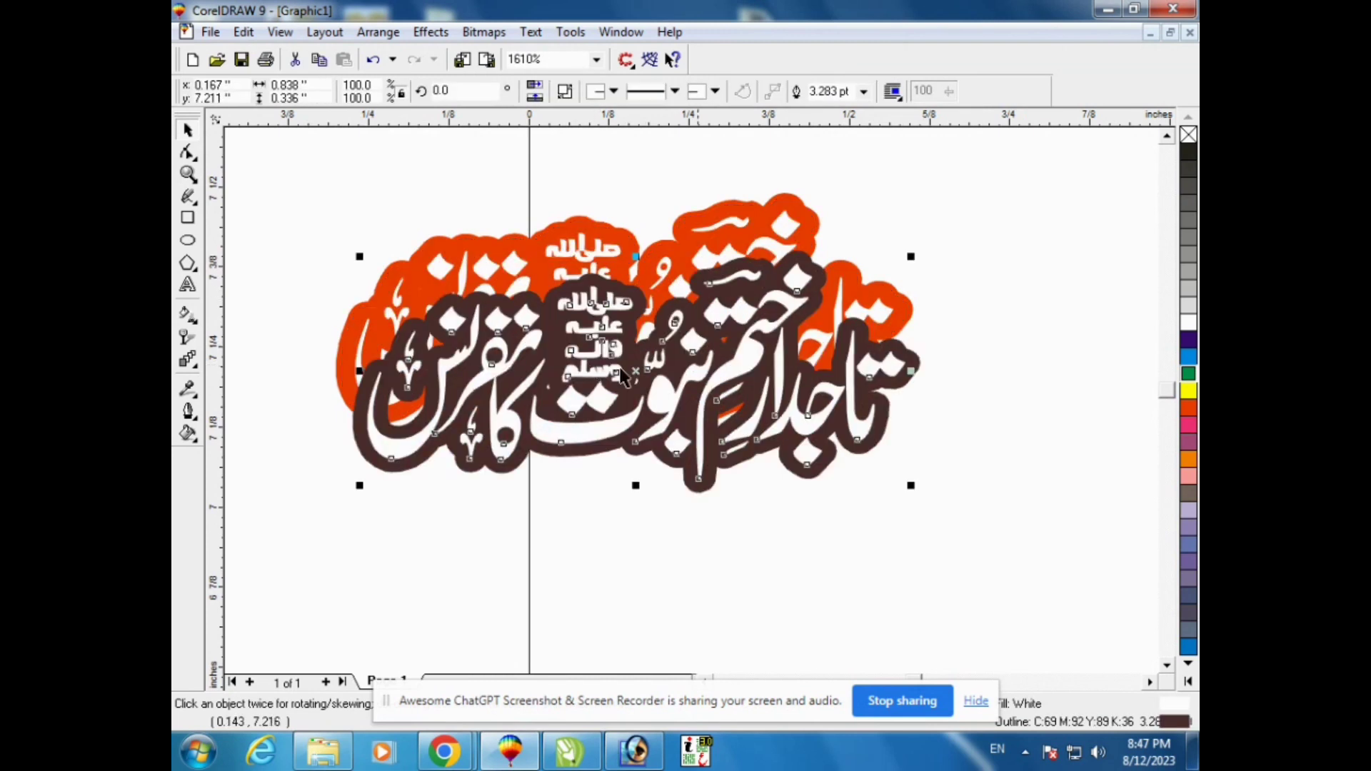
right_click(1187, 340)
Step: Give the heading's back layer a cyan outline
click(765, 214)
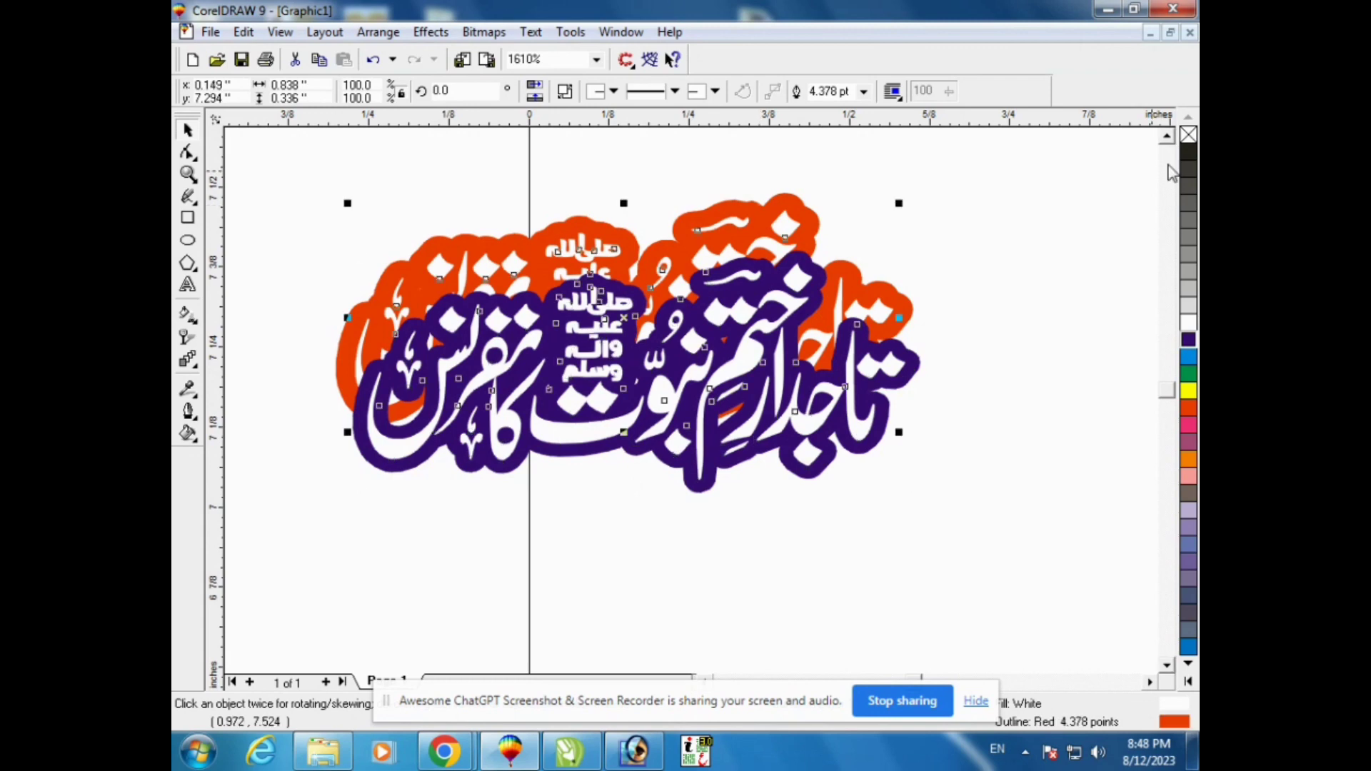
right_click(1188, 151)
right_click(1188, 340)
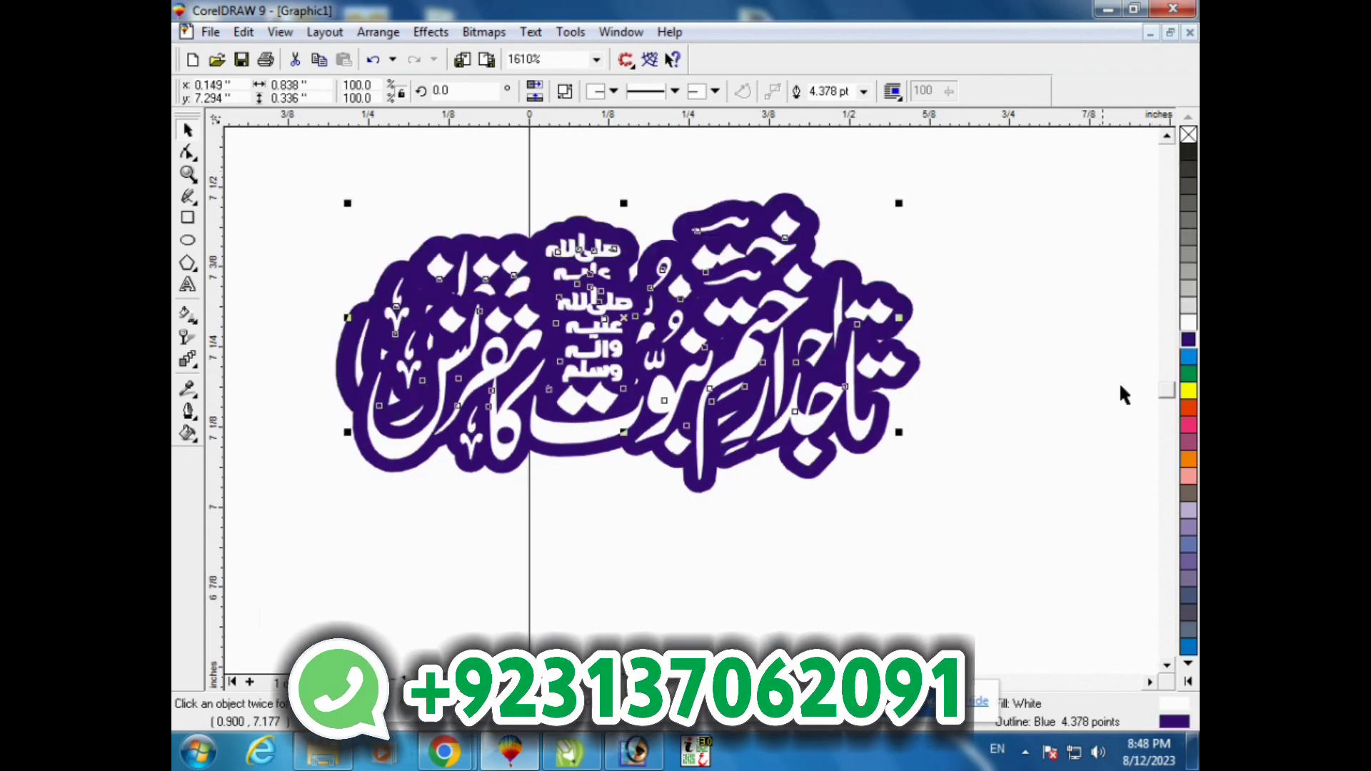
click(965, 380)
click(827, 341)
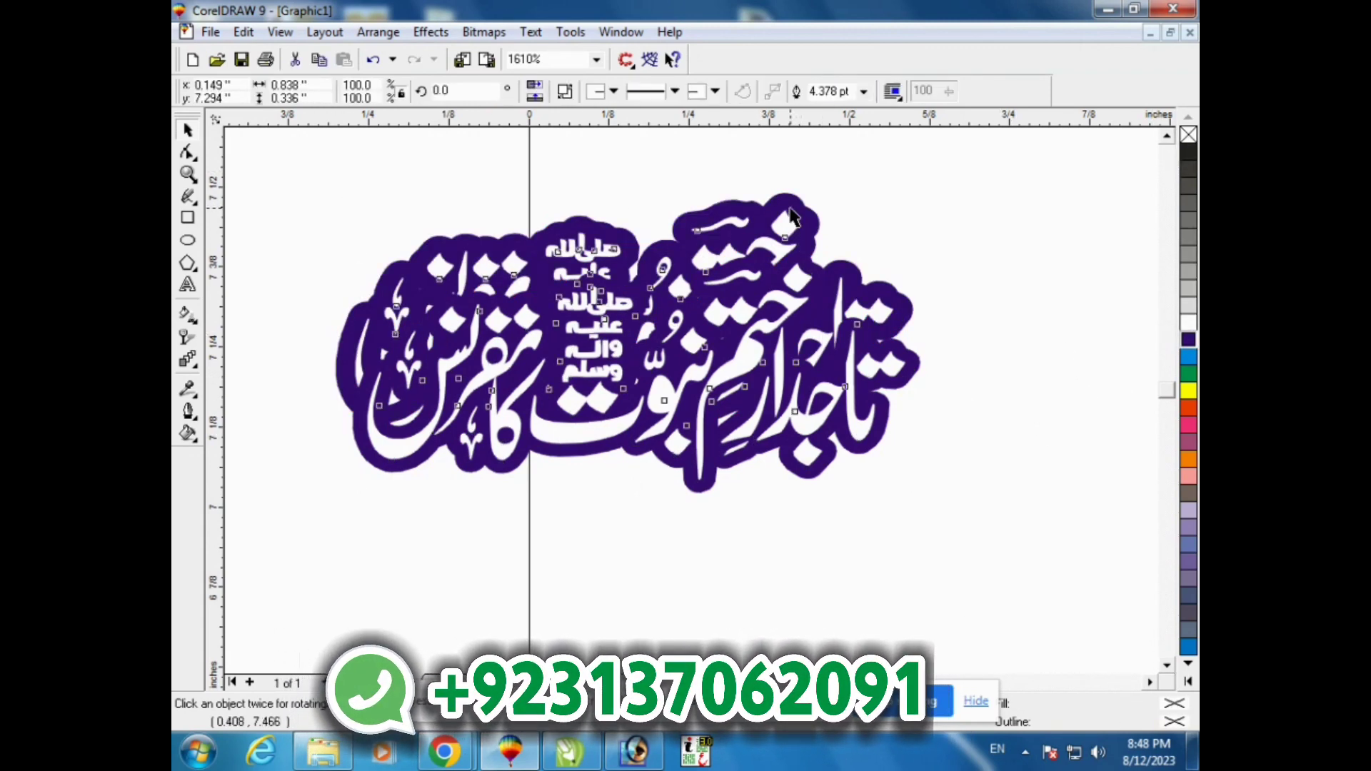
right_click(1188, 357)
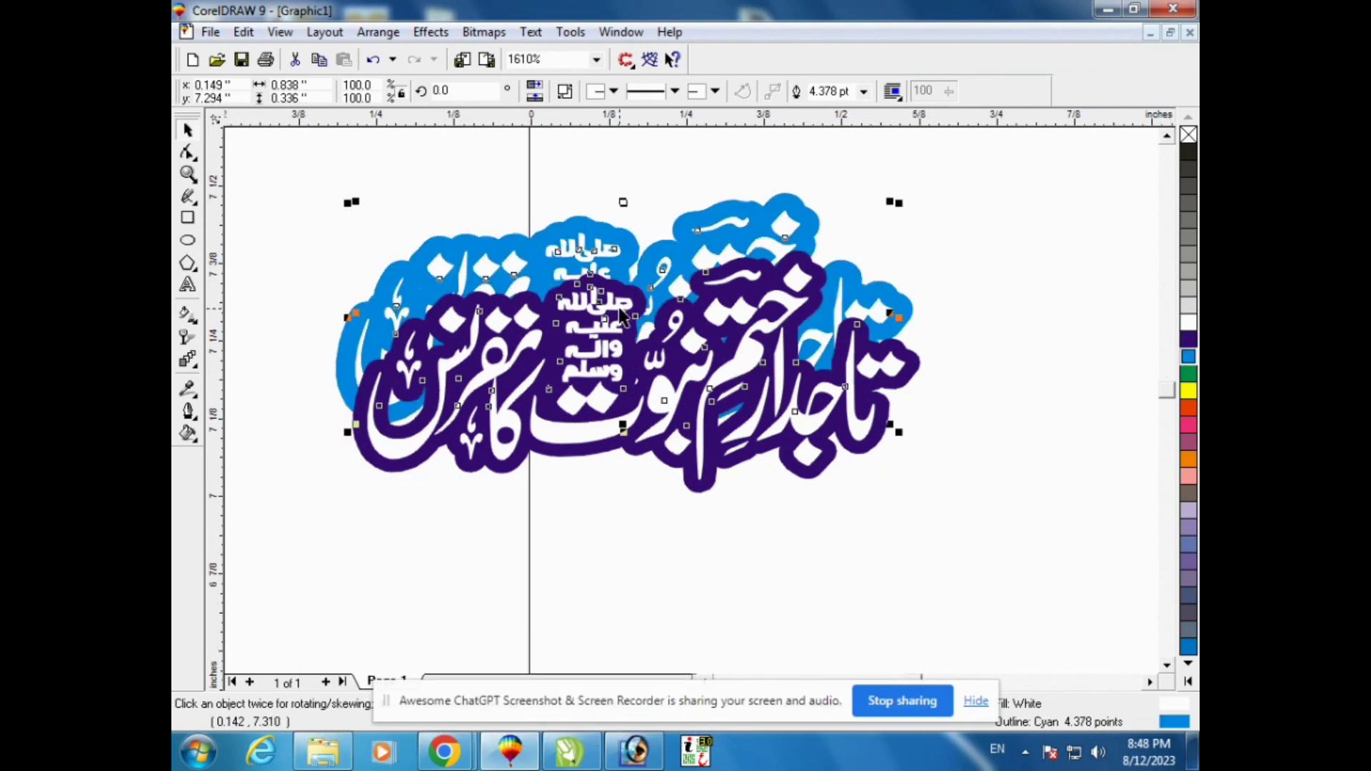
Step: Move the golden title رحمتوں بھری رات from the poster to the blank area below the conference heading
scroll(626, 302, down, 5)
scroll(628, 304, down, 1)
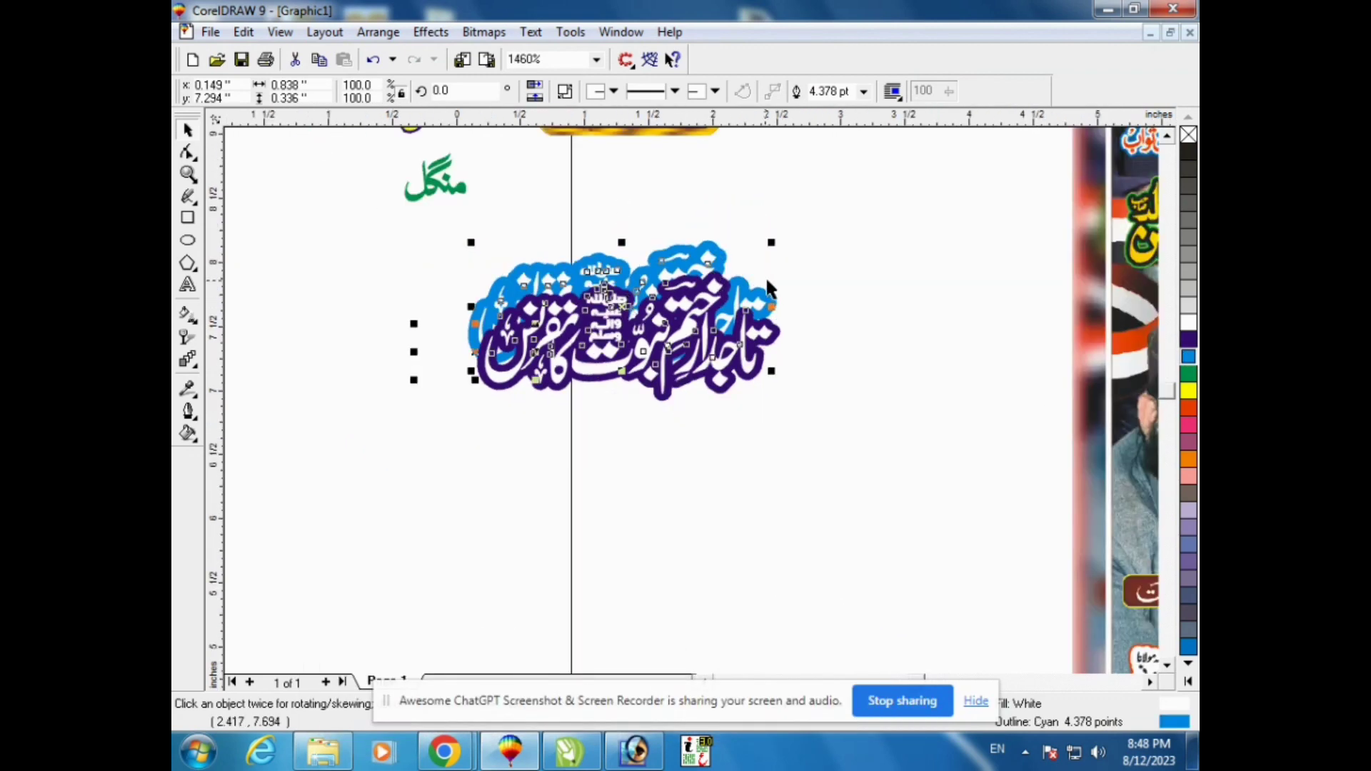
scroll(768, 288, down, 2)
drag(840, 261, 472, 429)
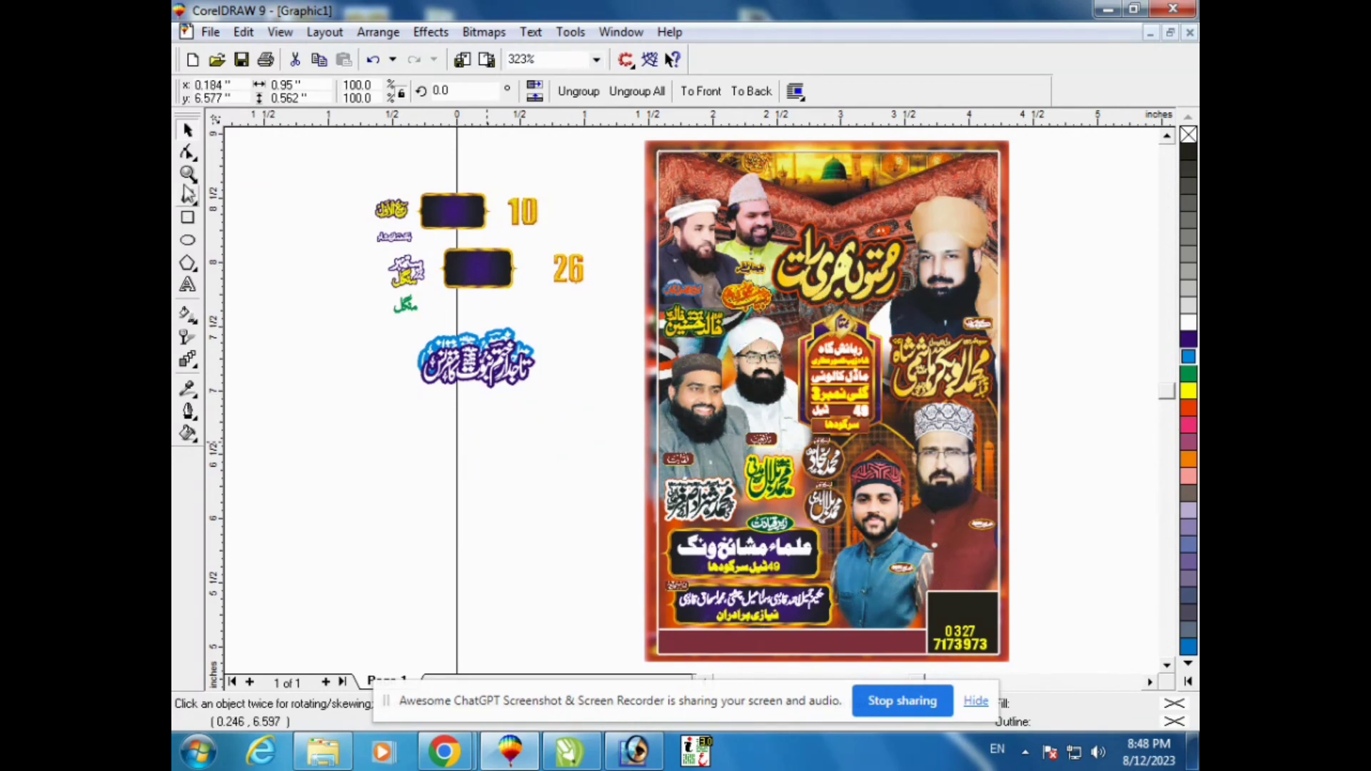
Step: Ungroup the golden title رحمتوں بھری رات into its separate layers
click(188, 174)
drag(388, 410, 564, 525)
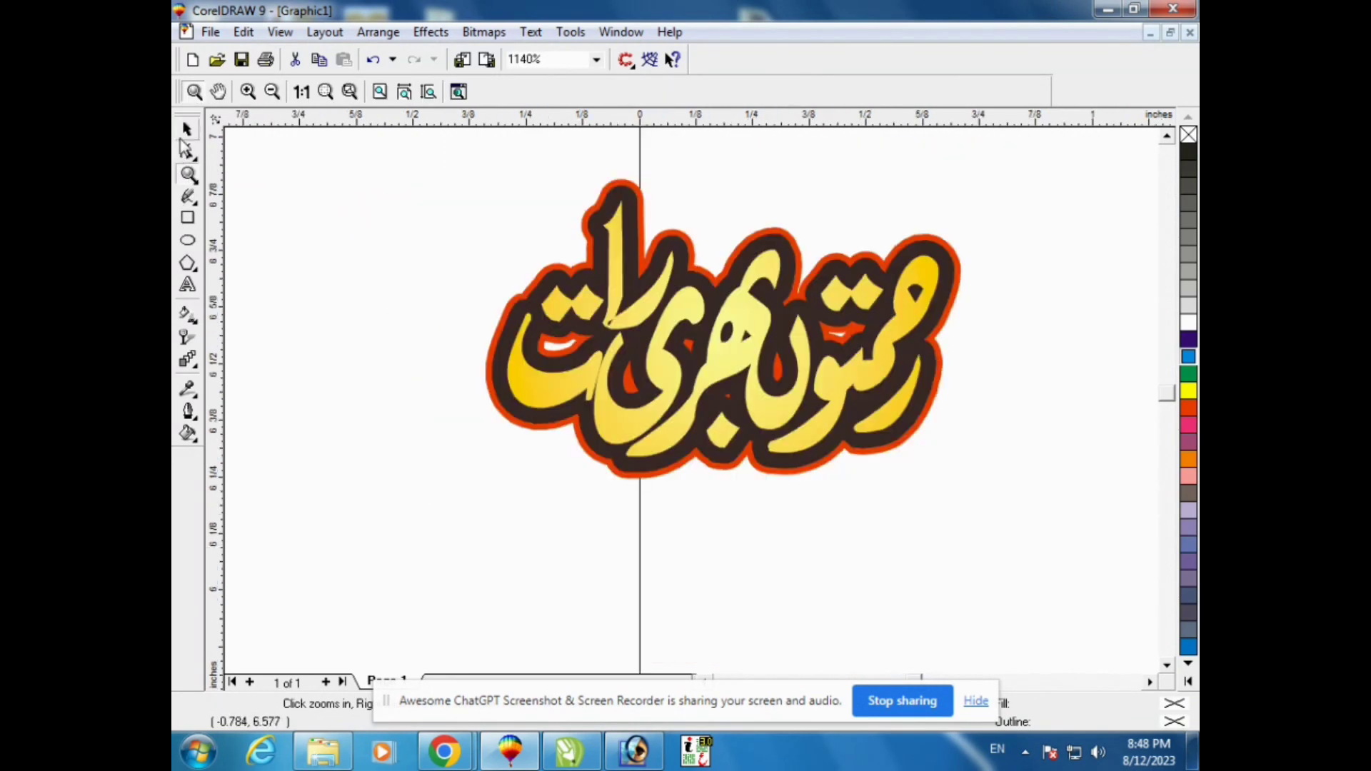
click(181, 139)
right_click(635, 243)
click(679, 274)
key(Escape)
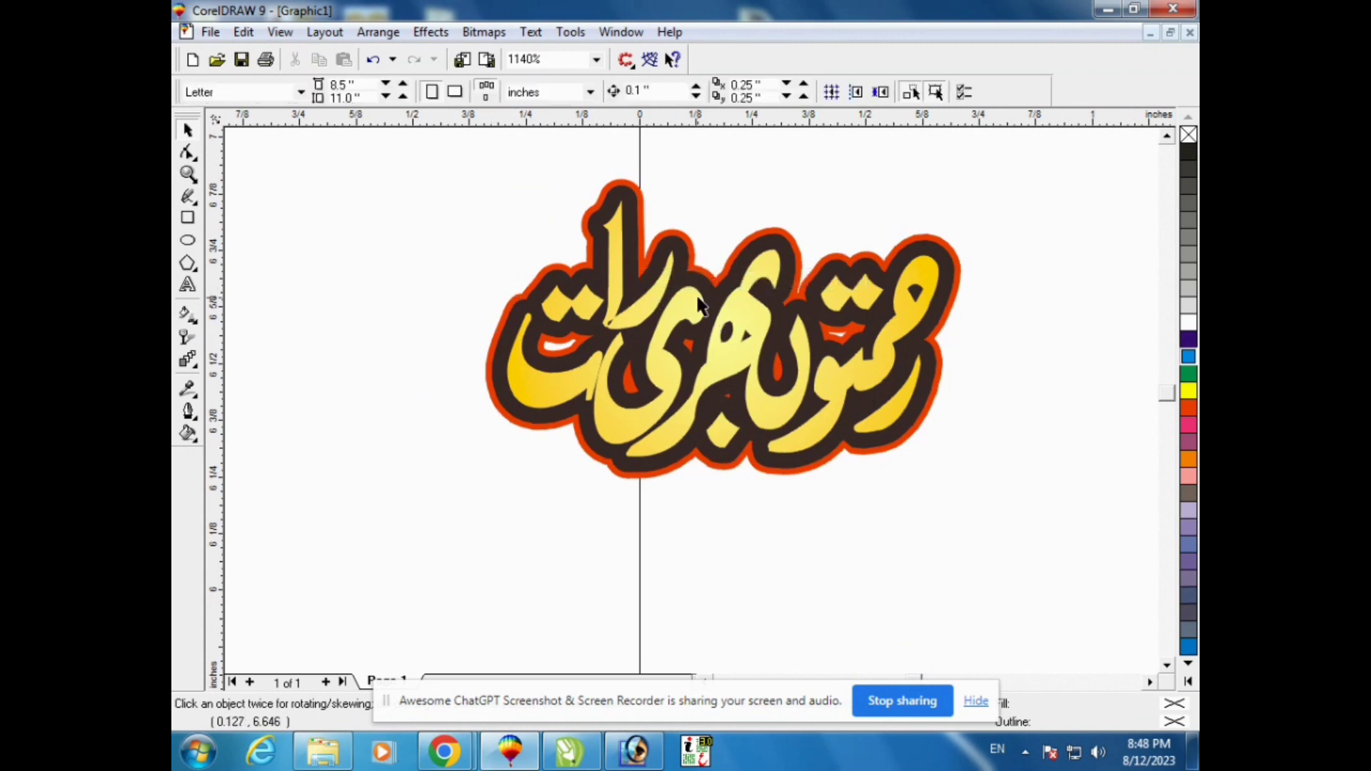
Step: Fill the title's front layer with red and make its outline white
click(700, 304)
click(1188, 409)
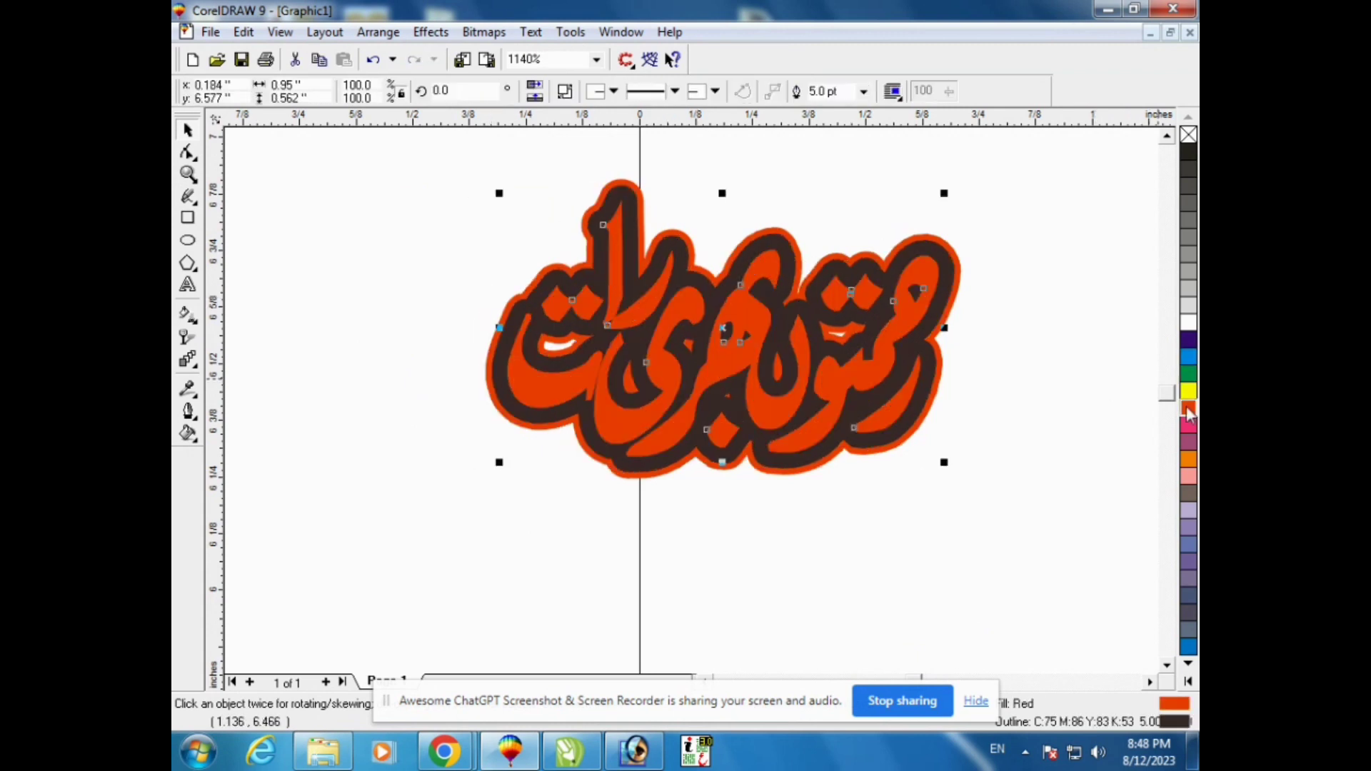
click(995, 390)
key(ctrl+z)
click(1188, 409)
right_click(1187, 323)
click(315, 351)
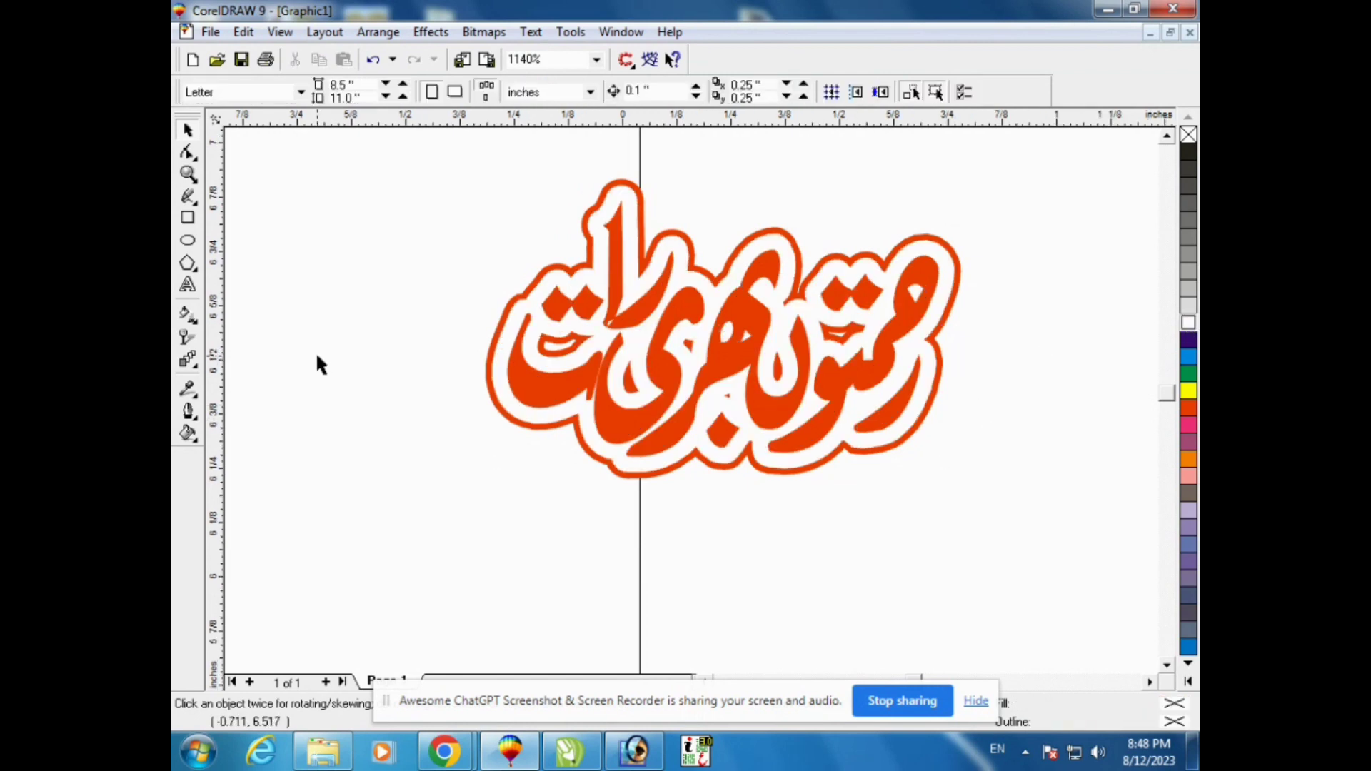
scroll(315, 352, down, 1)
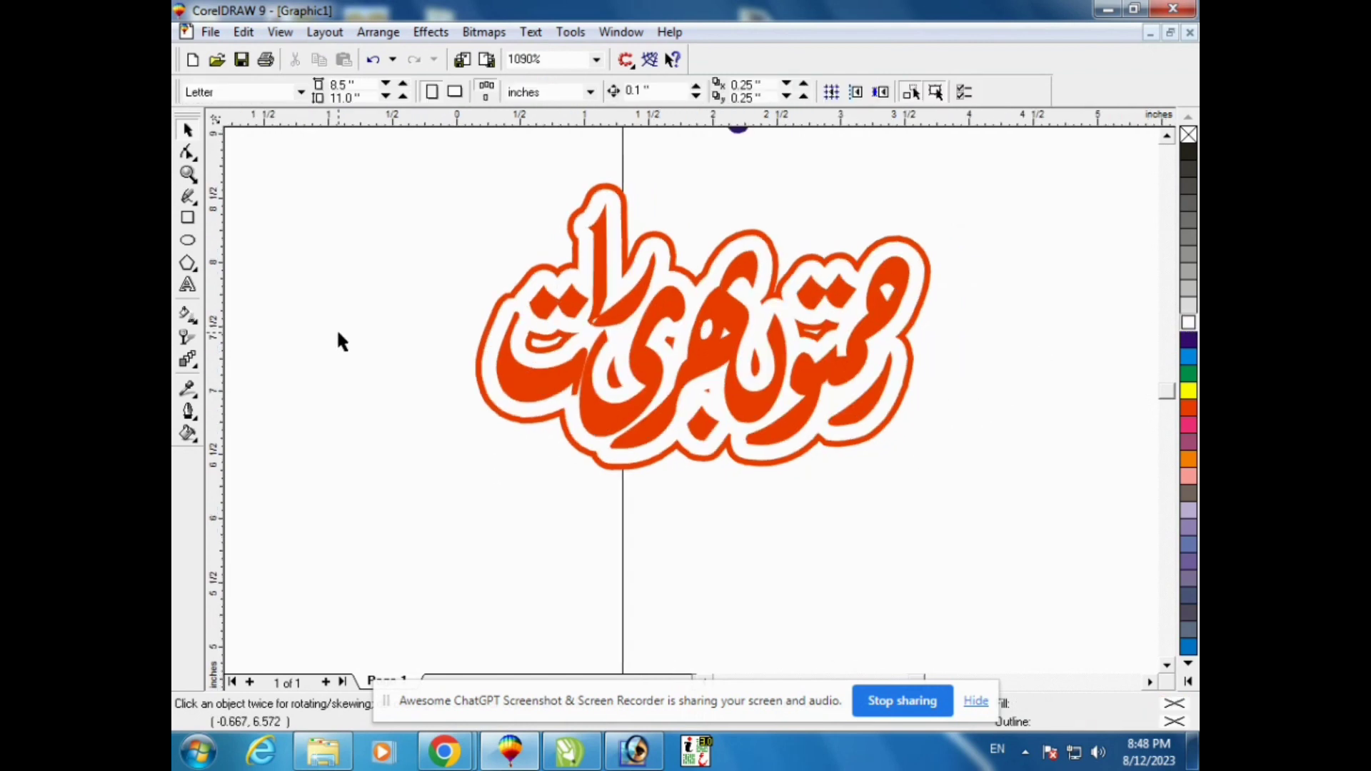
Step: Move the yellow-and-green name title and the orange name title from the poster to the blank area beside the conference heading
key(F4)
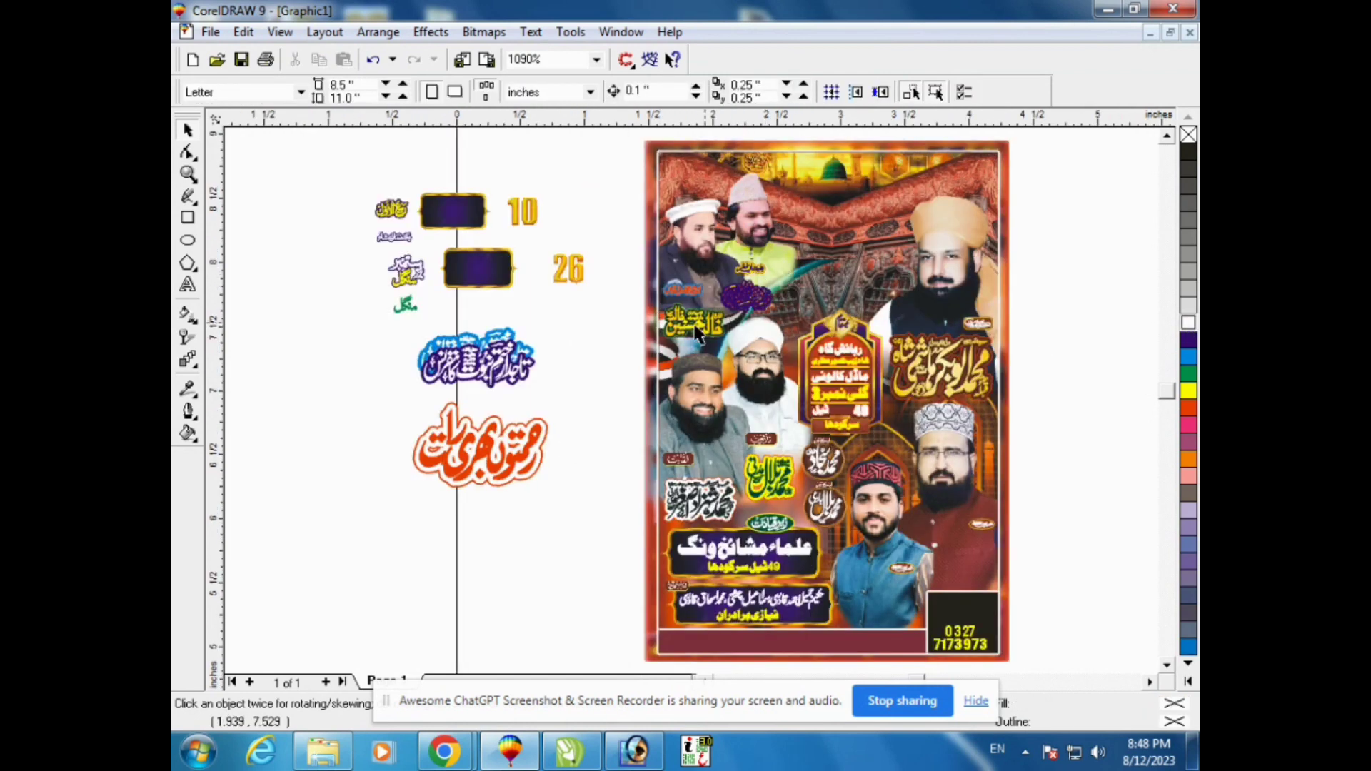
drag(696, 326, 352, 366)
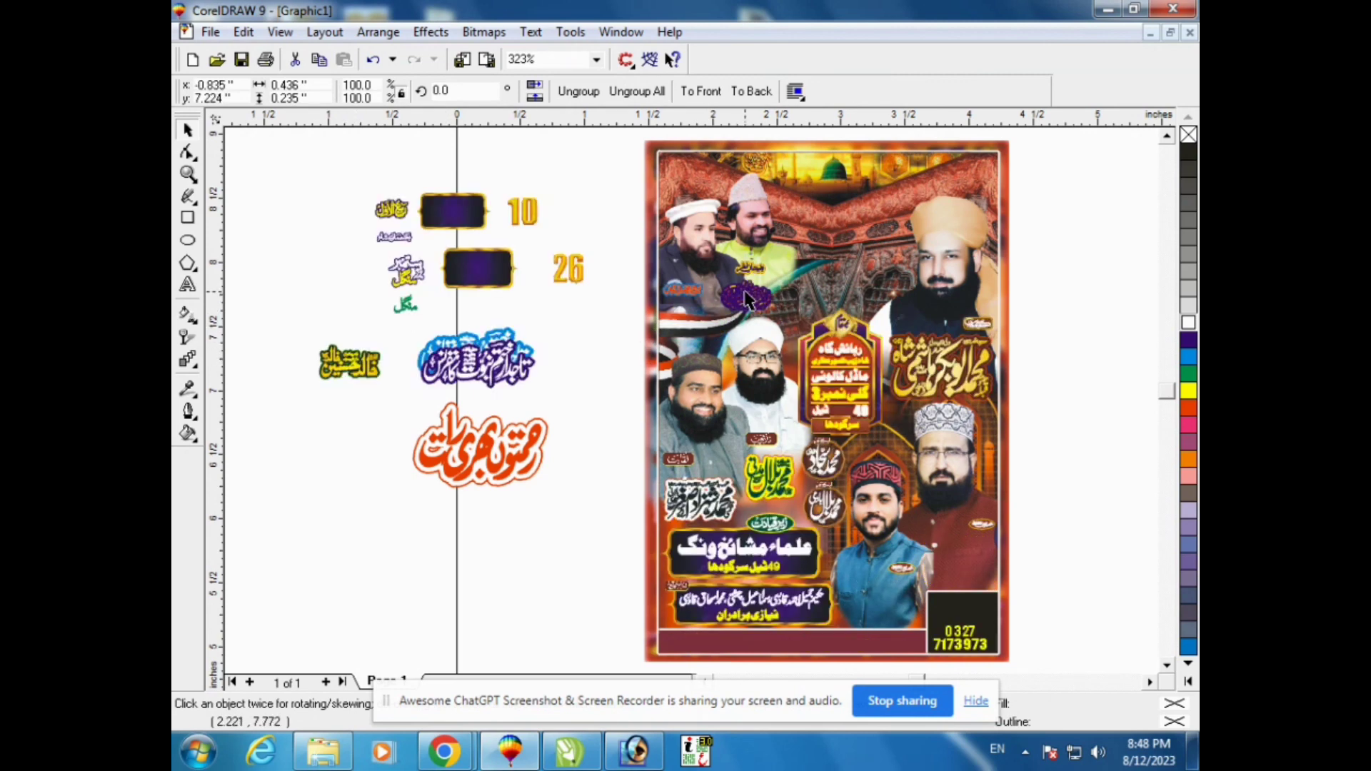
click(748, 297)
drag(748, 297, 348, 394)
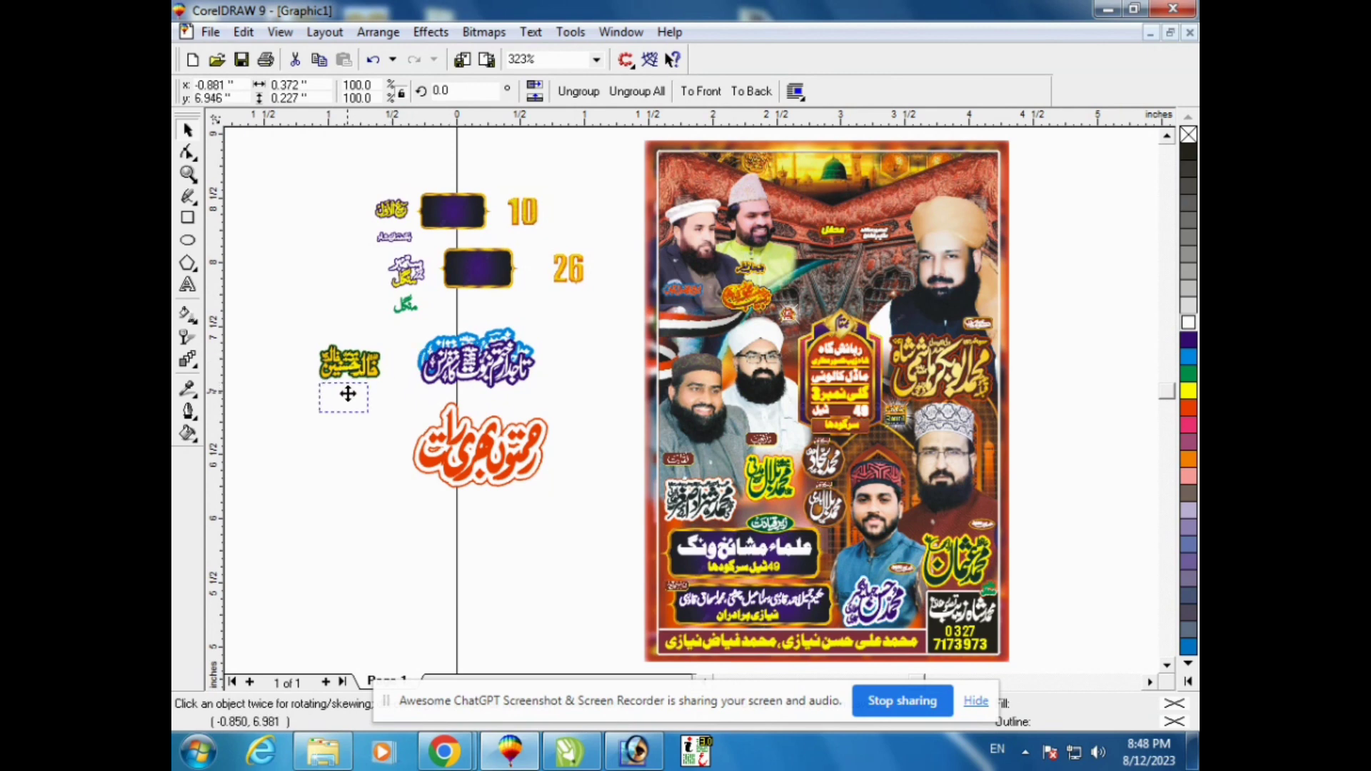
Step: Ungroup the extracted yellow-and-green name title into its separate layers
click(187, 174)
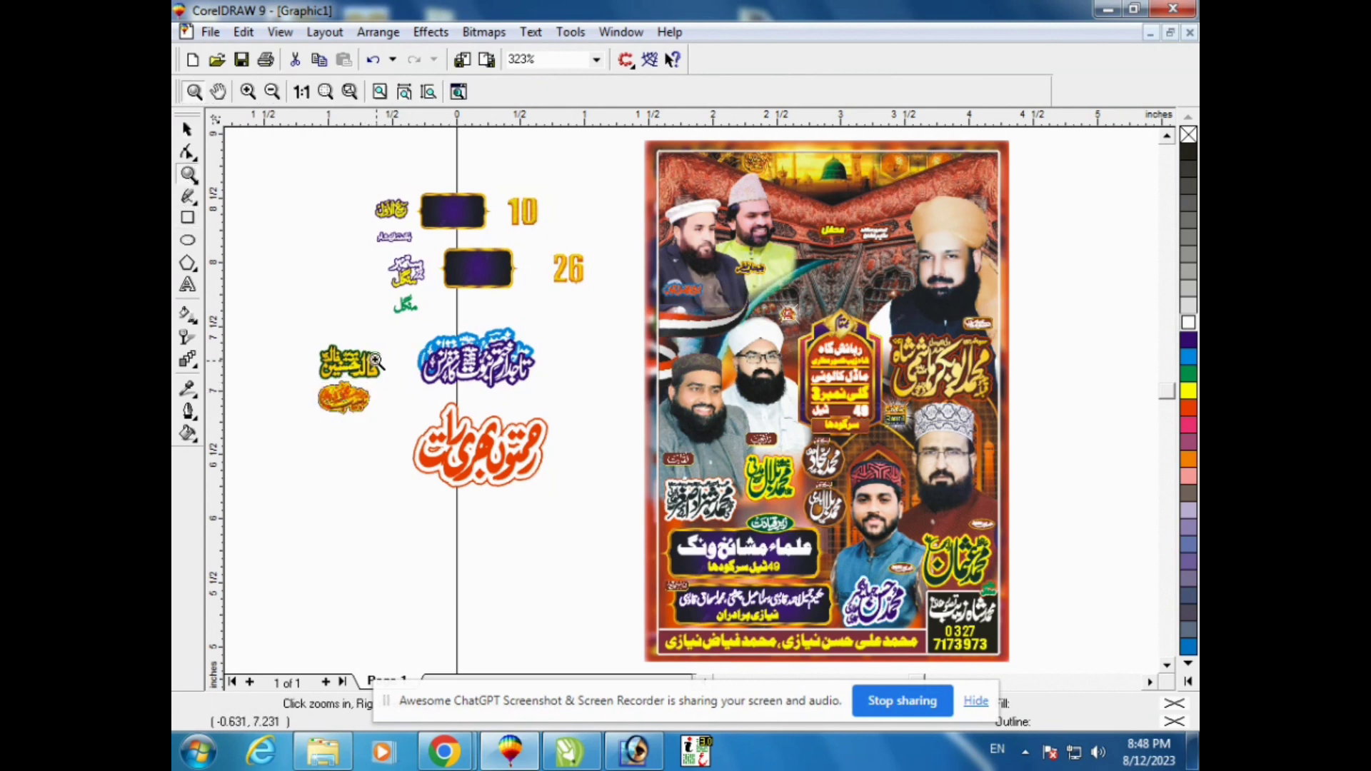
drag(297, 343, 432, 451)
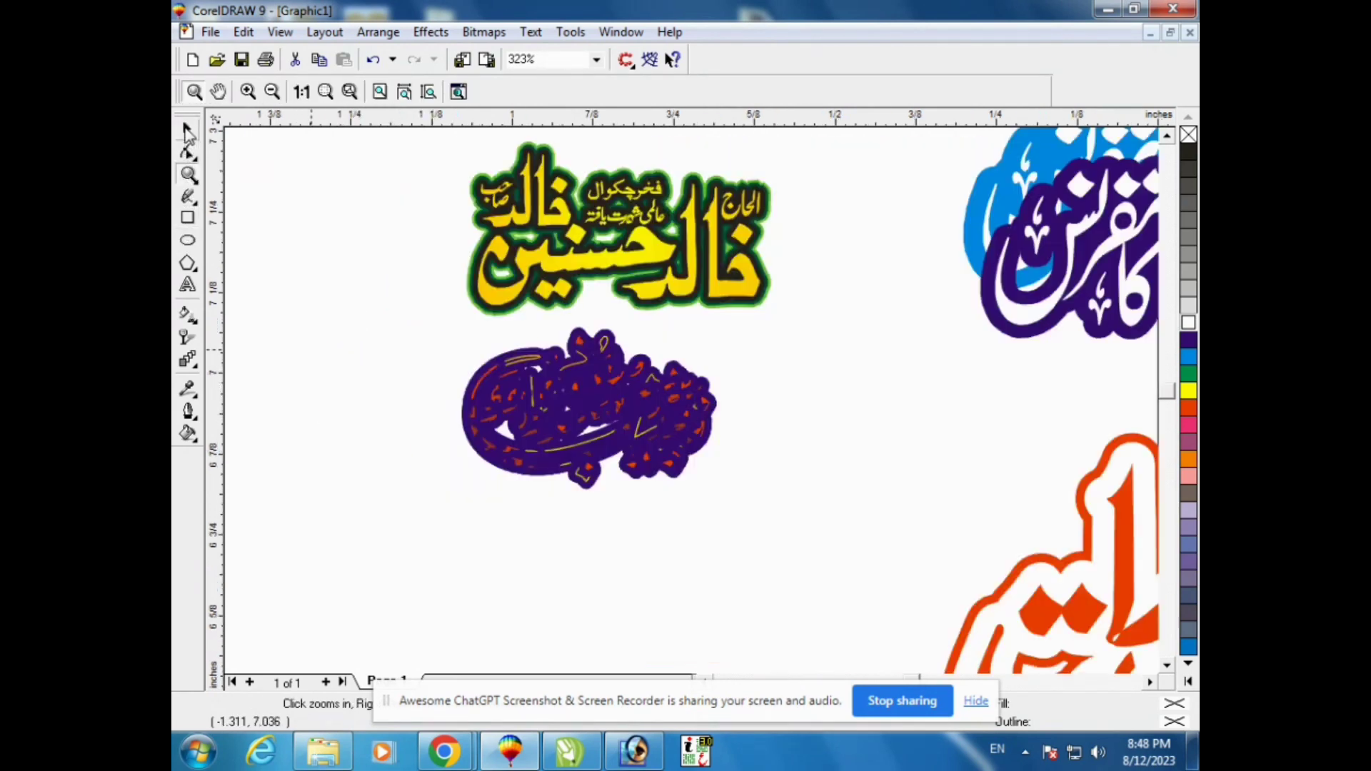
click(187, 130)
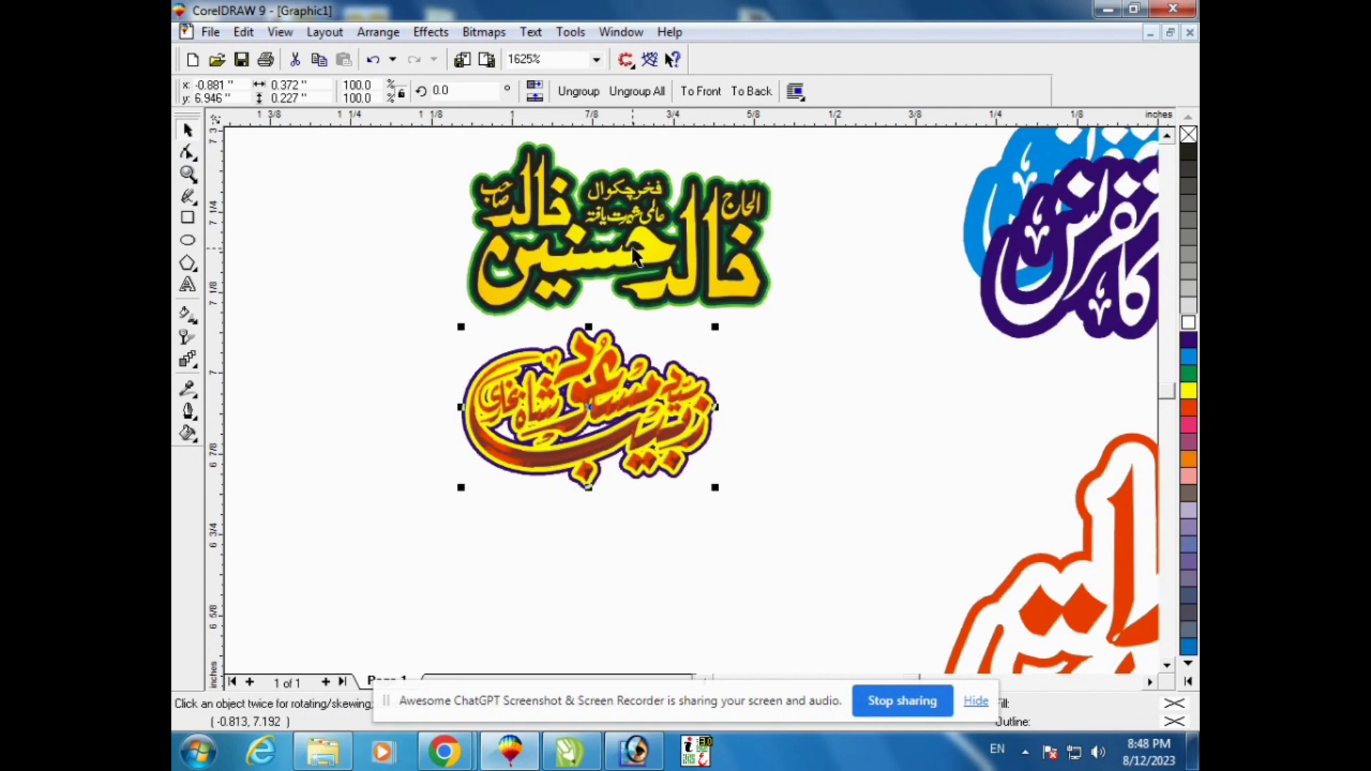
right_click(716, 255)
click(757, 282)
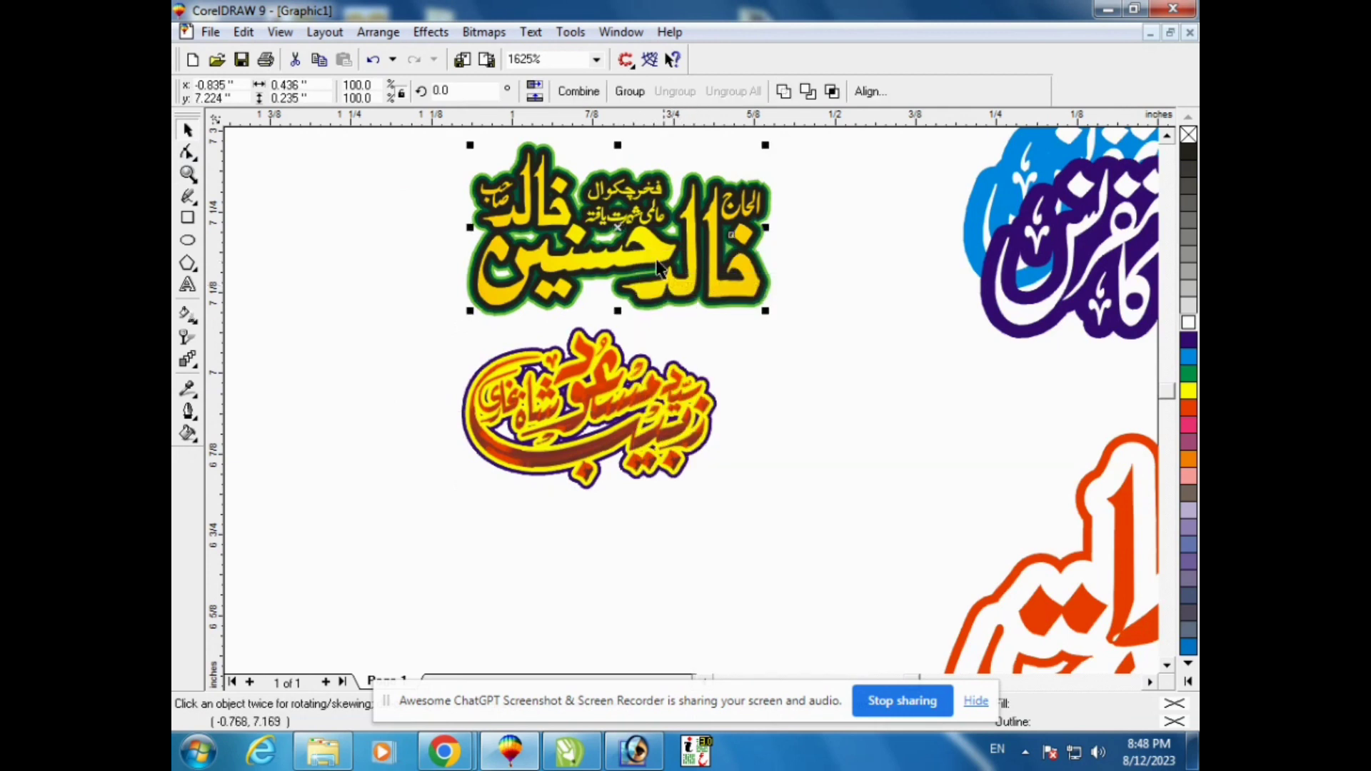
Step: Fill the front lettering of the ungrouped name title with green and change the fill to white
key(ctrl+l)
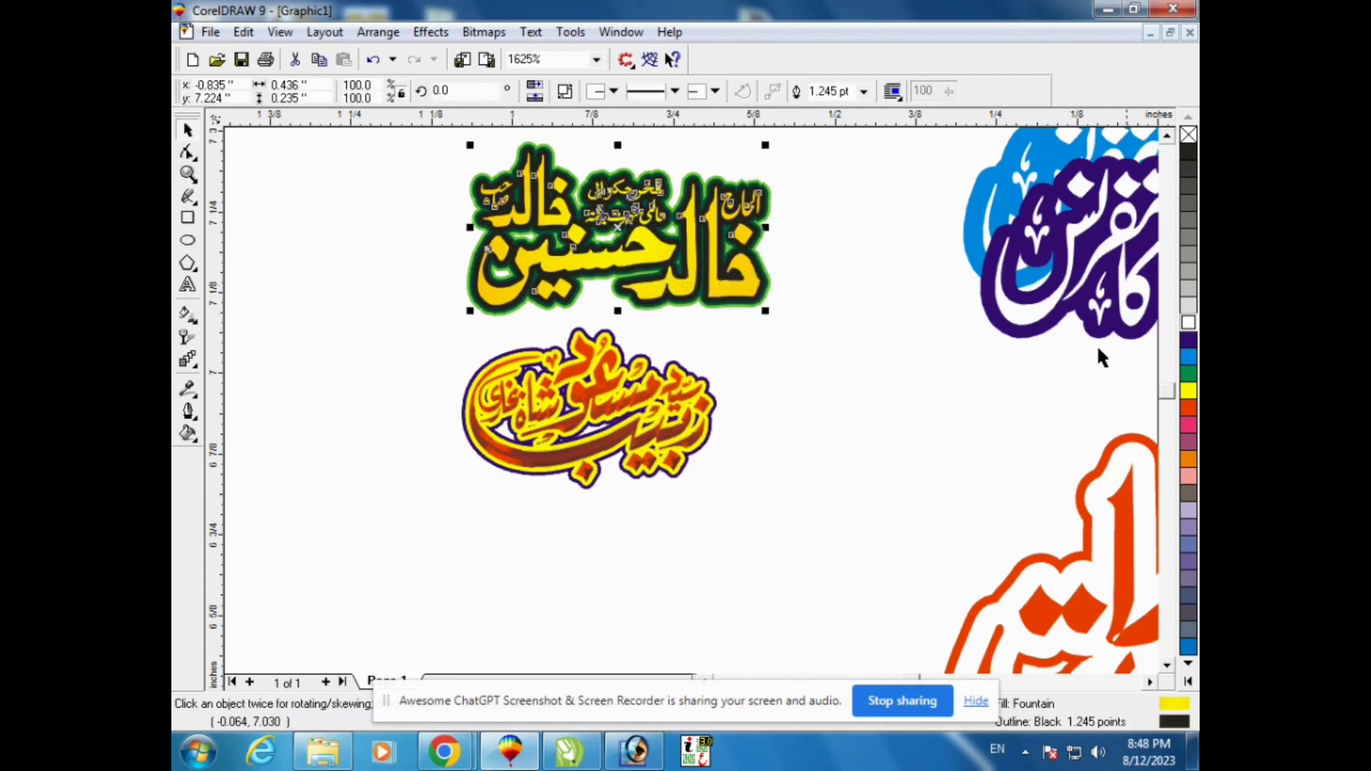
click(1188, 373)
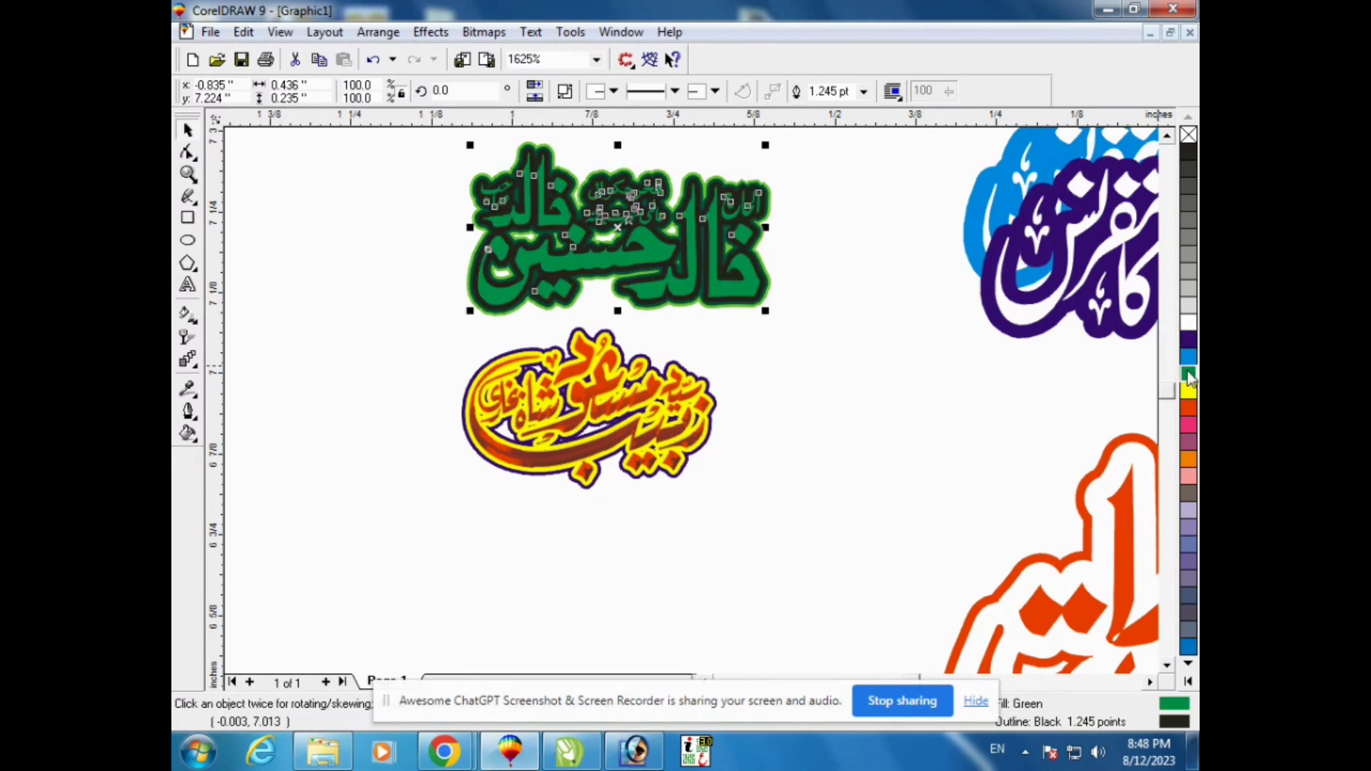
click(1185, 327)
Step: Try a green fill on the lettering of the orange name title below, and undo it
click(659, 415)
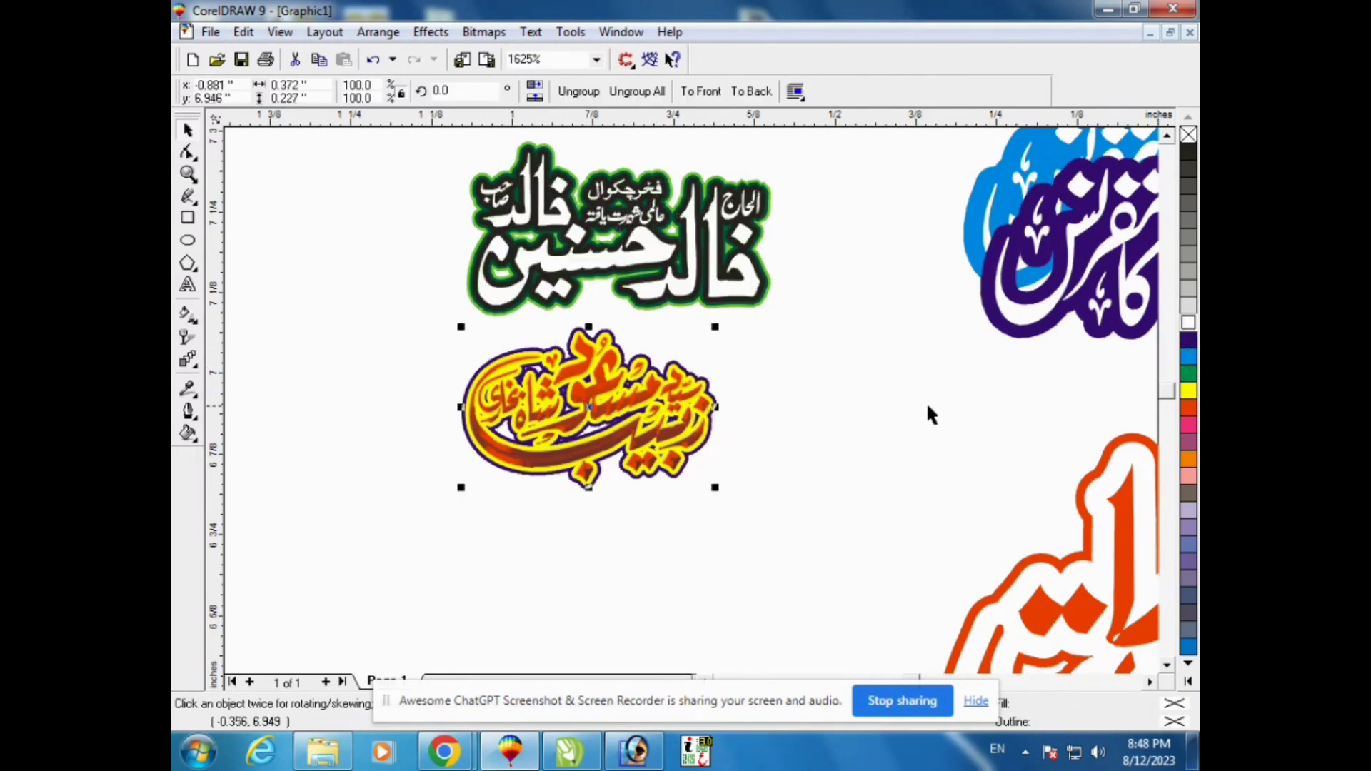
click(1191, 372)
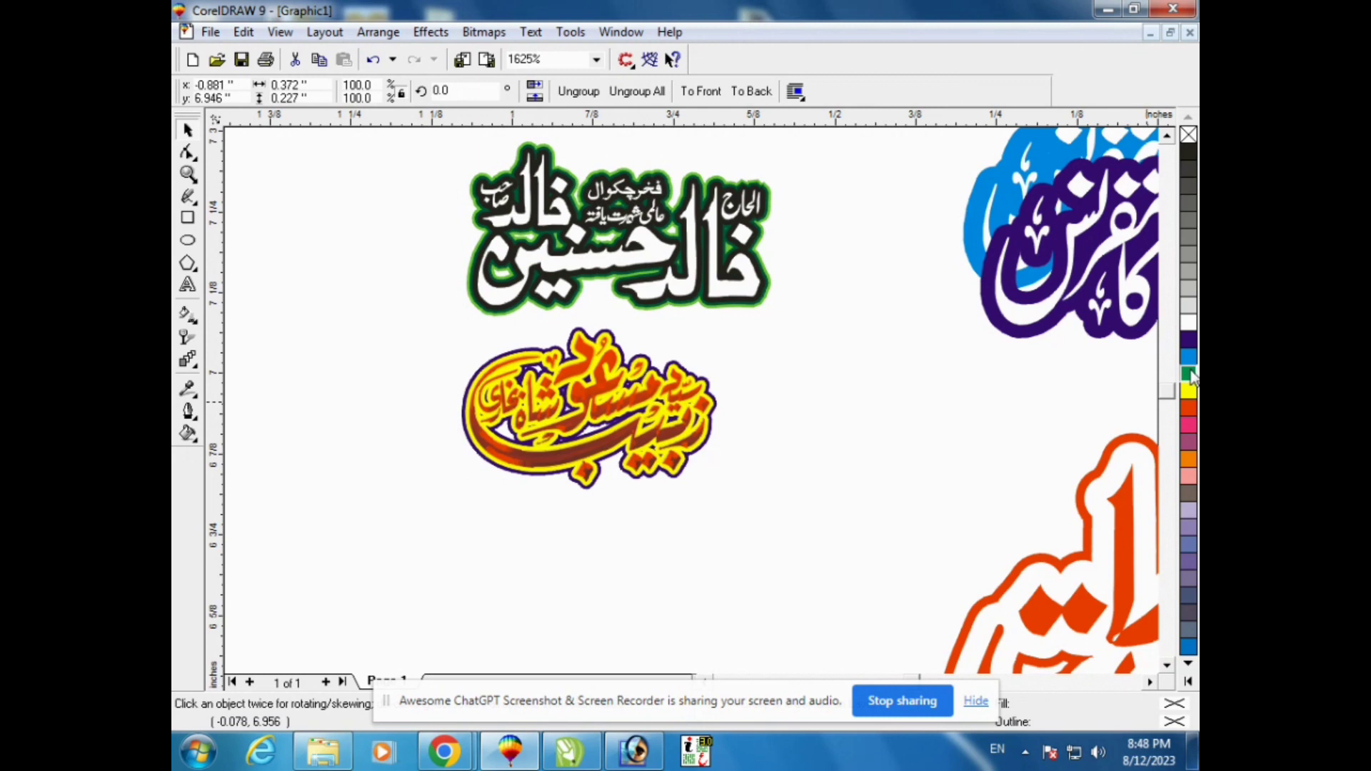
click(879, 455)
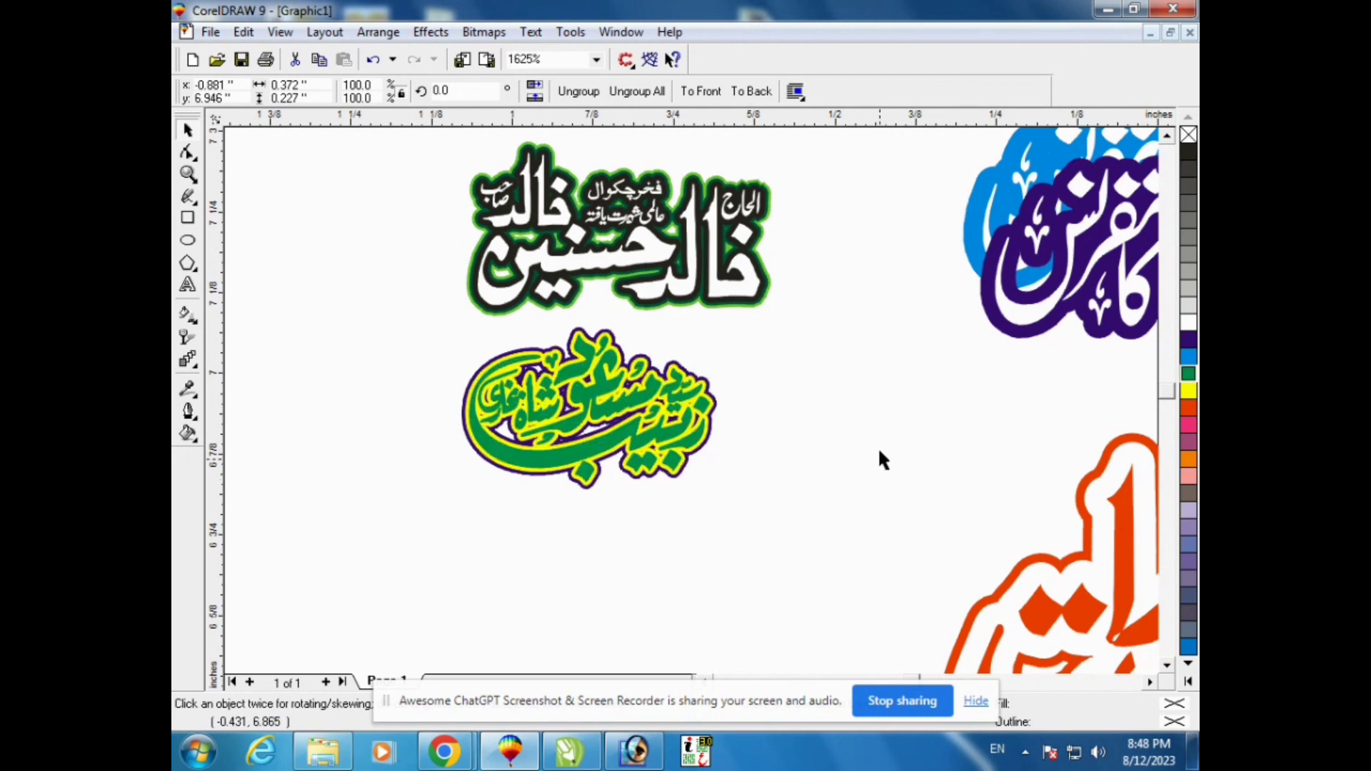
key(ctrl+z)
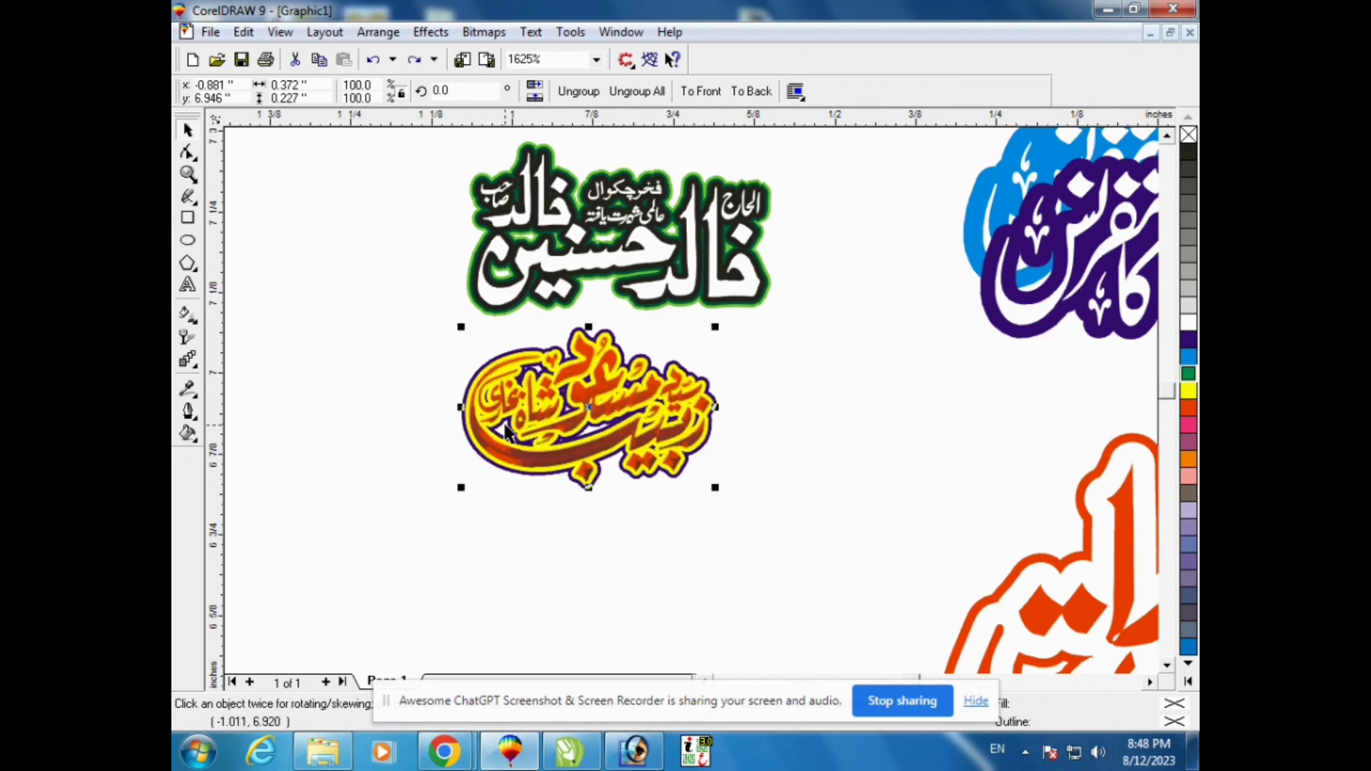
Step: Move the small captions برائے ایصال ثواب and بفیضان نظر from the poster to the blank area below the name titles and inspect them
key(F4)
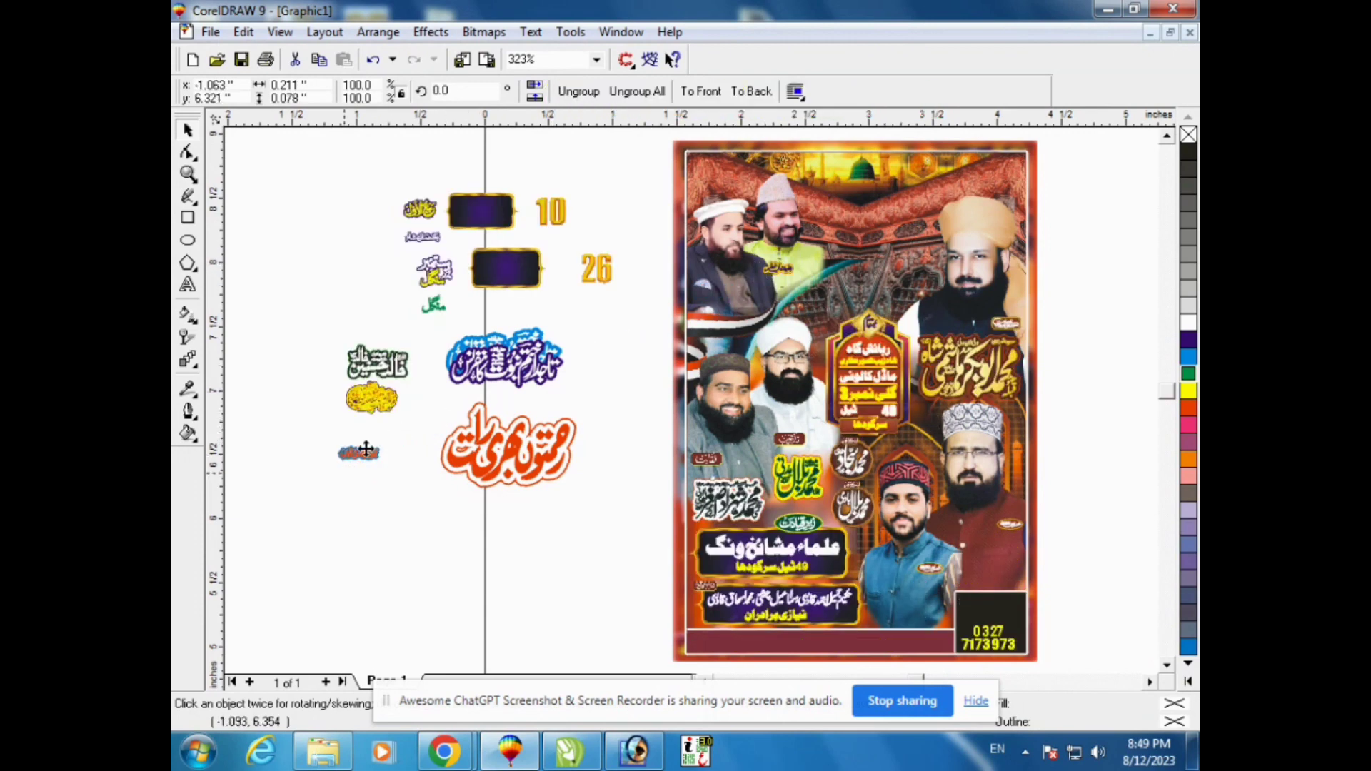
click(187, 175)
drag(314, 433, 469, 529)
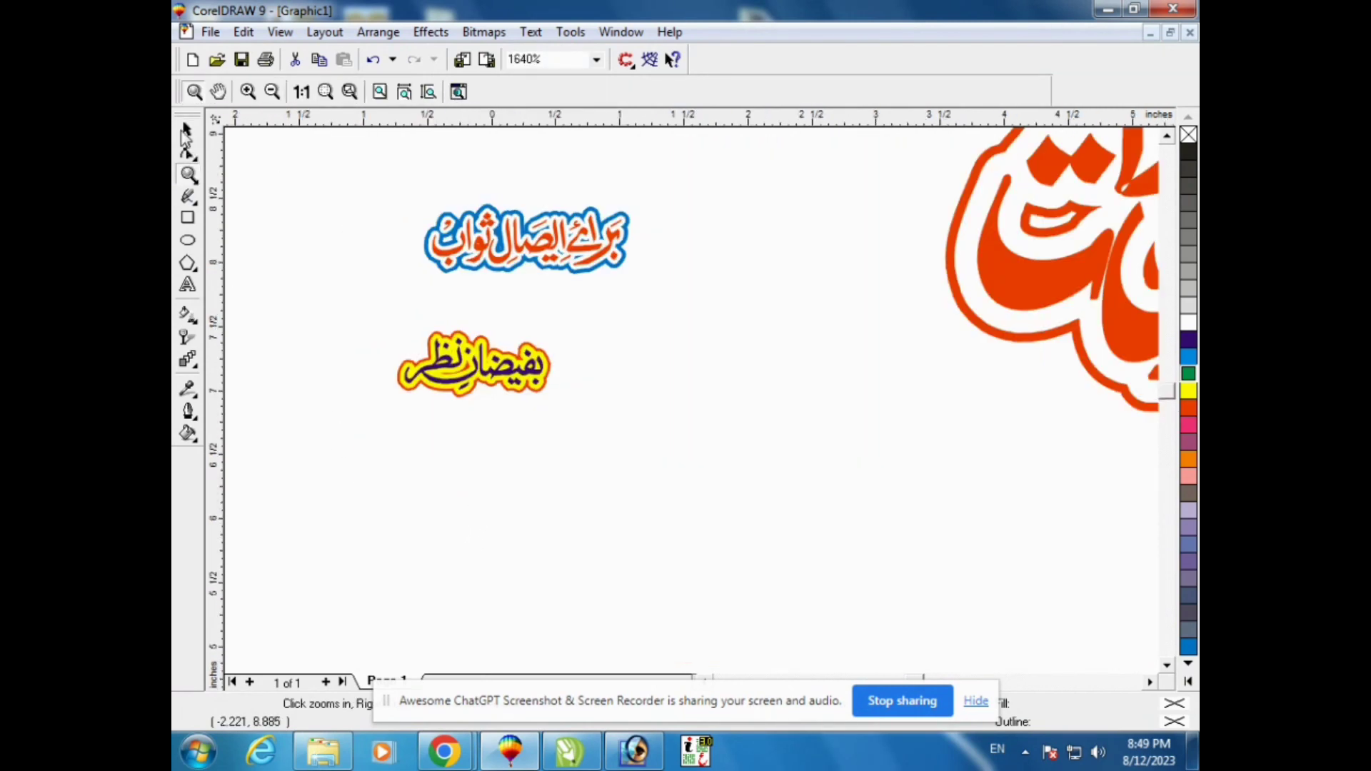
key(F3)
click(187, 131)
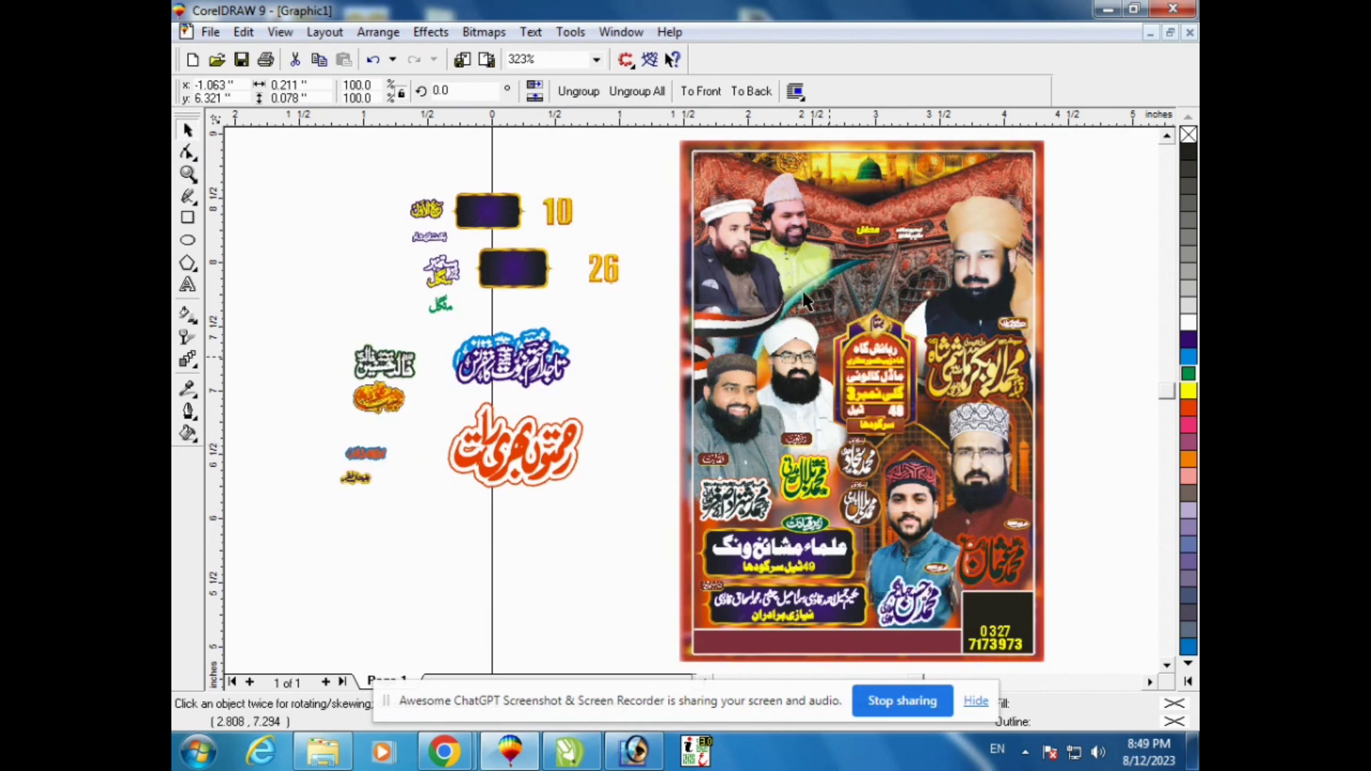
Step: Move the captions محفل and تیسری سالانہ عظیم الشان together from the poster to the blank area above the name titles and inspect them
click(882, 236)
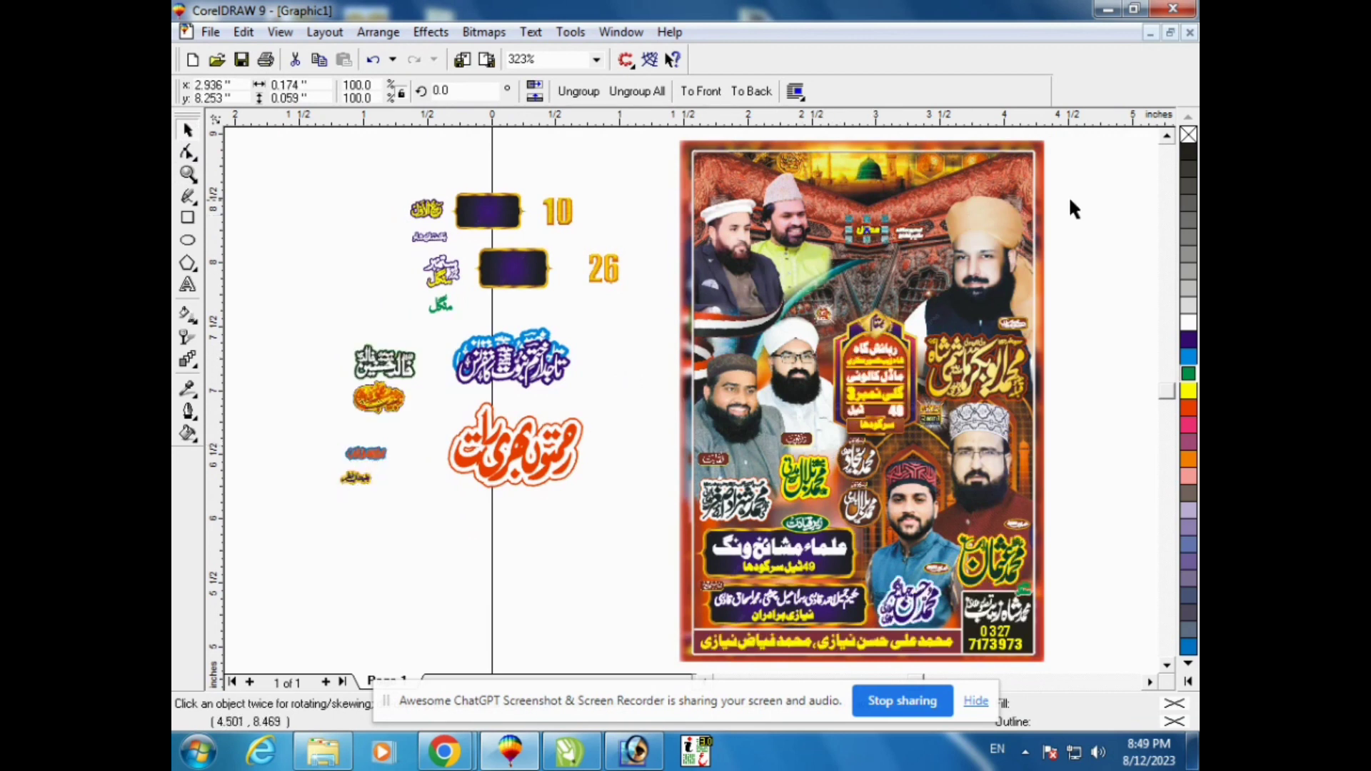
shift+click(905, 243)
drag(887, 229, 370, 283)
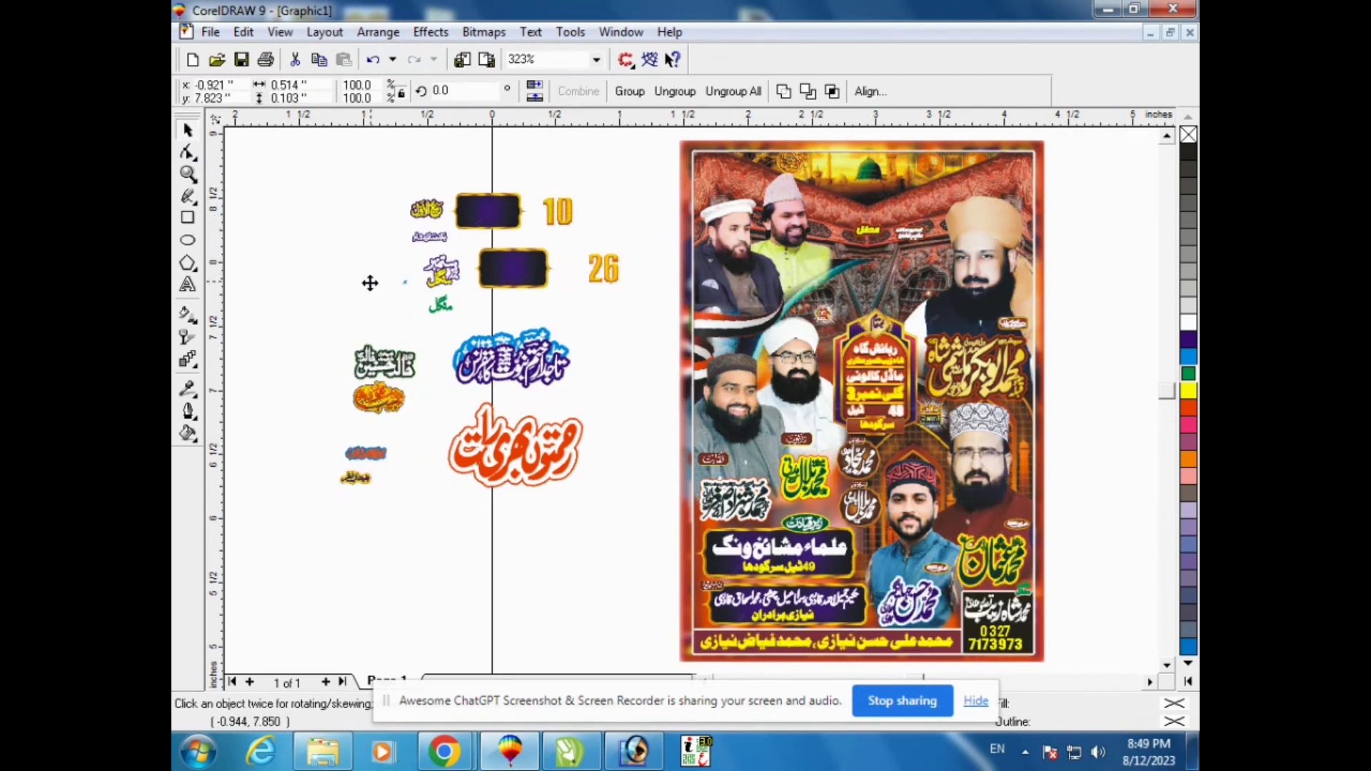
click(188, 174)
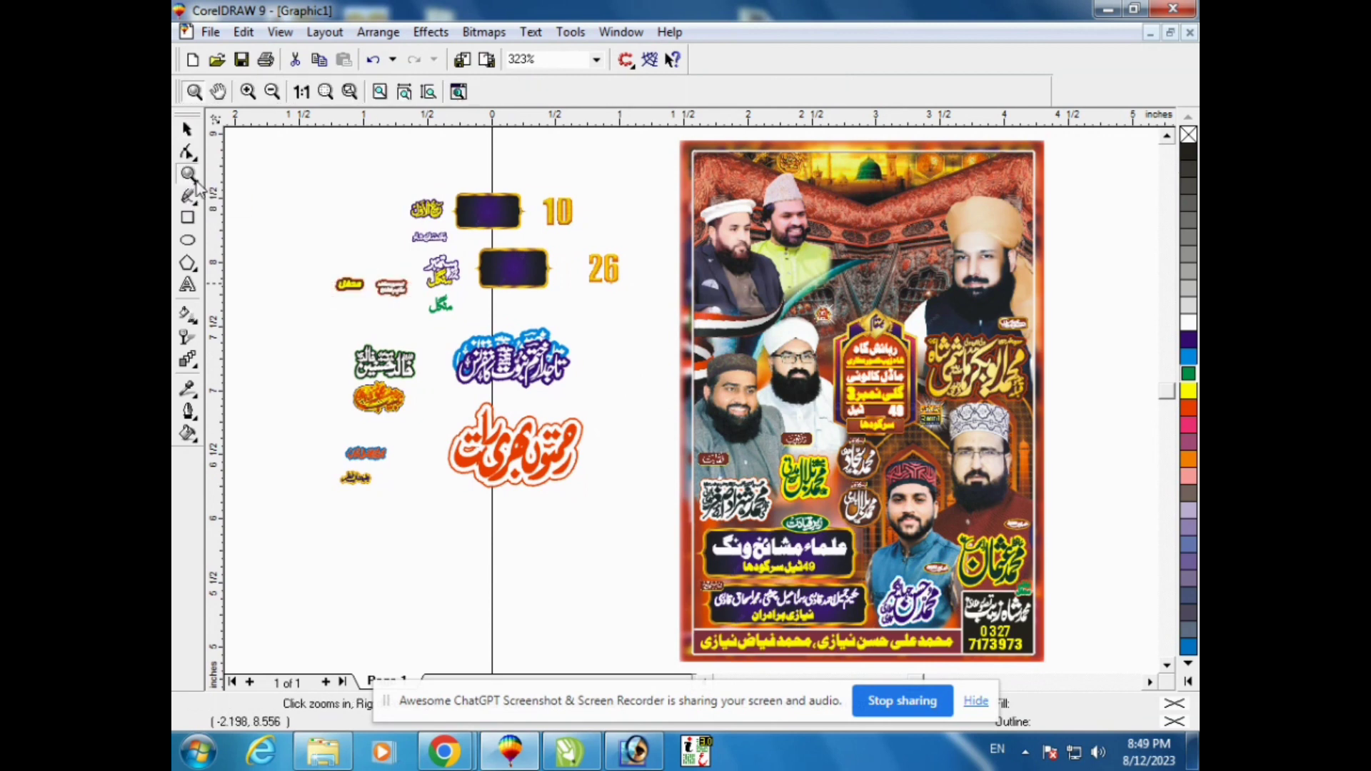
drag(307, 260, 484, 332)
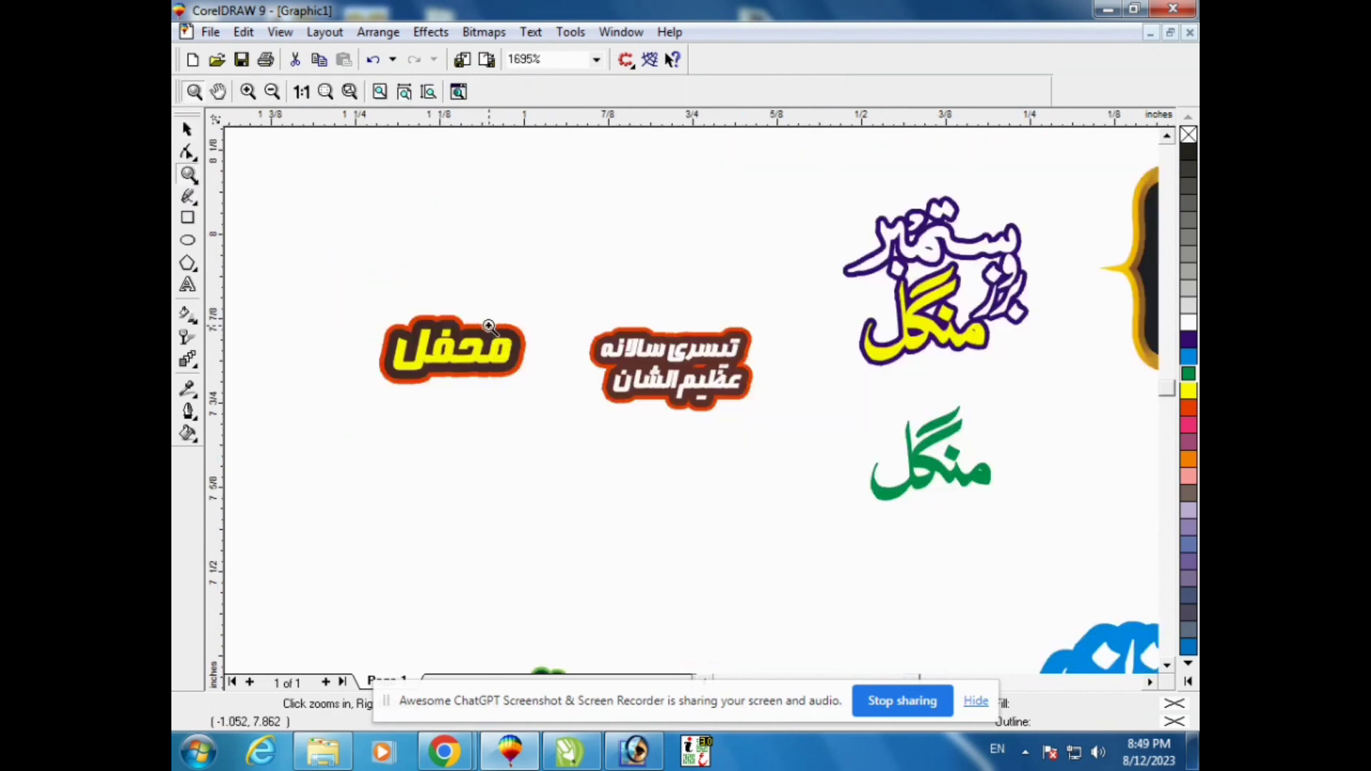
click(184, 134)
key(F4)
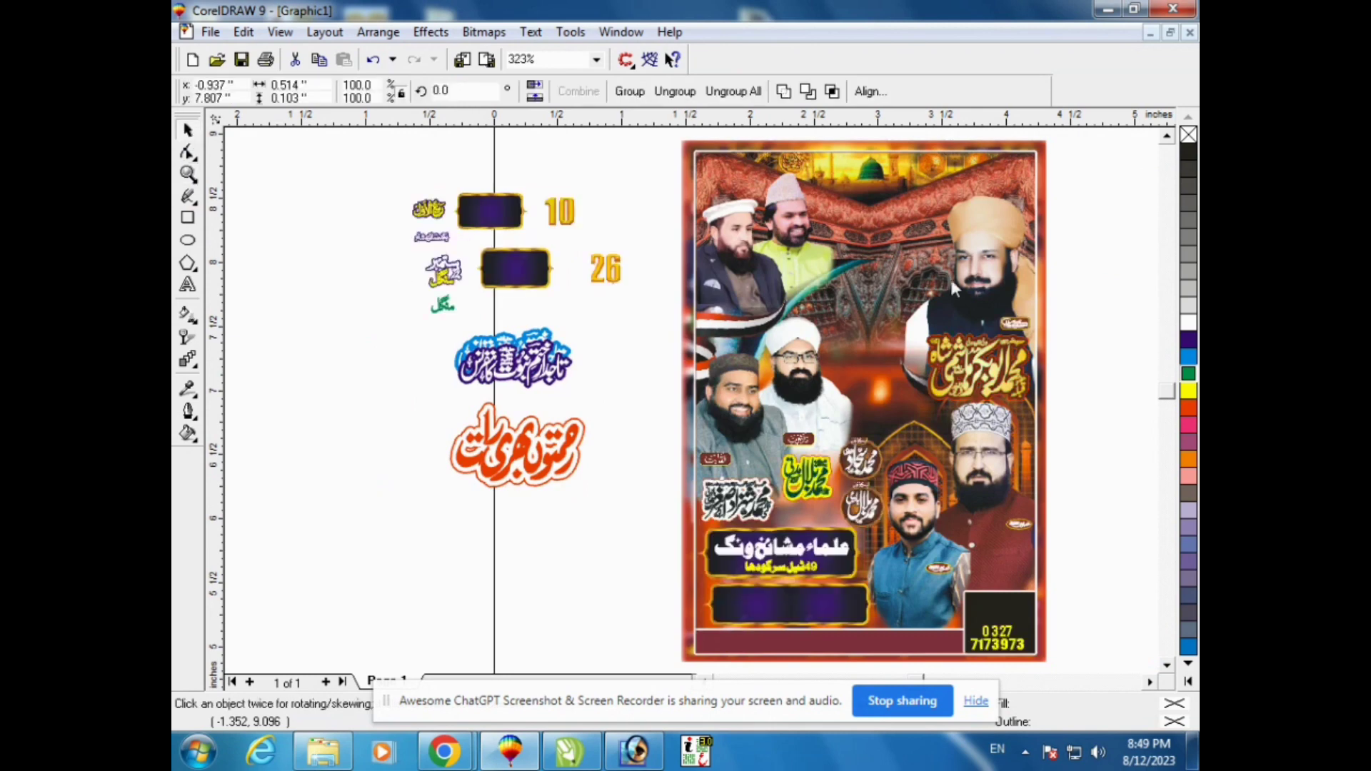
right_click(914, 197)
click(984, 232)
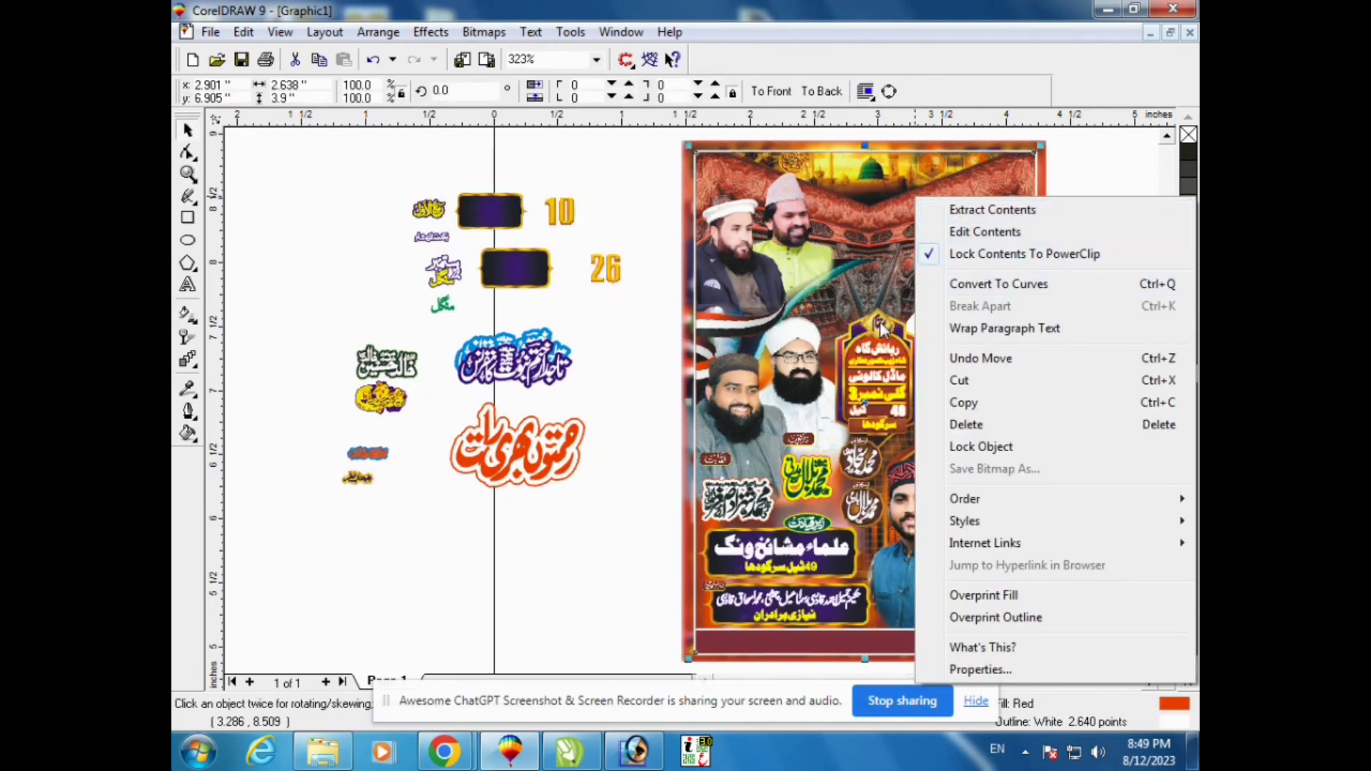
click(885, 378)
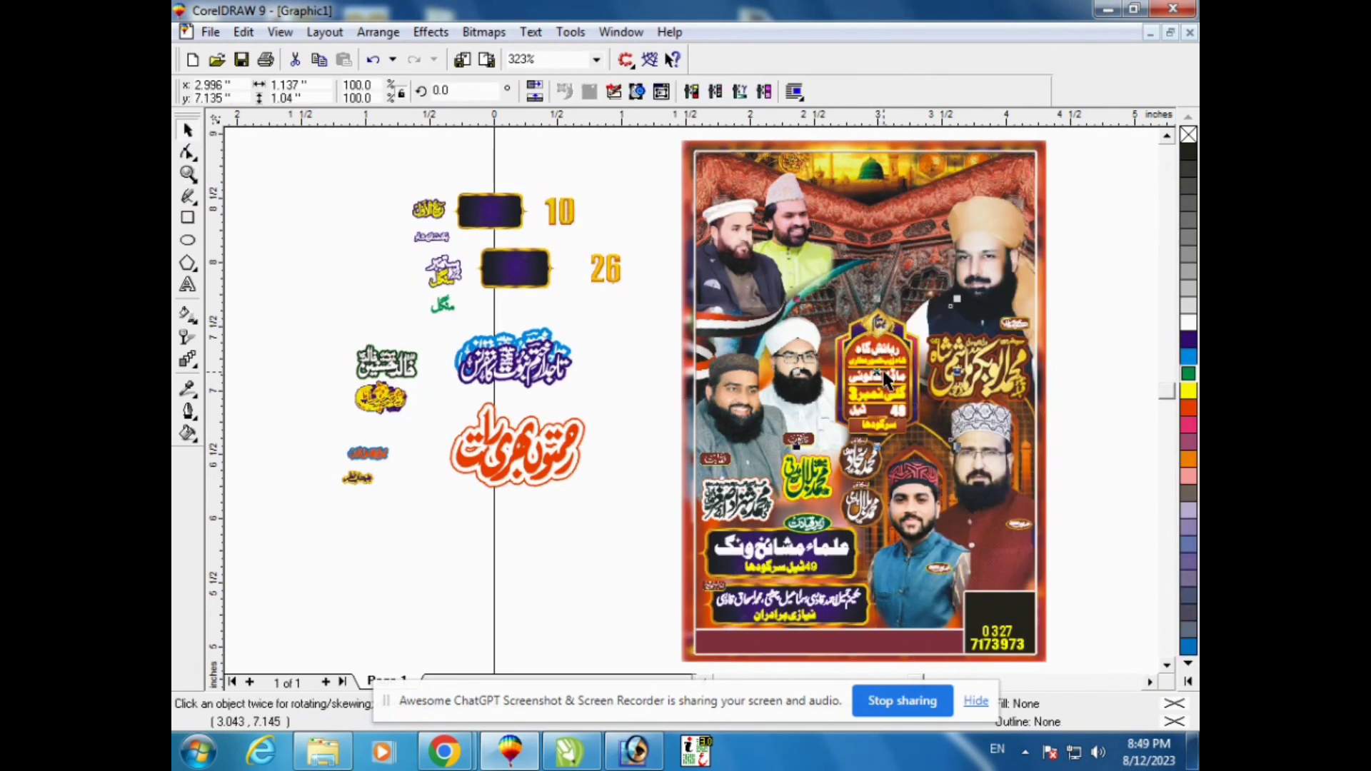
click(1077, 303)
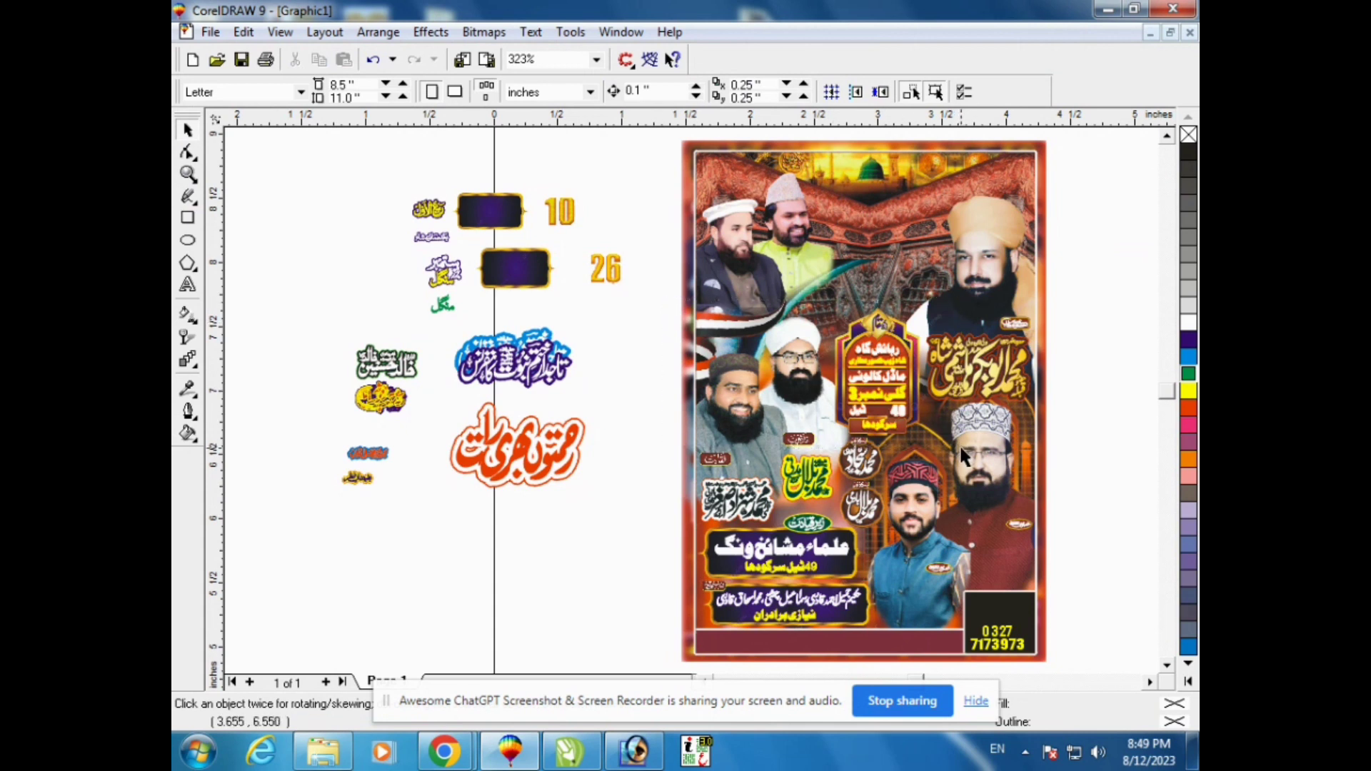
click(898, 388)
click(1091, 356)
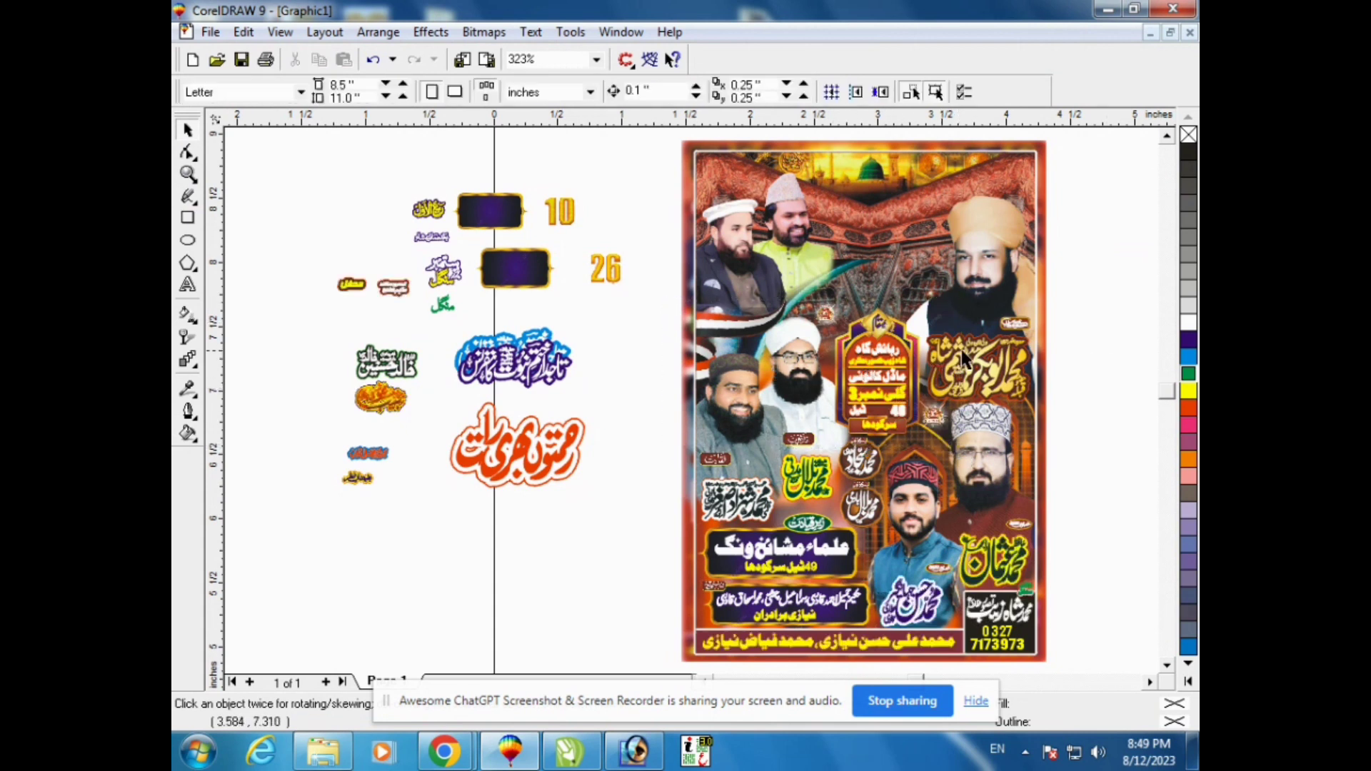
Step: Try to move the address text off its panel to the blank area beyond the poster, and put it back on the panel
click(883, 329)
shift+click(883, 389)
drag(885, 398, 1112, 369)
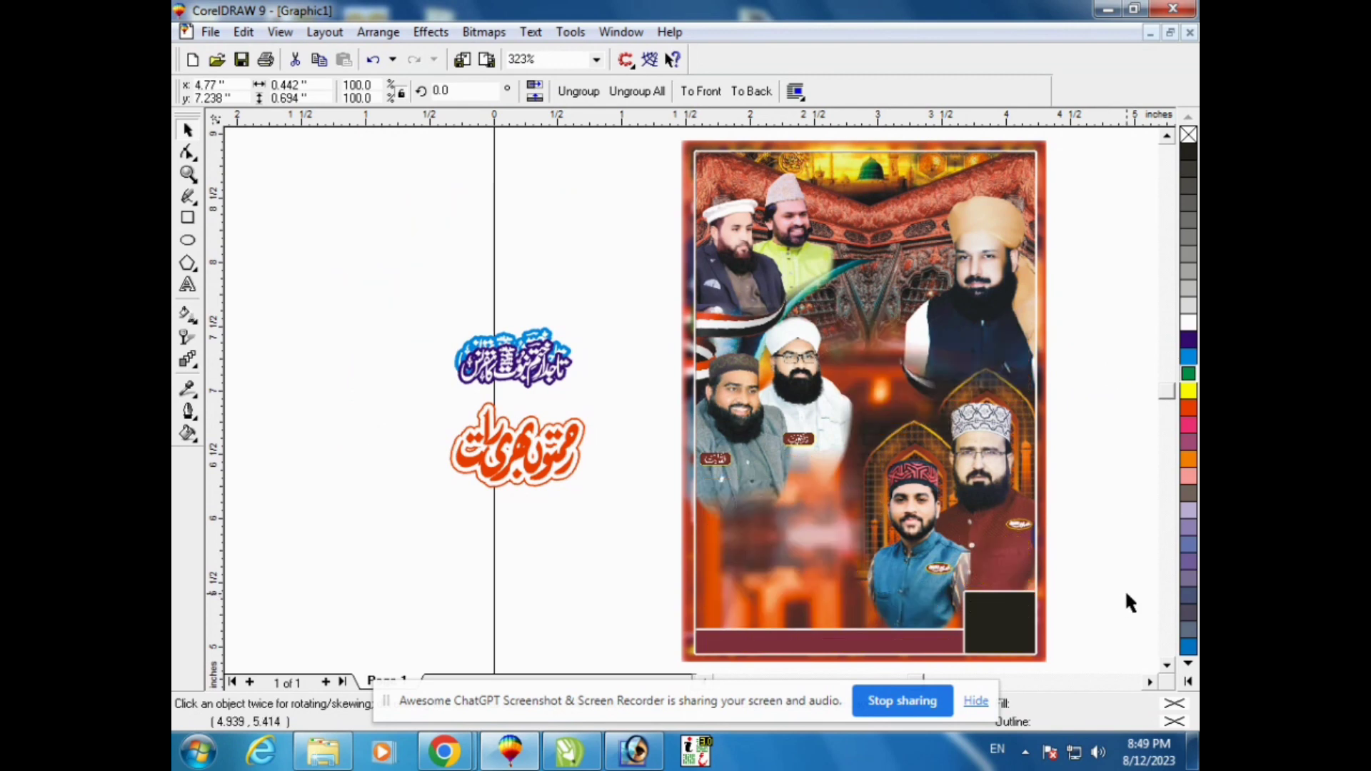
click(1151, 683)
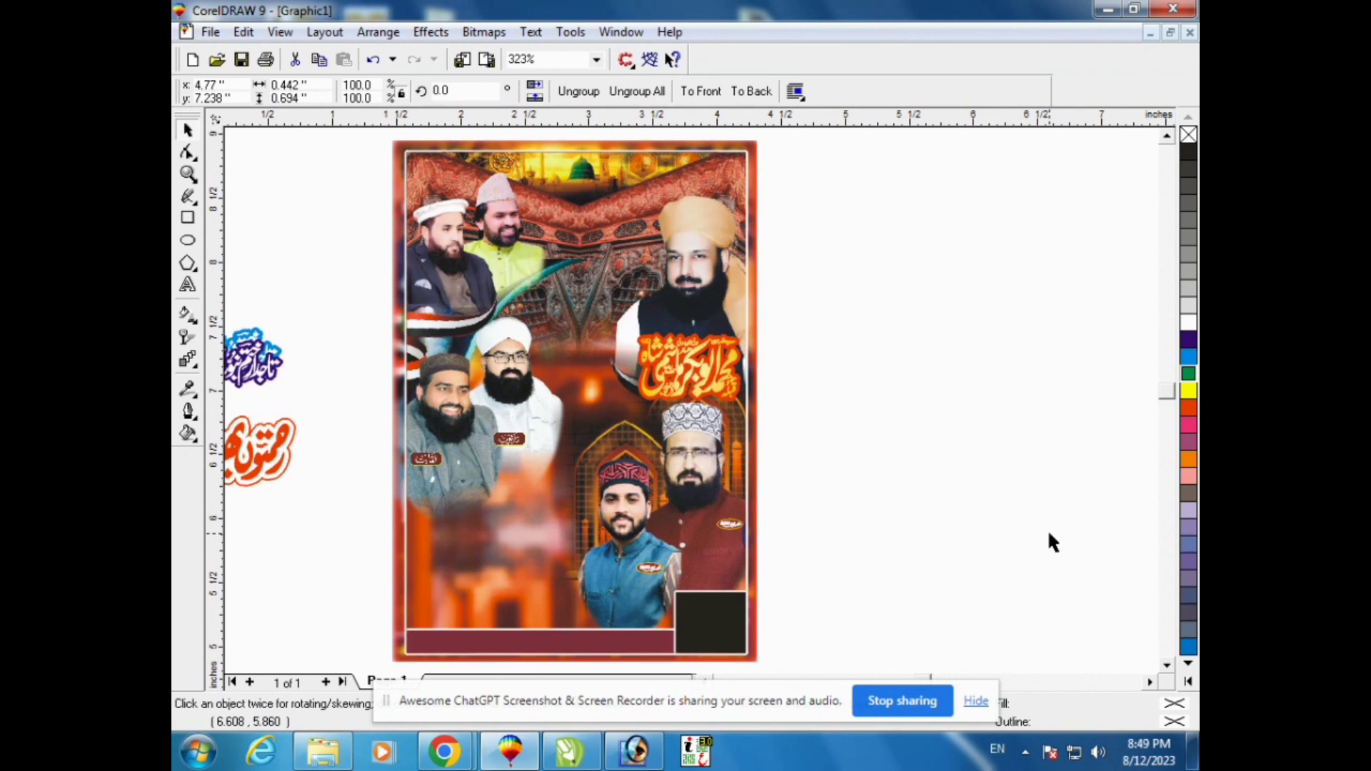
drag(816, 370, 587, 397)
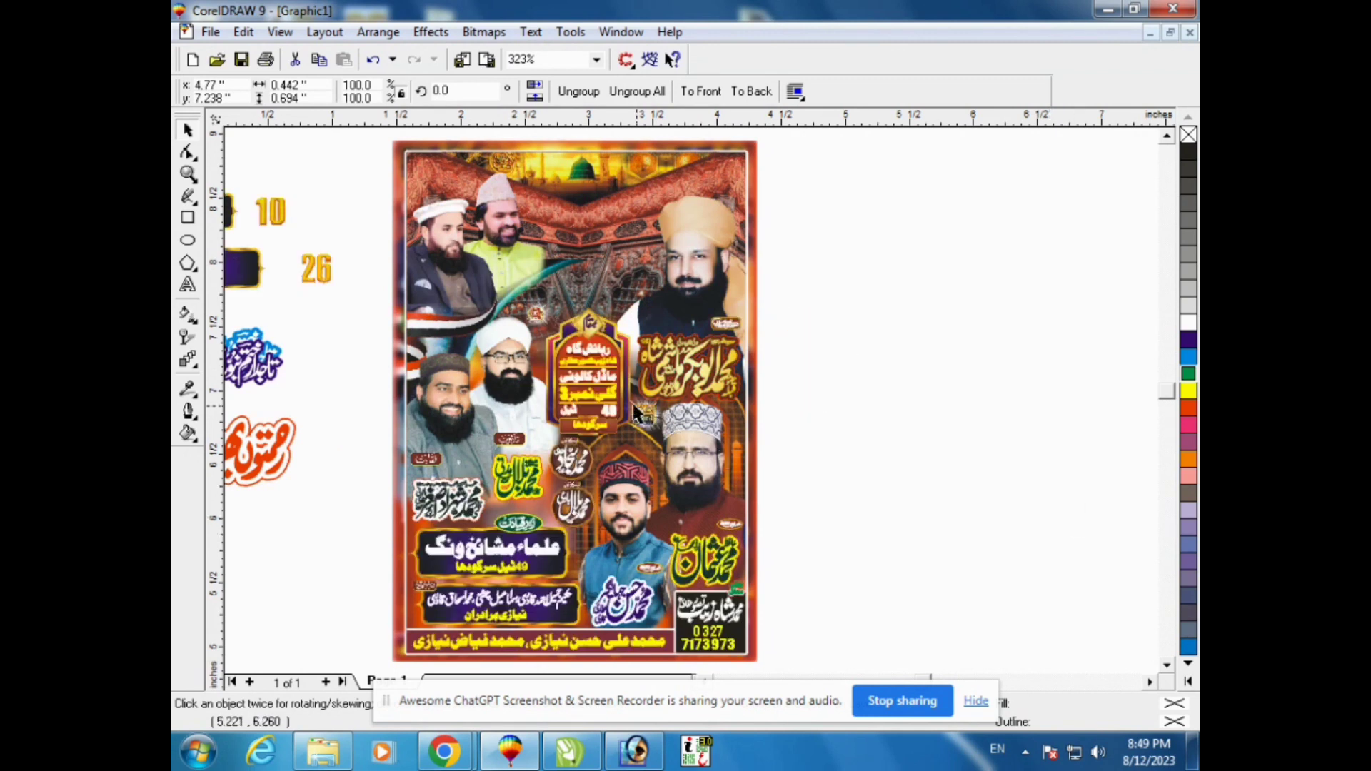
Step: Try to move the address text and the بمقام emblem together off the poster, and undo the move
shift+click(596, 329)
drag(584, 362, 909, 351)
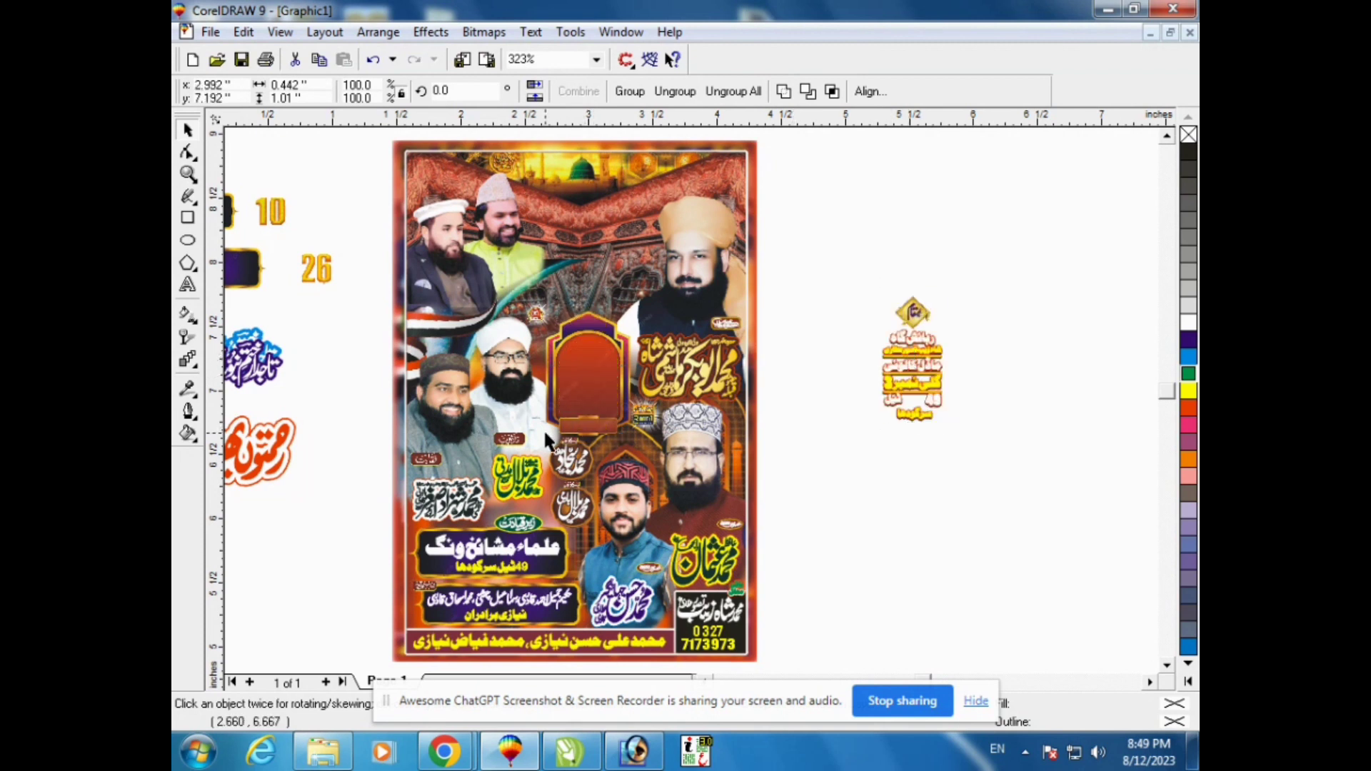
key(ctrl+z)
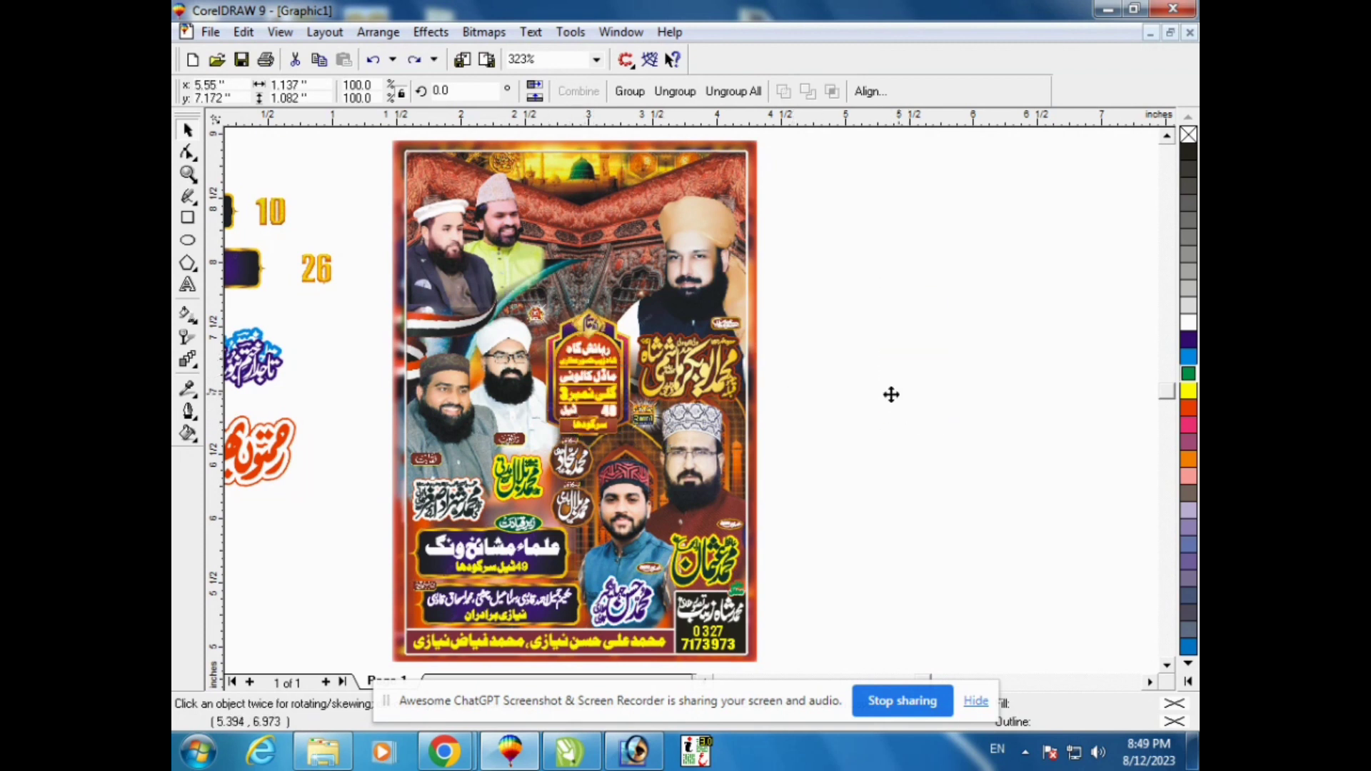
Step: Move the complete address panel with its text and بمقام emblem from the poster to the blank area on its right
key(ctrl+shift+z)
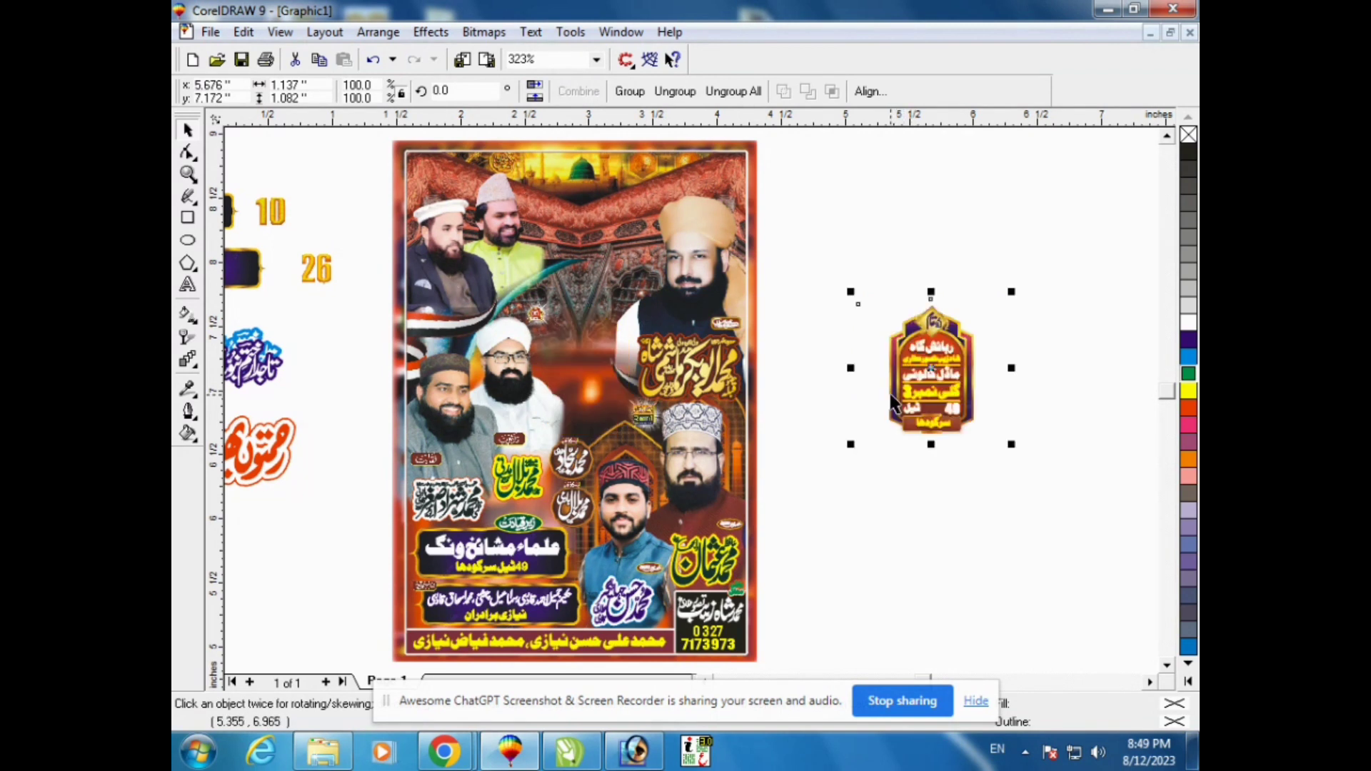
click(188, 173)
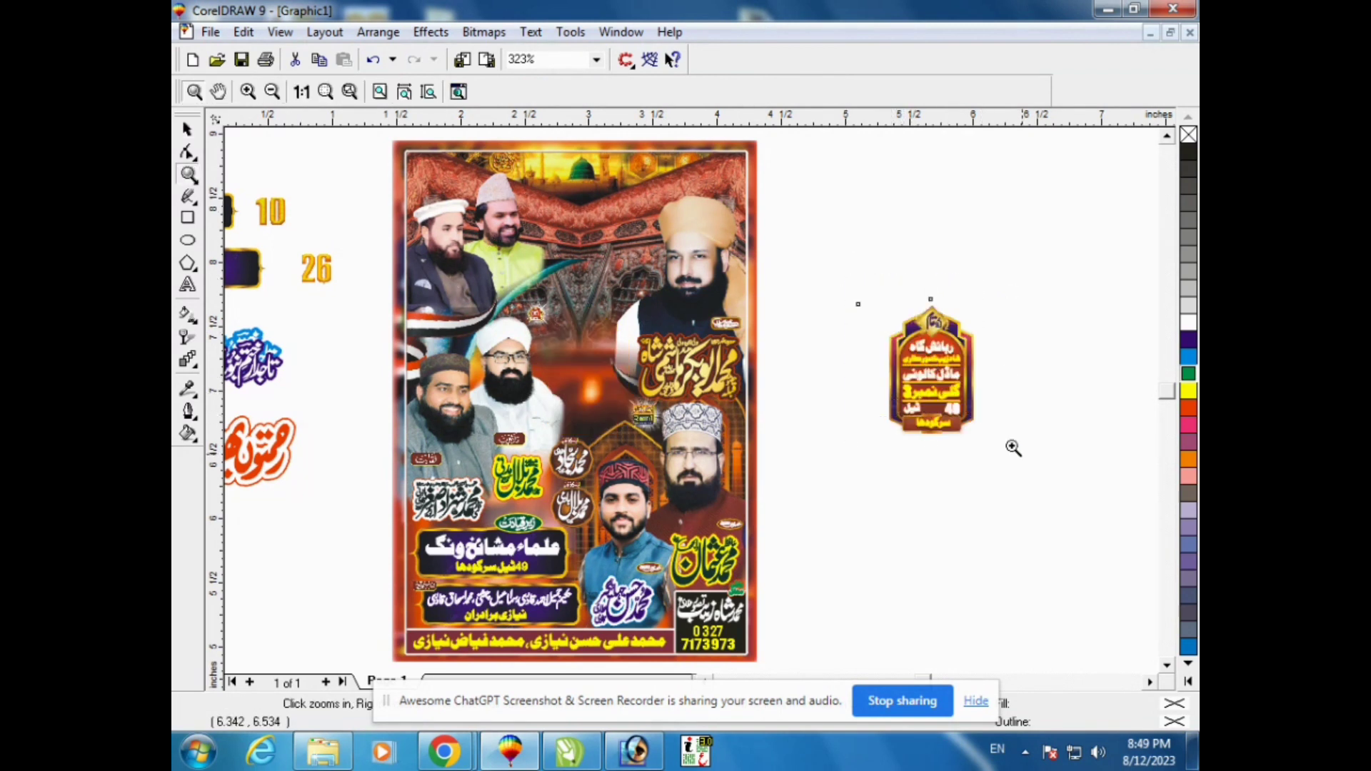
drag(1012, 447, 1034, 463)
click(188, 129)
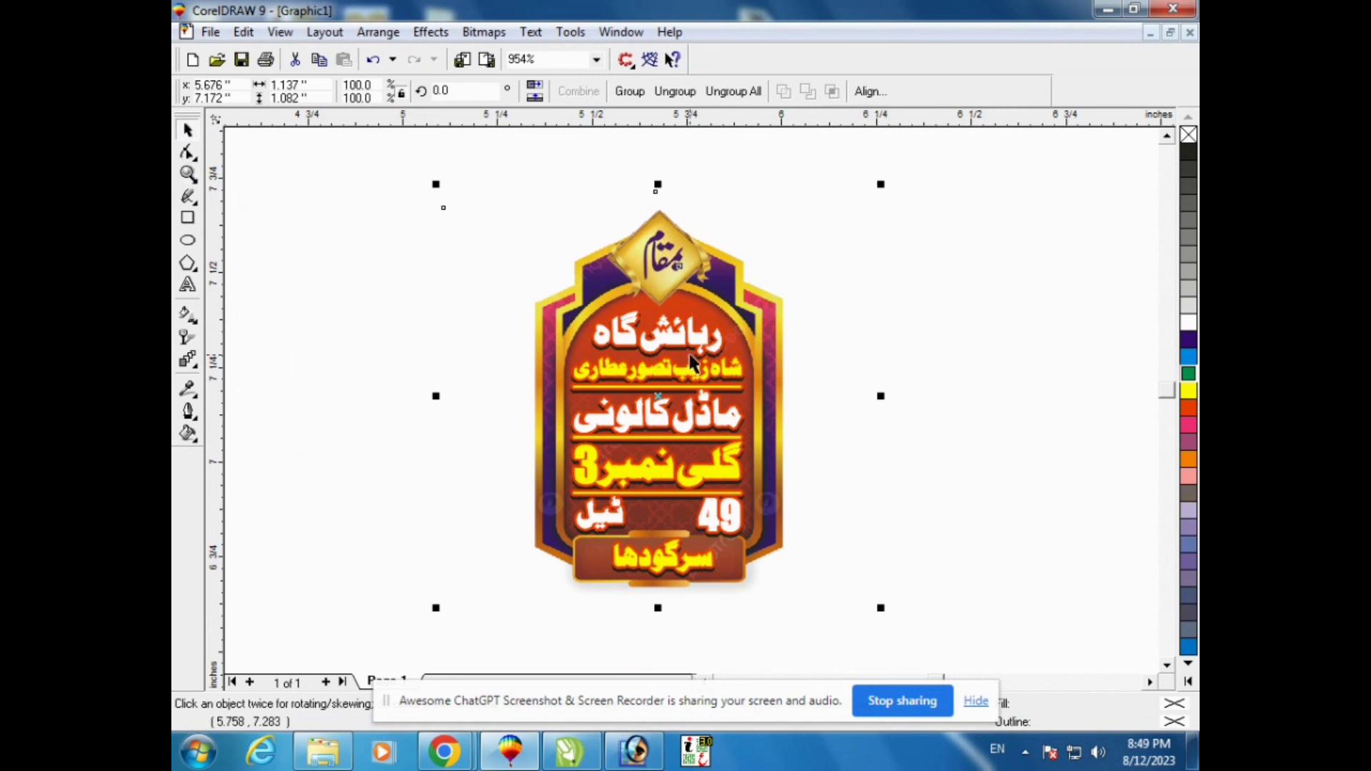
drag(694, 364, 743, 287)
click(720, 193)
drag(717, 189, 497, 178)
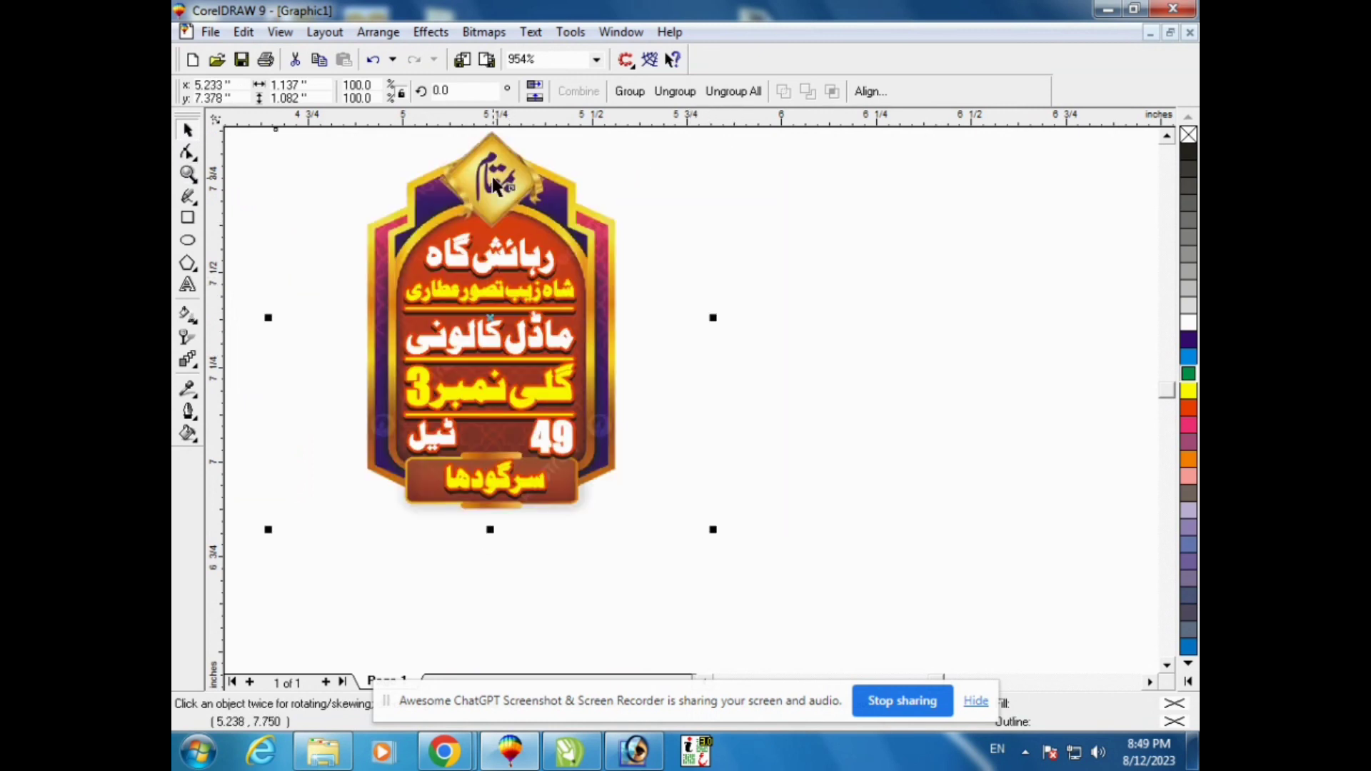
key(ctrl+z)
Step: Move the gold diamond emblem بمقام off the address panel to the blank area on the panel's left
click(1007, 250)
drag(707, 175, 496, 177)
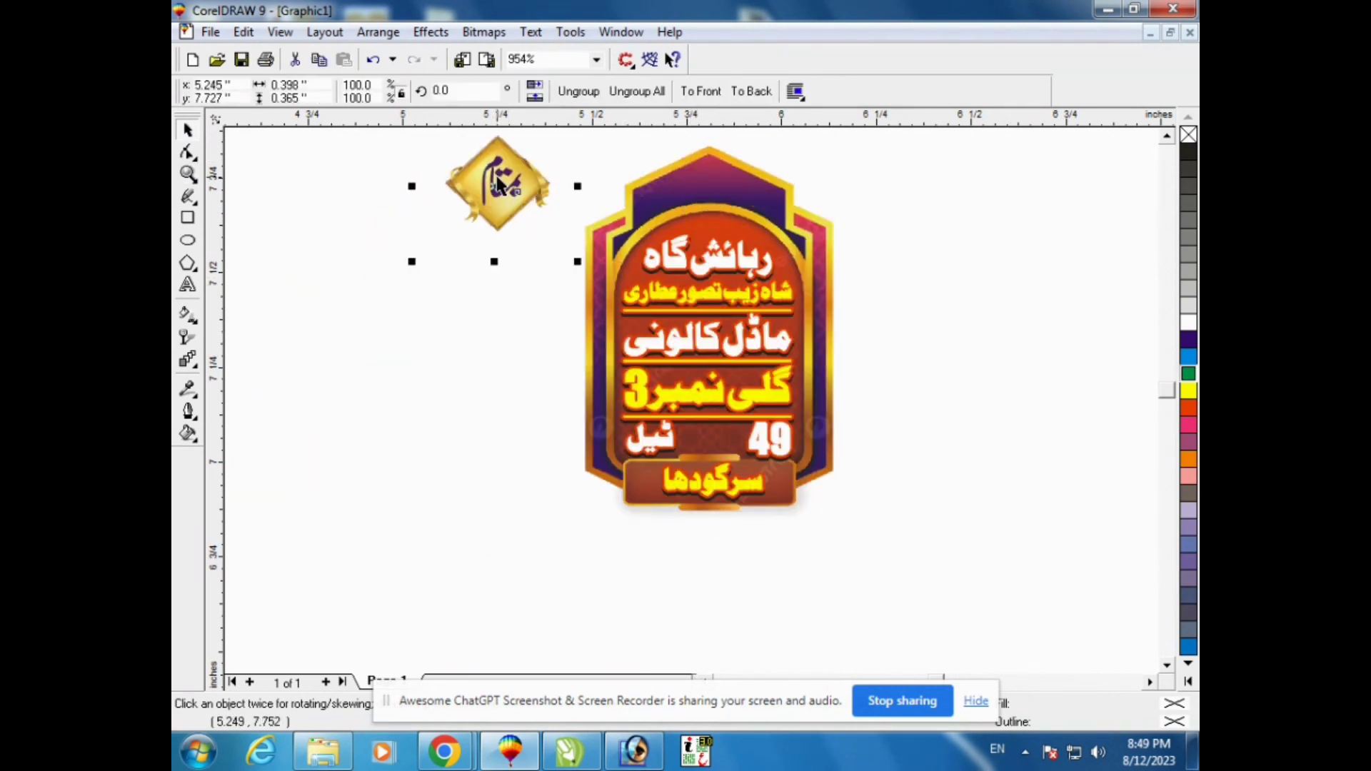
Step: Try to move the address text and the panel's purple background out of place, and undo both moves
drag(709, 267, 762, 265)
key(ctrl+z)
drag(701, 196, 747, 193)
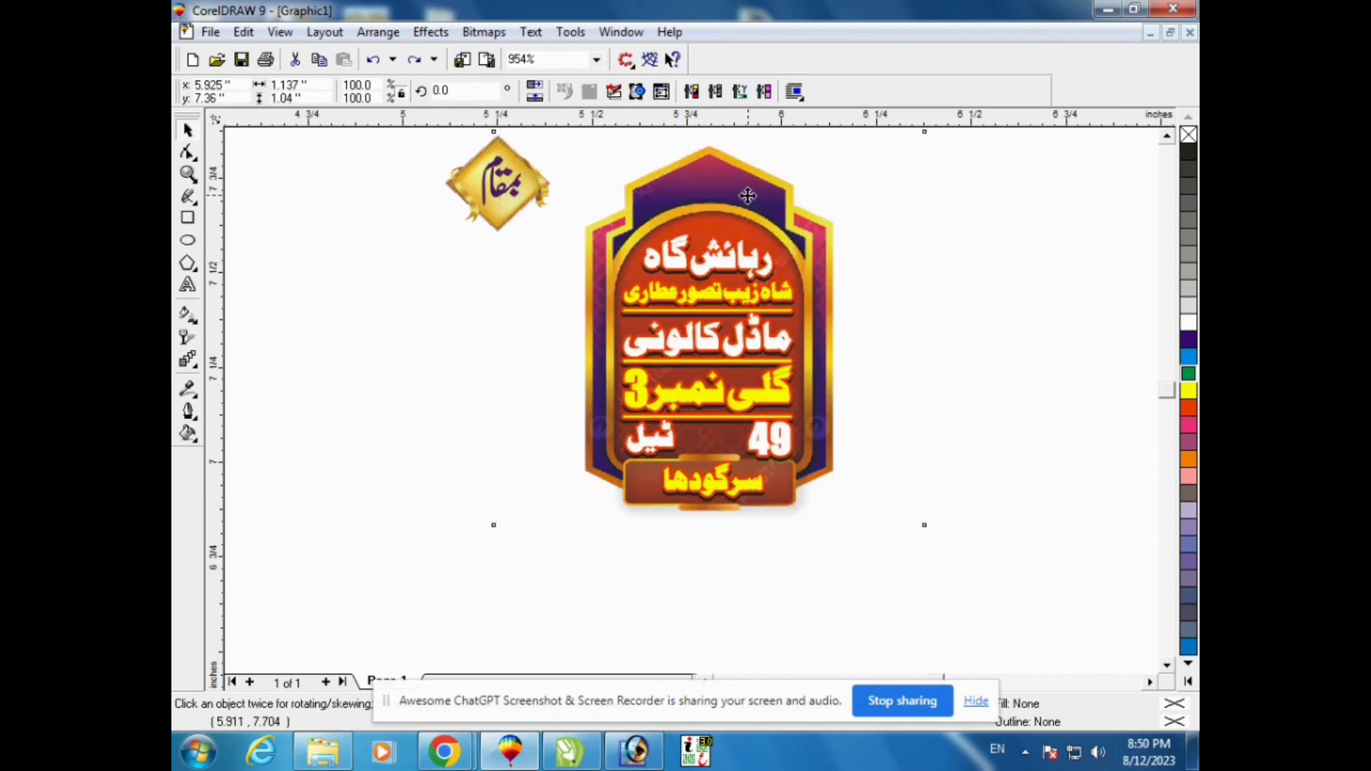
key(ctrl+z)
scroll(901, 287, down, 3)
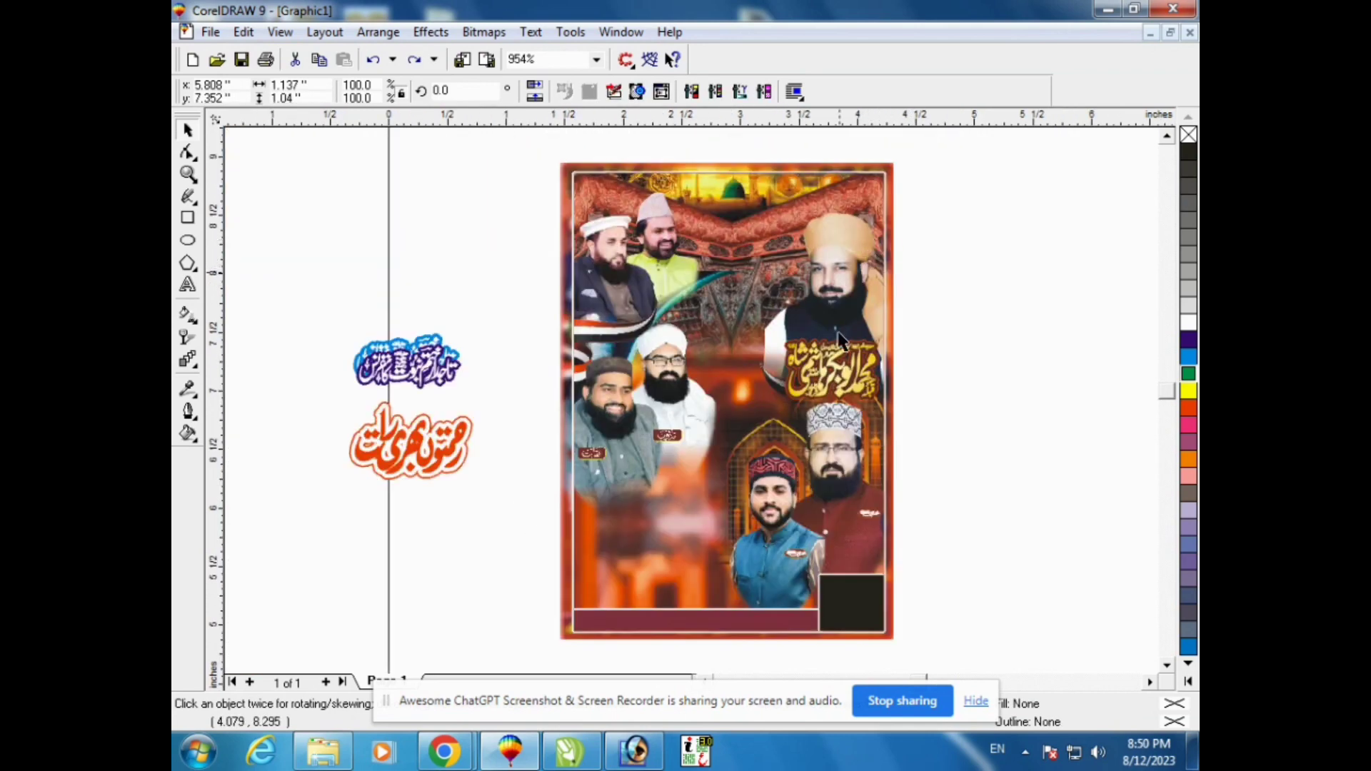
Step: Move the large gold name title and its خصوصی خطاب label off the poster to the blank area below the address panel
click(818, 360)
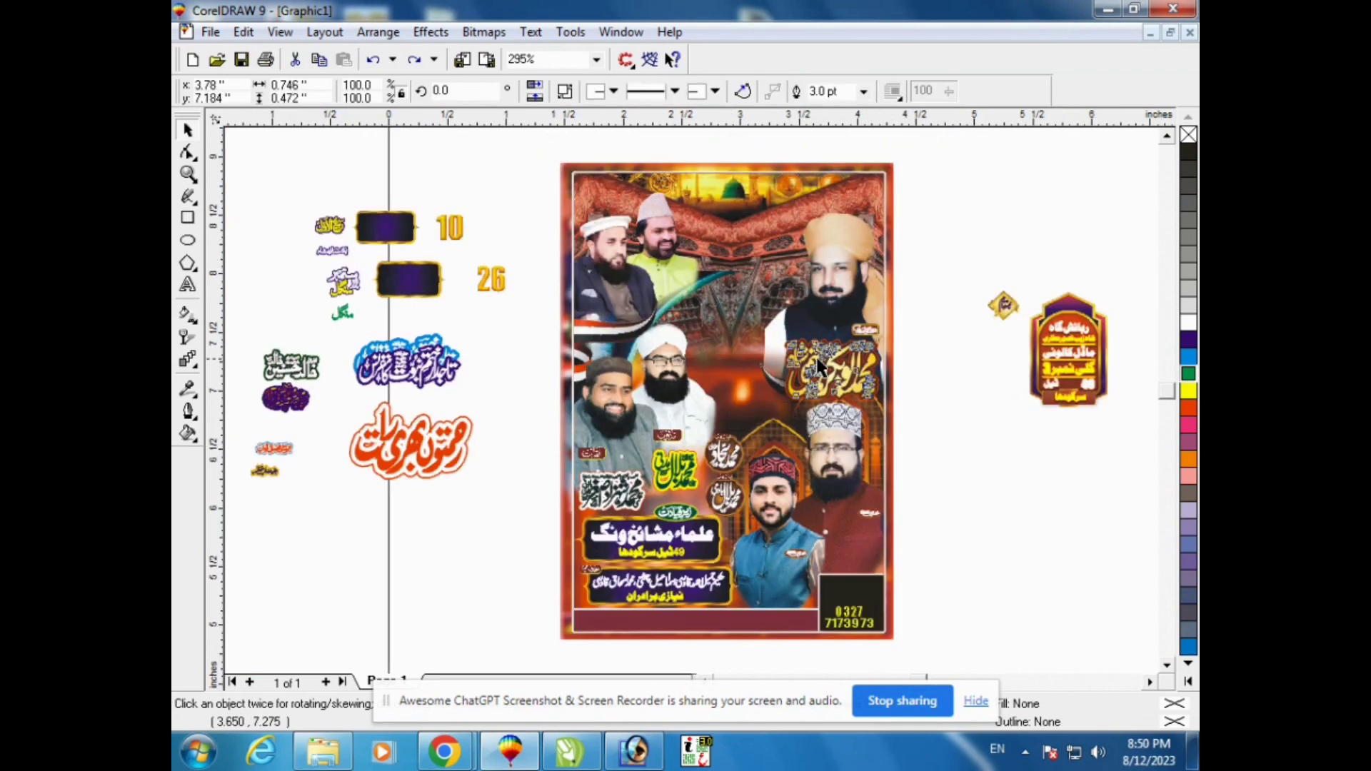
drag(940, 307, 738, 415)
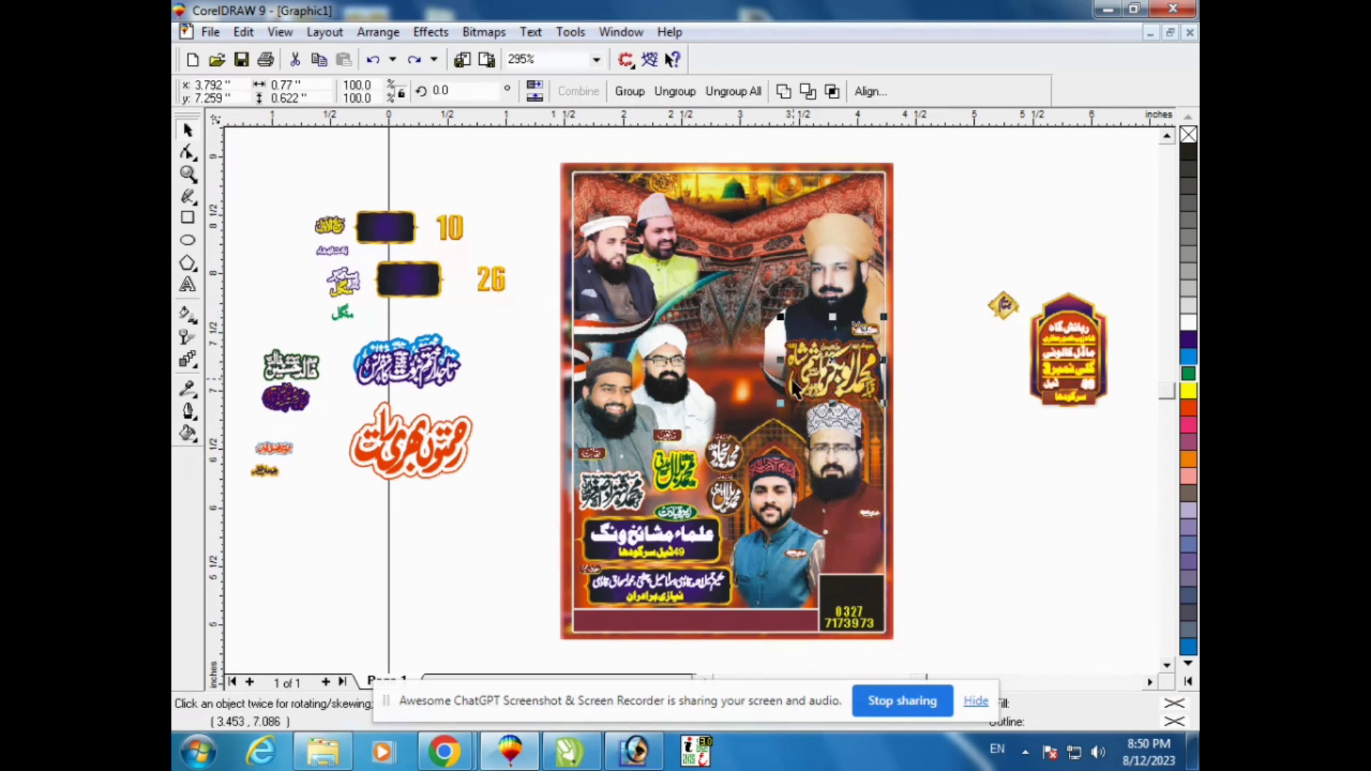
drag(800, 362, 1009, 472)
Step: Recolour the gold lettering of the moved name title white
click(188, 175)
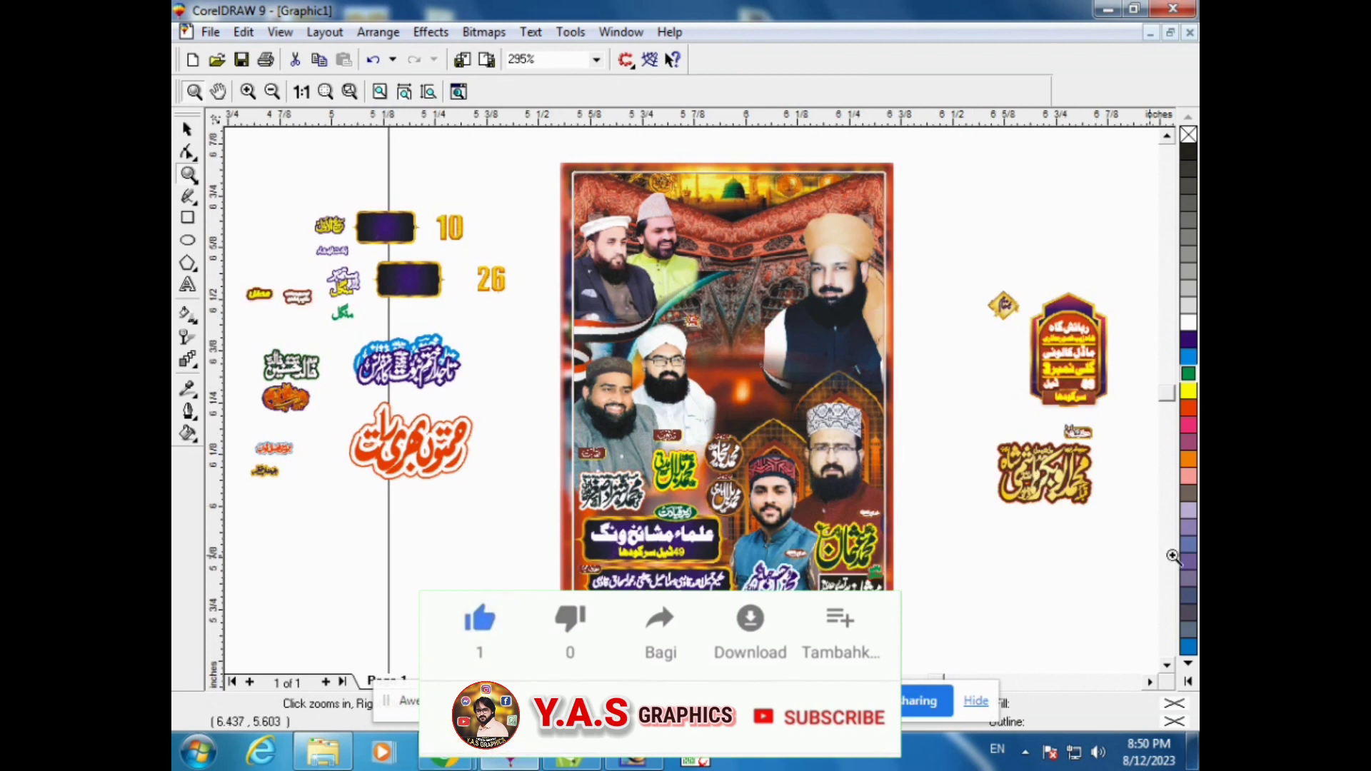
drag(983, 413, 1138, 542)
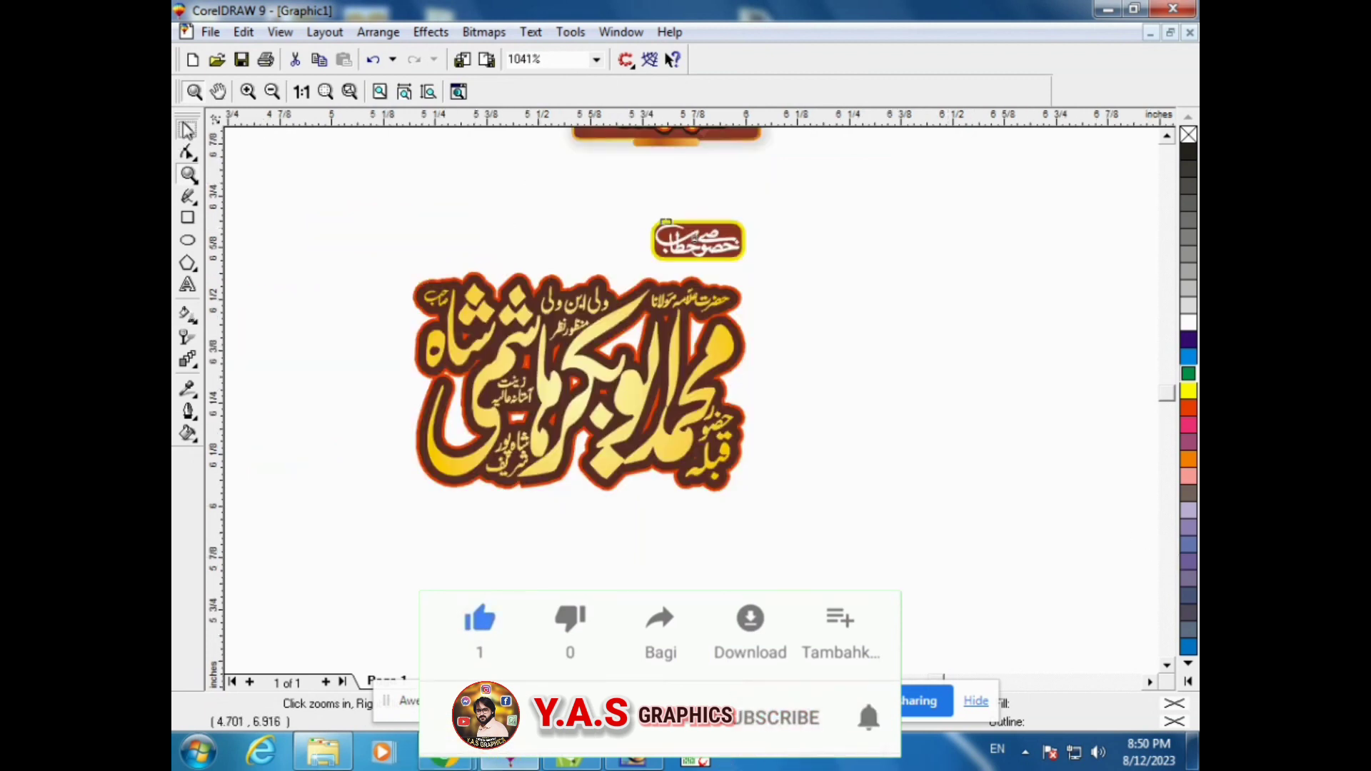
key(space)
click(461, 297)
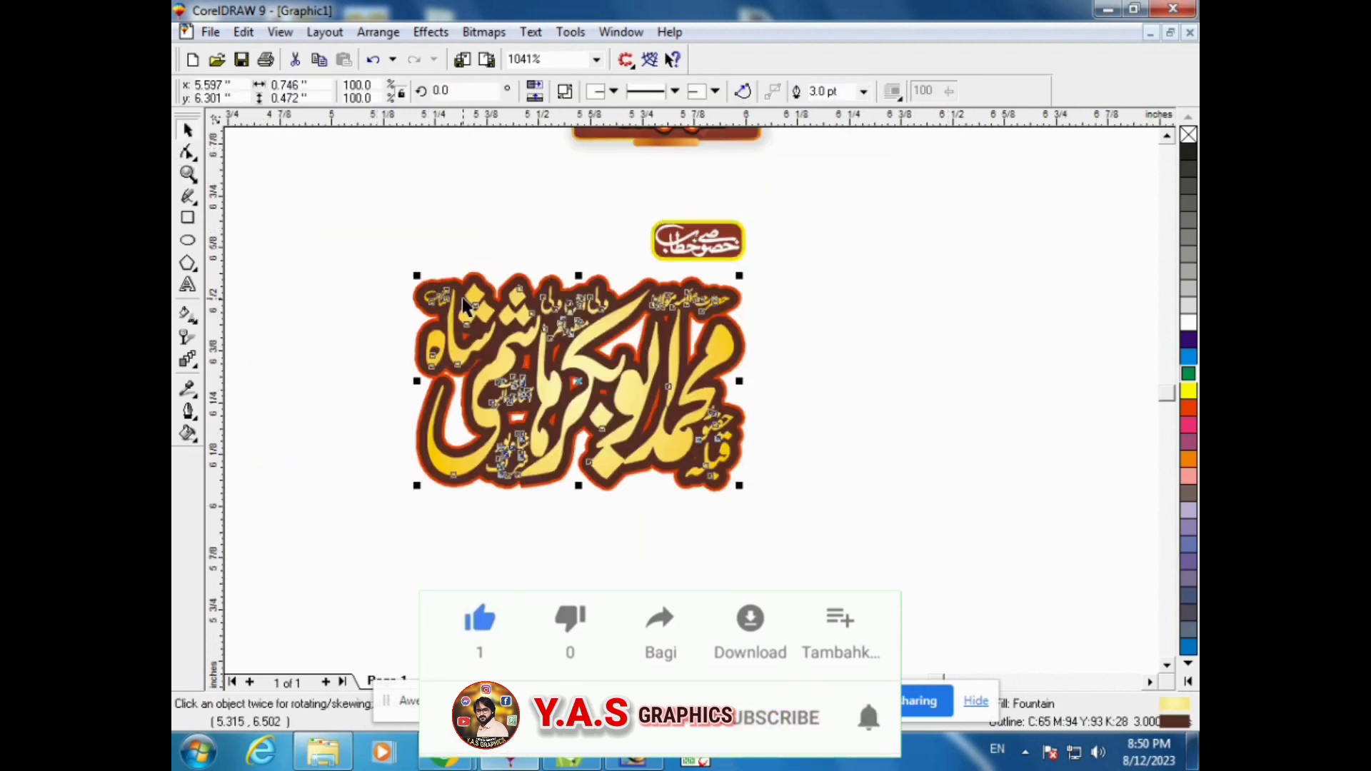
click(1187, 322)
click(961, 337)
scroll(1000, 350, down, 1)
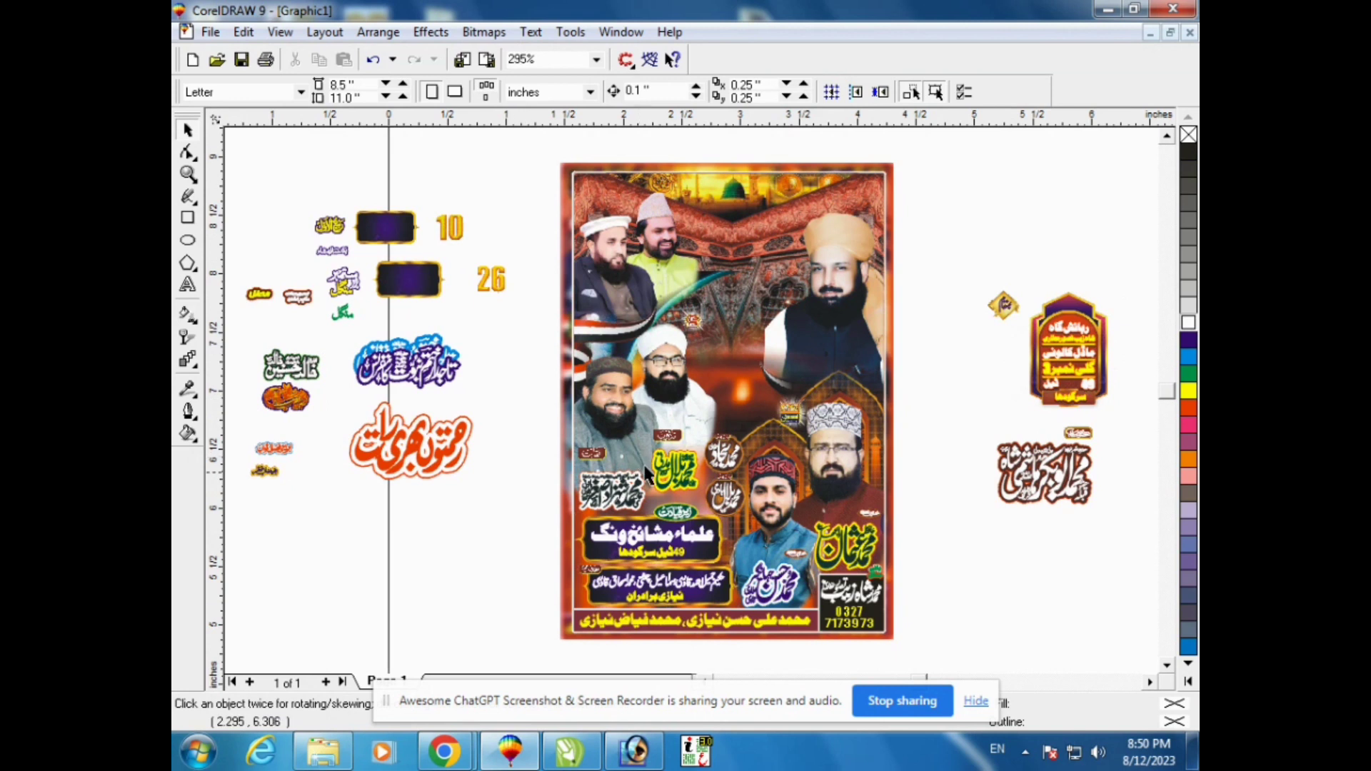
Step: Move the green-on-yellow and the black-on-white name titles off the poster to the blank area on its right, and examine them up close
drag(671, 446, 964, 399)
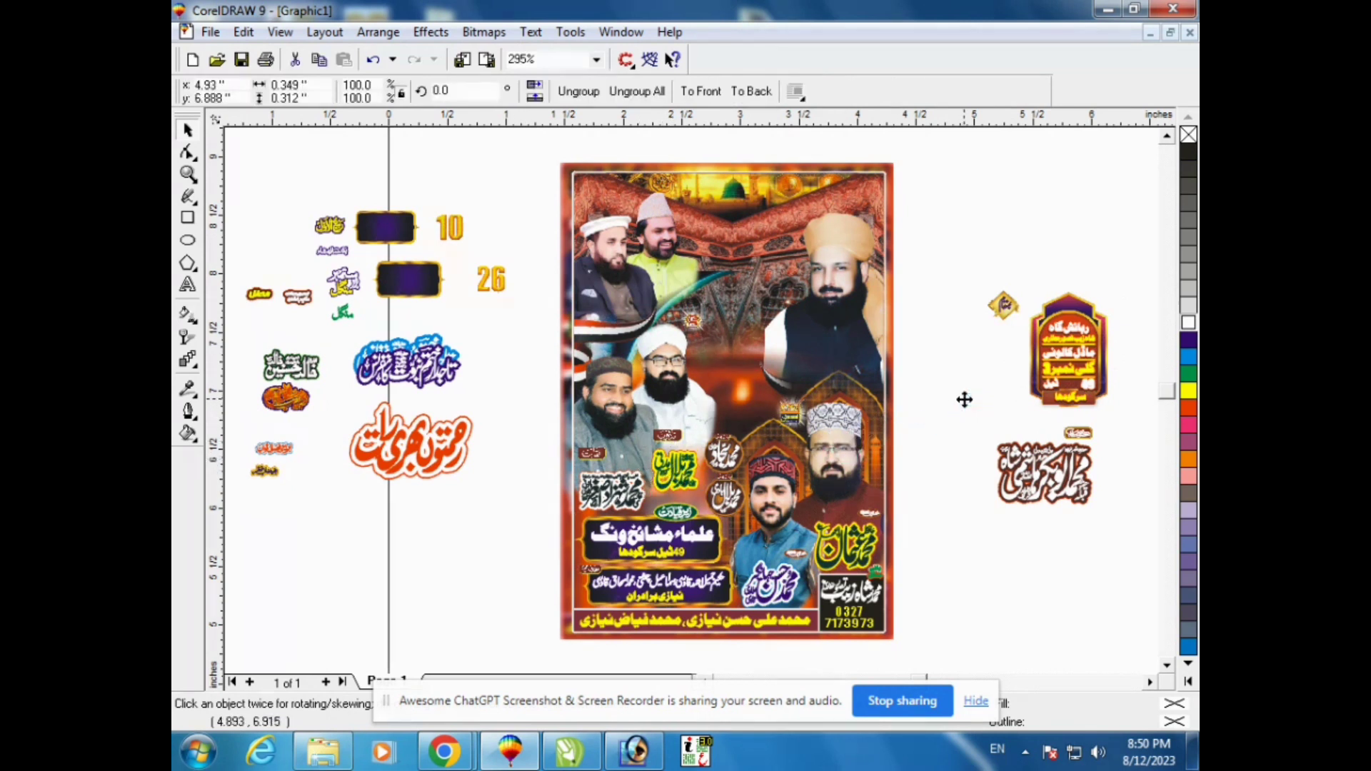
drag(603, 492, 936, 459)
click(186, 174)
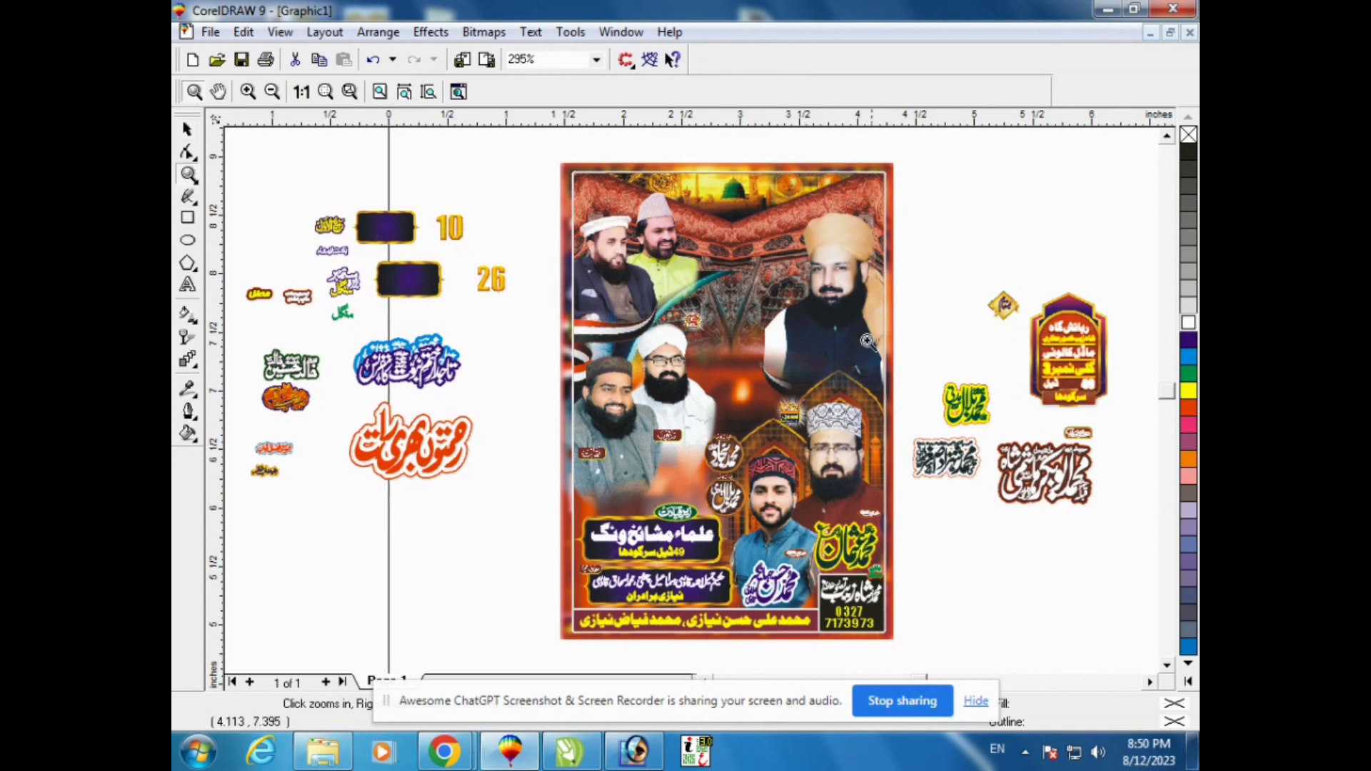
drag(898, 382, 1068, 504)
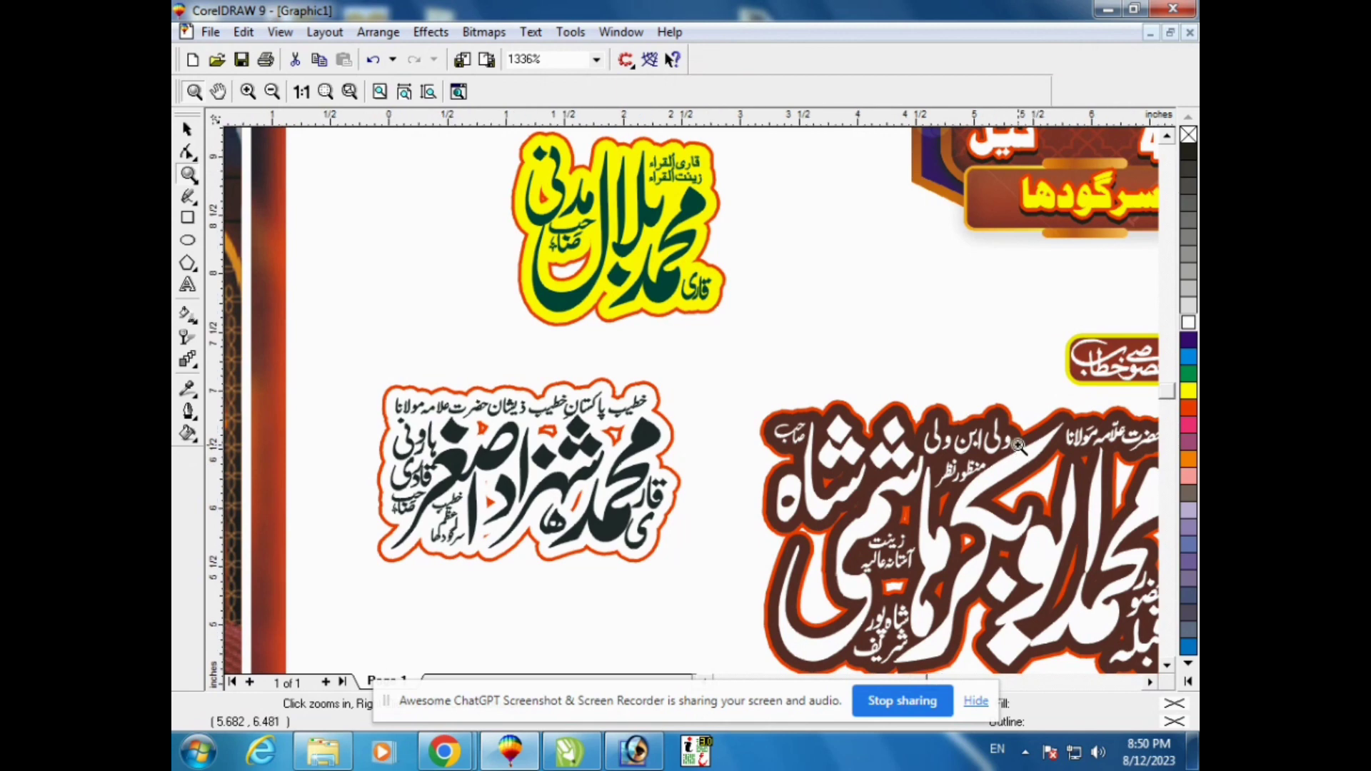
right_click(1048, 400)
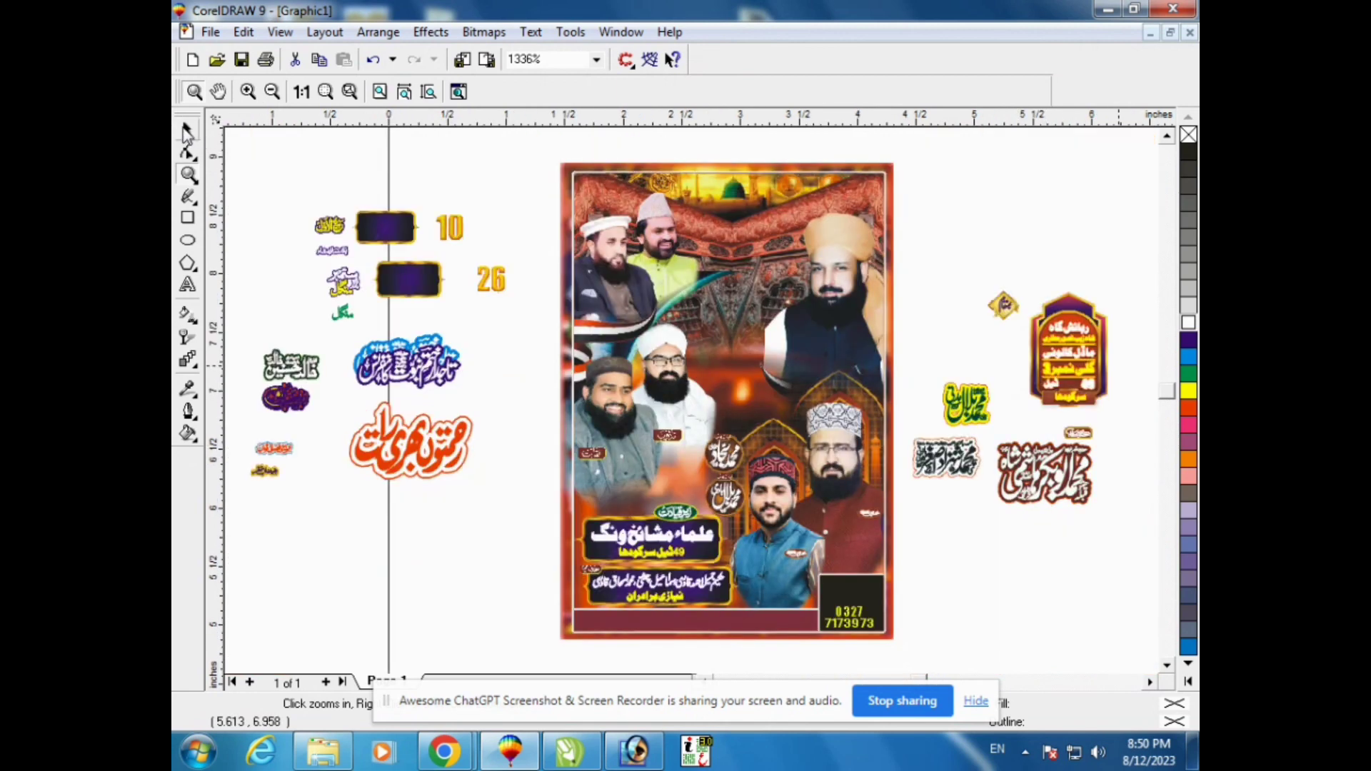
Step: Move the blue-outlined purple title and the green-on-yellow title from the poster's lower right to the blank area beside it
click(187, 129)
drag(783, 593, 991, 561)
drag(905, 548, 1140, 548)
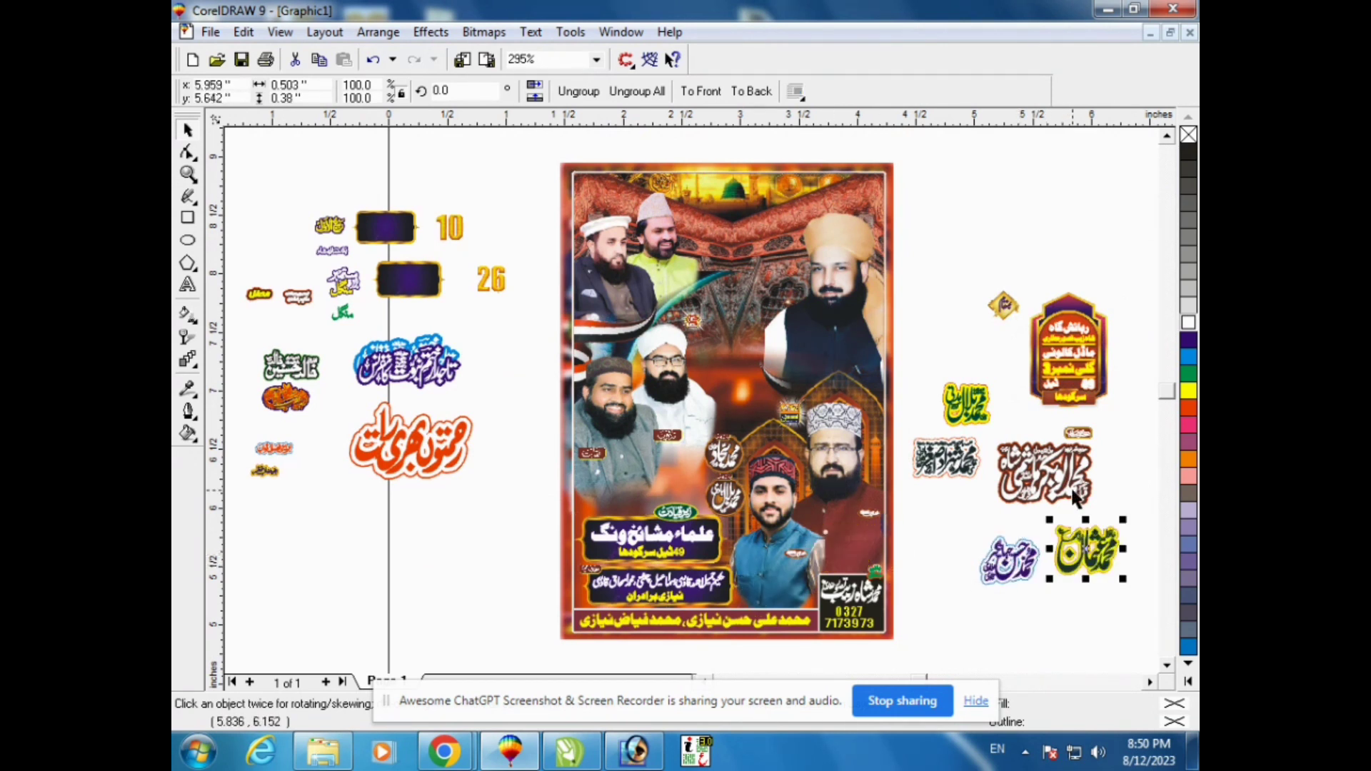
Step: Recolour the lettering of the yellow-backed title black and of the blue-outlined title red
click(187, 173)
drag(936, 501, 1171, 634)
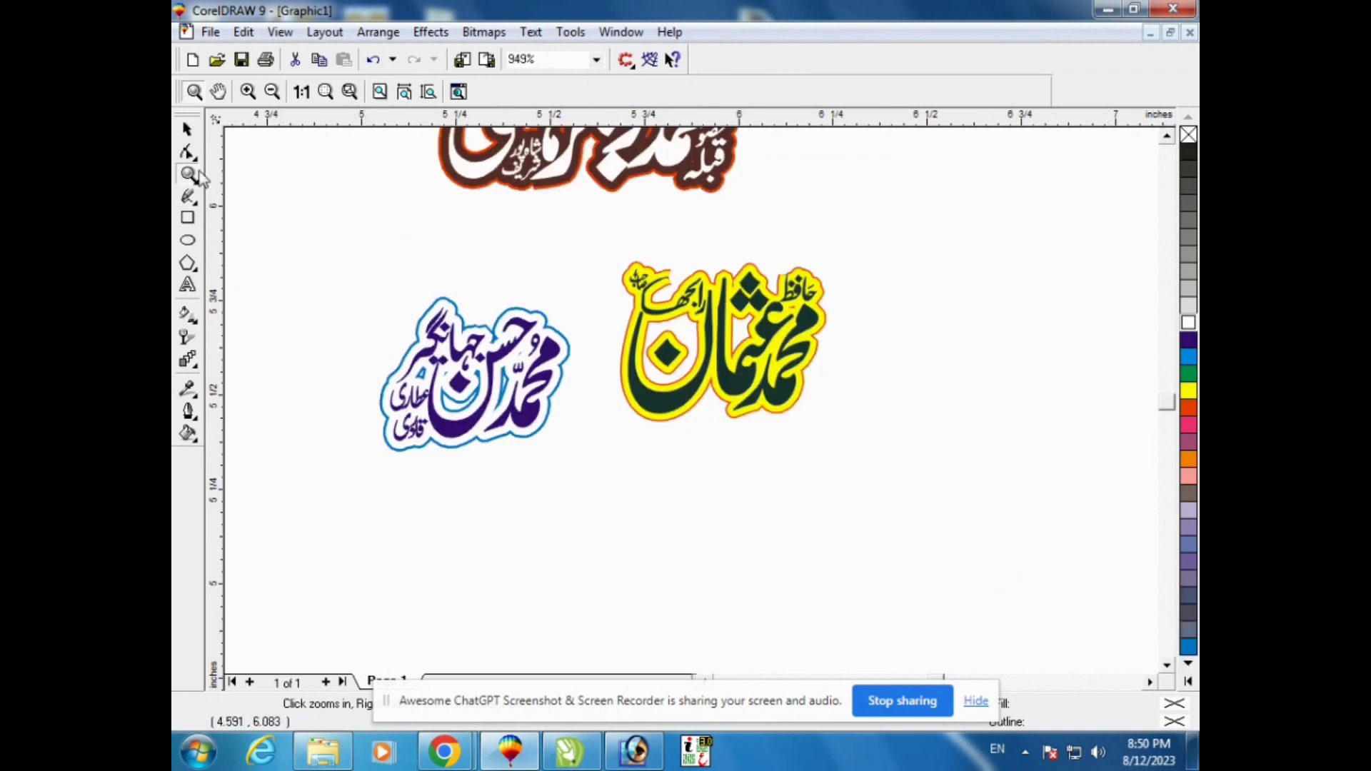
click(189, 130)
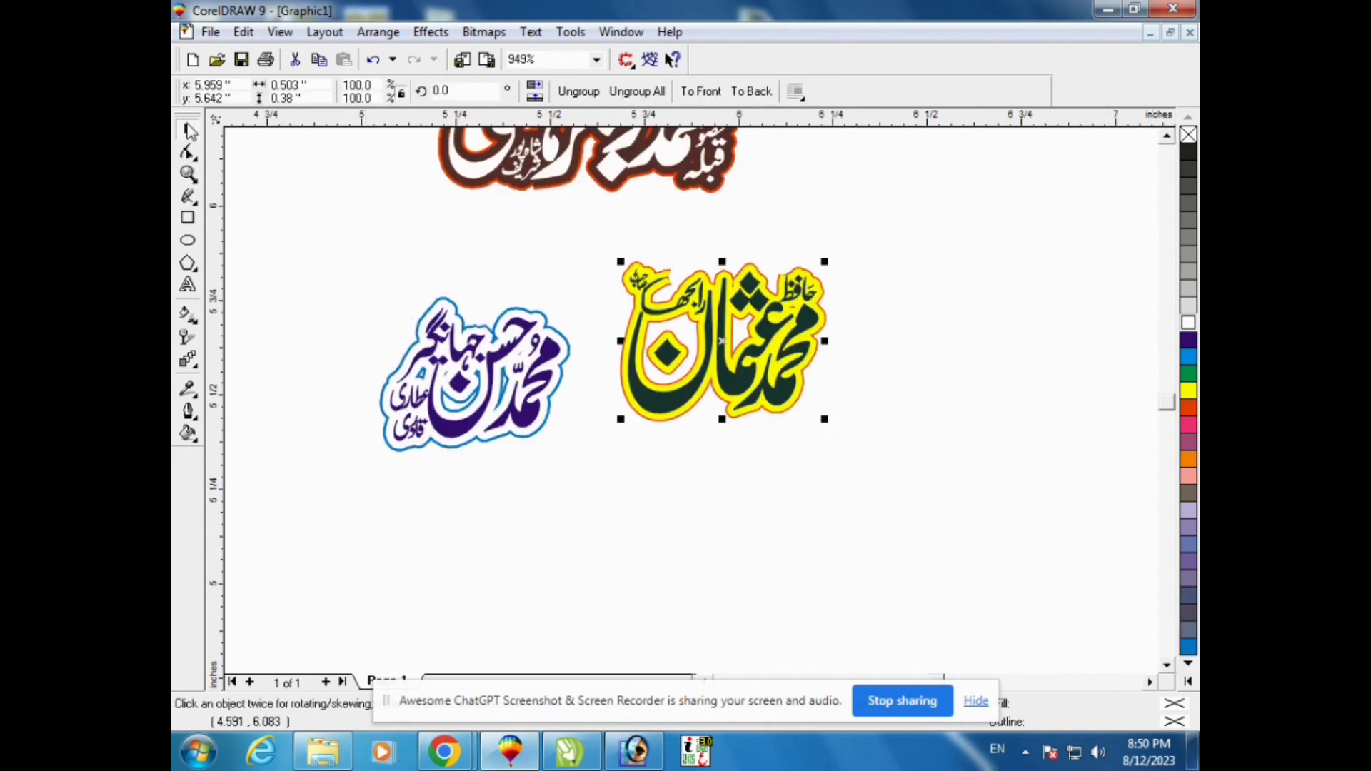
click(1188, 151)
click(522, 420)
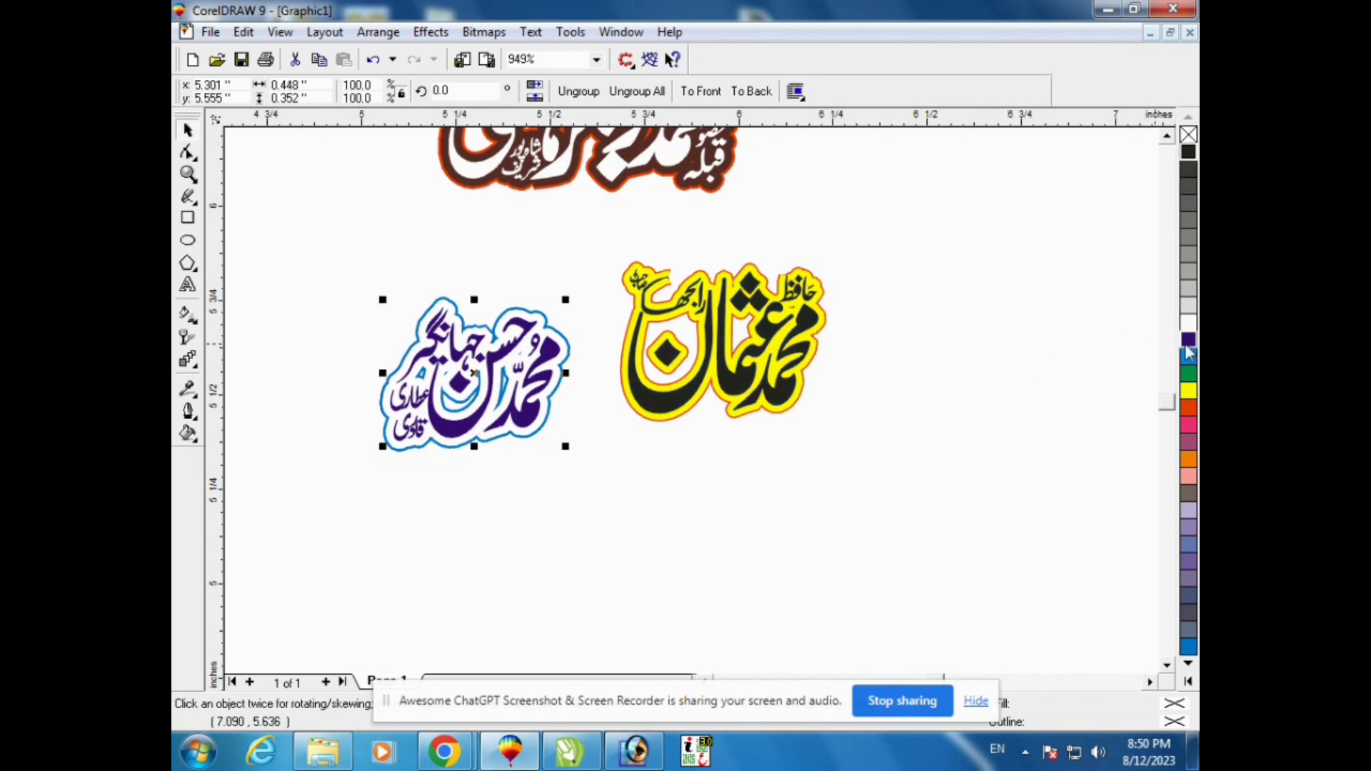
click(1189, 407)
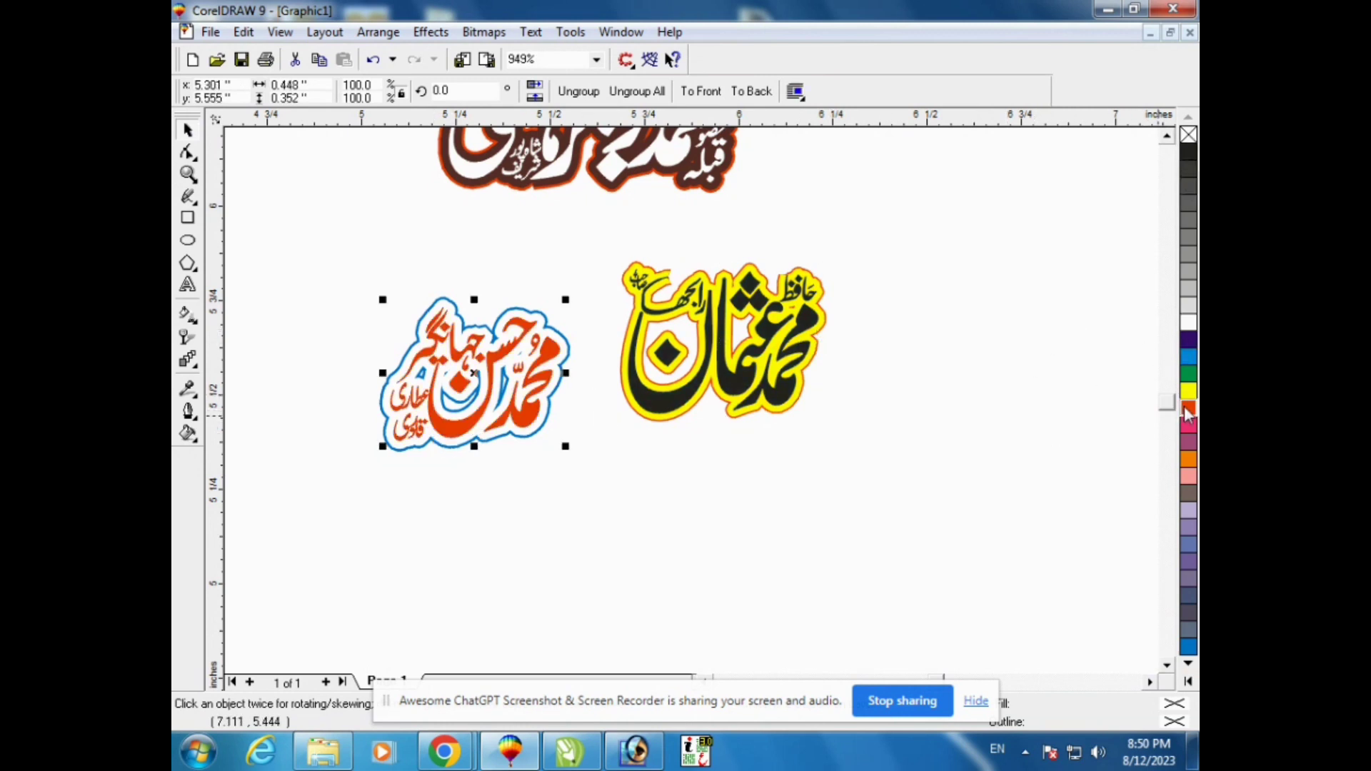
click(1033, 484)
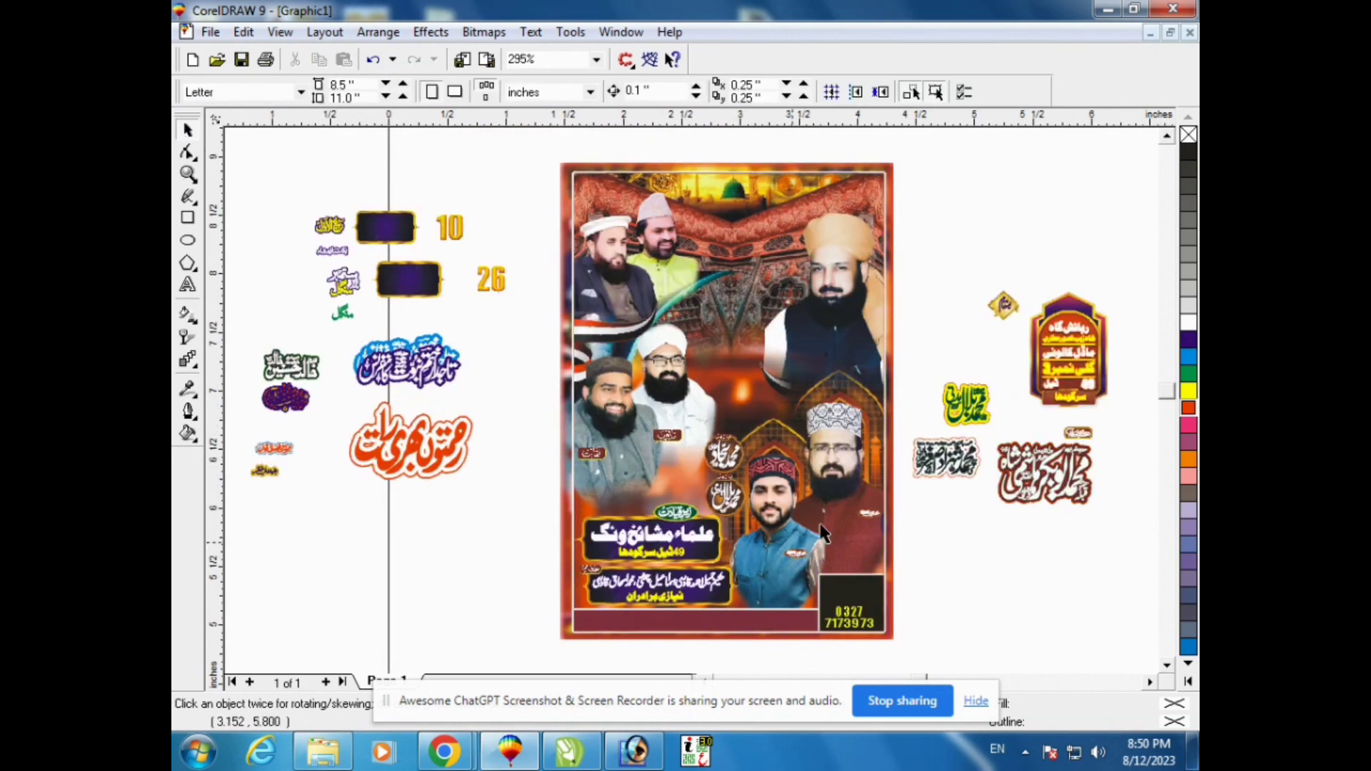
Step: Move both purple banners, the green زیرِ قیادت label and the small maroon label off the poster to the blank area on its left
drag(675, 539, 404, 545)
drag(621, 571, 414, 609)
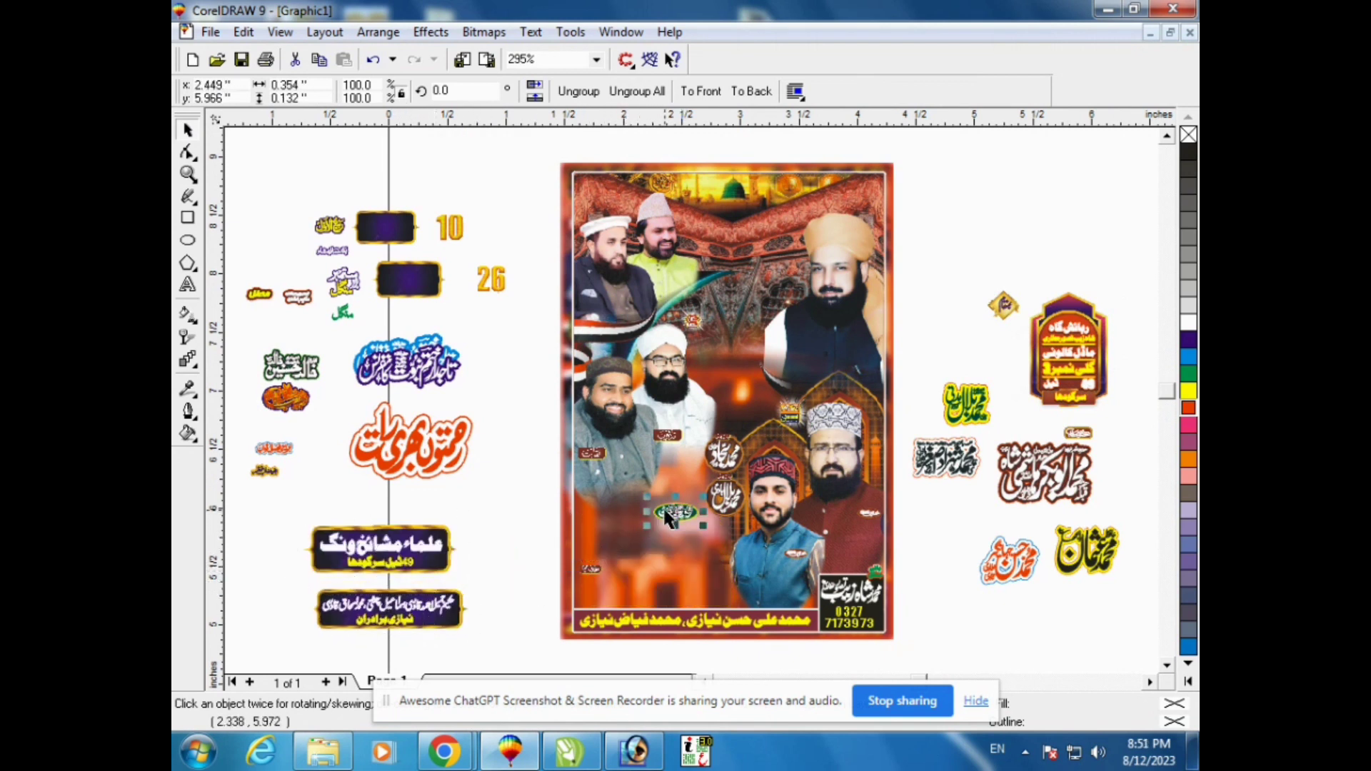
drag(662, 507, 429, 513)
drag(592, 569, 481, 582)
Step: Try to ungroup the علماء مشائخ ونگ banner and pull its background pieces away from the text, and undo these changes
click(189, 174)
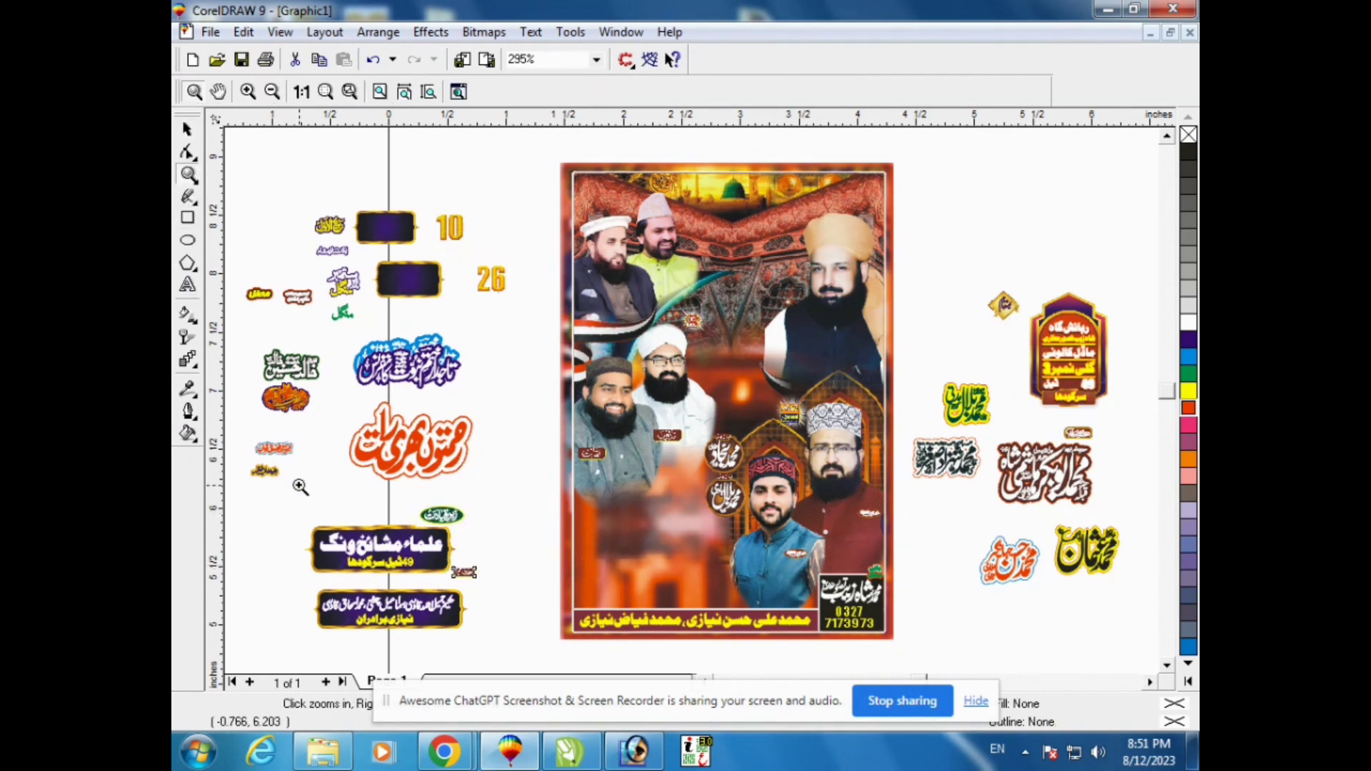
click(491, 626)
click(188, 130)
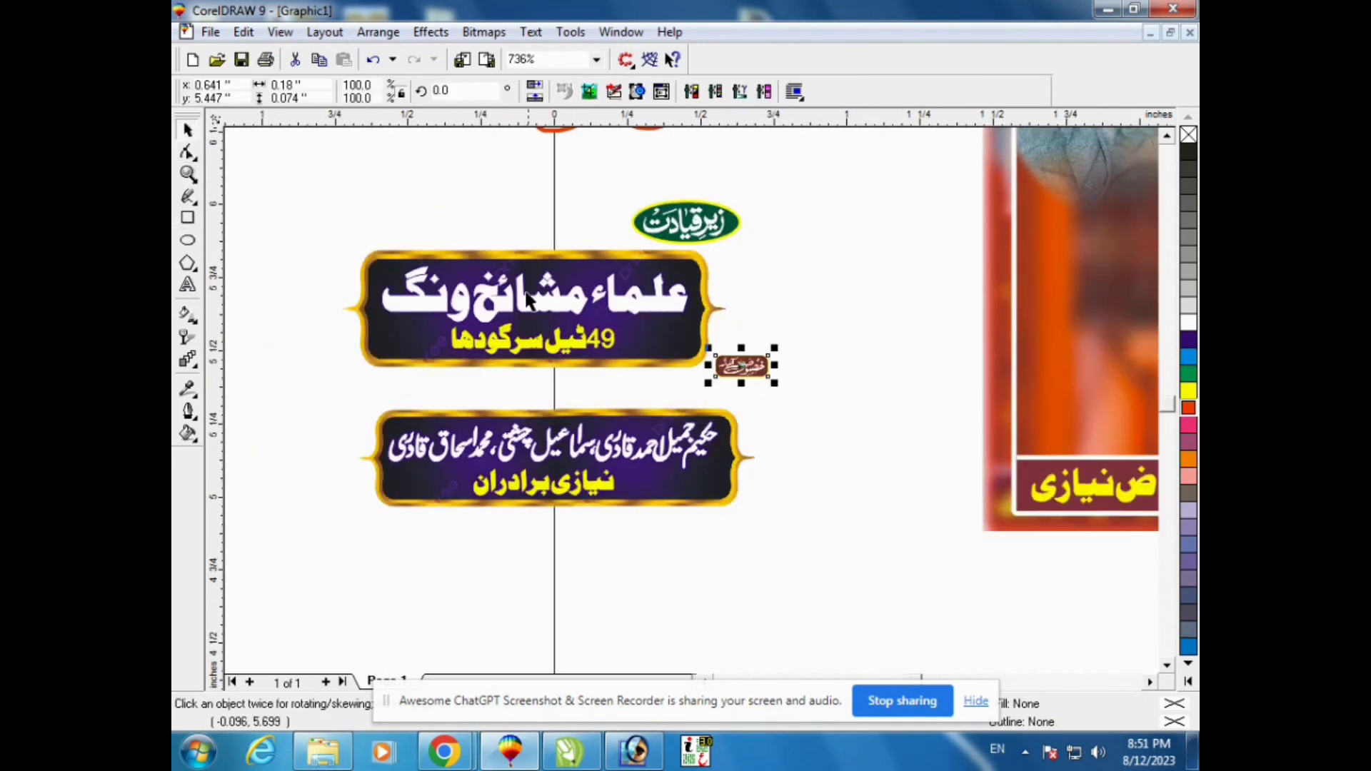
right_click(528, 300)
click(588, 330)
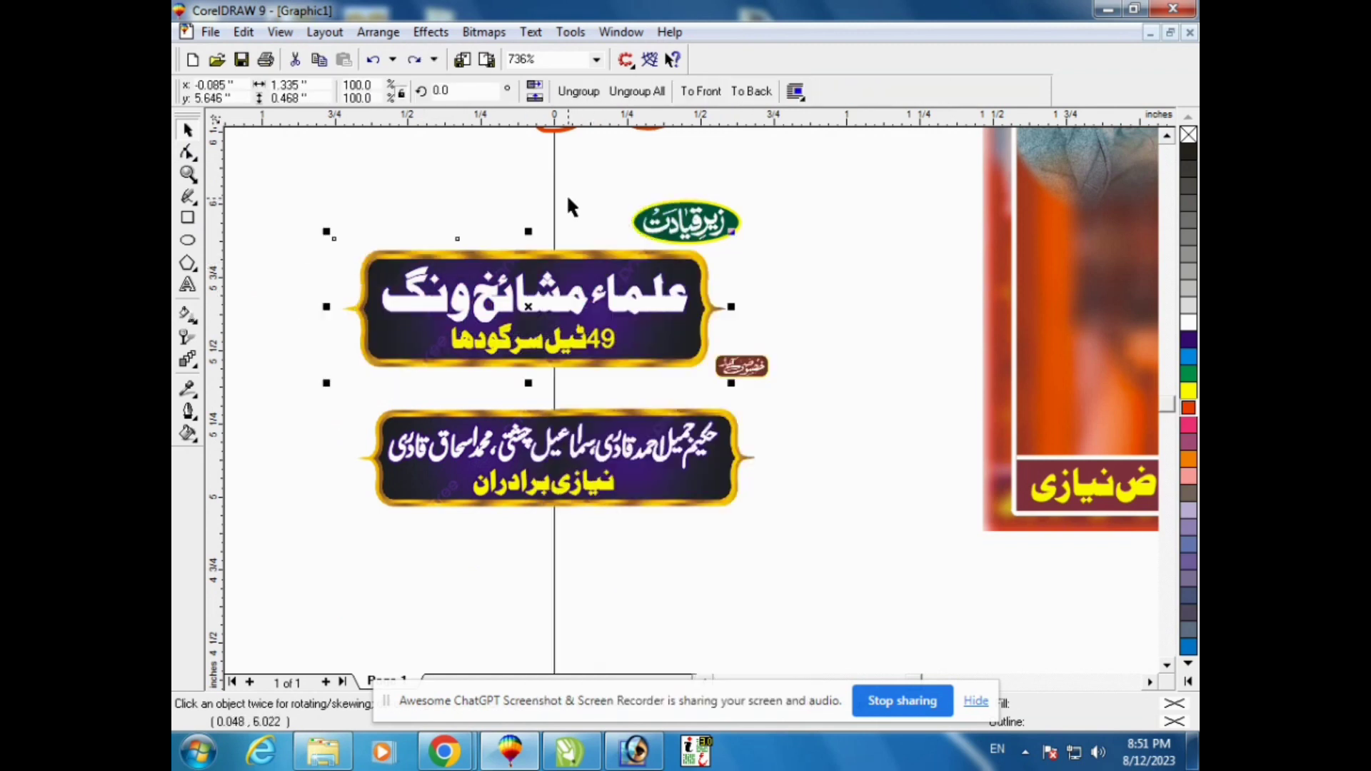
right_click(559, 251)
click(631, 288)
click(575, 197)
drag(597, 248, 557, 173)
drag(435, 261, 250, 193)
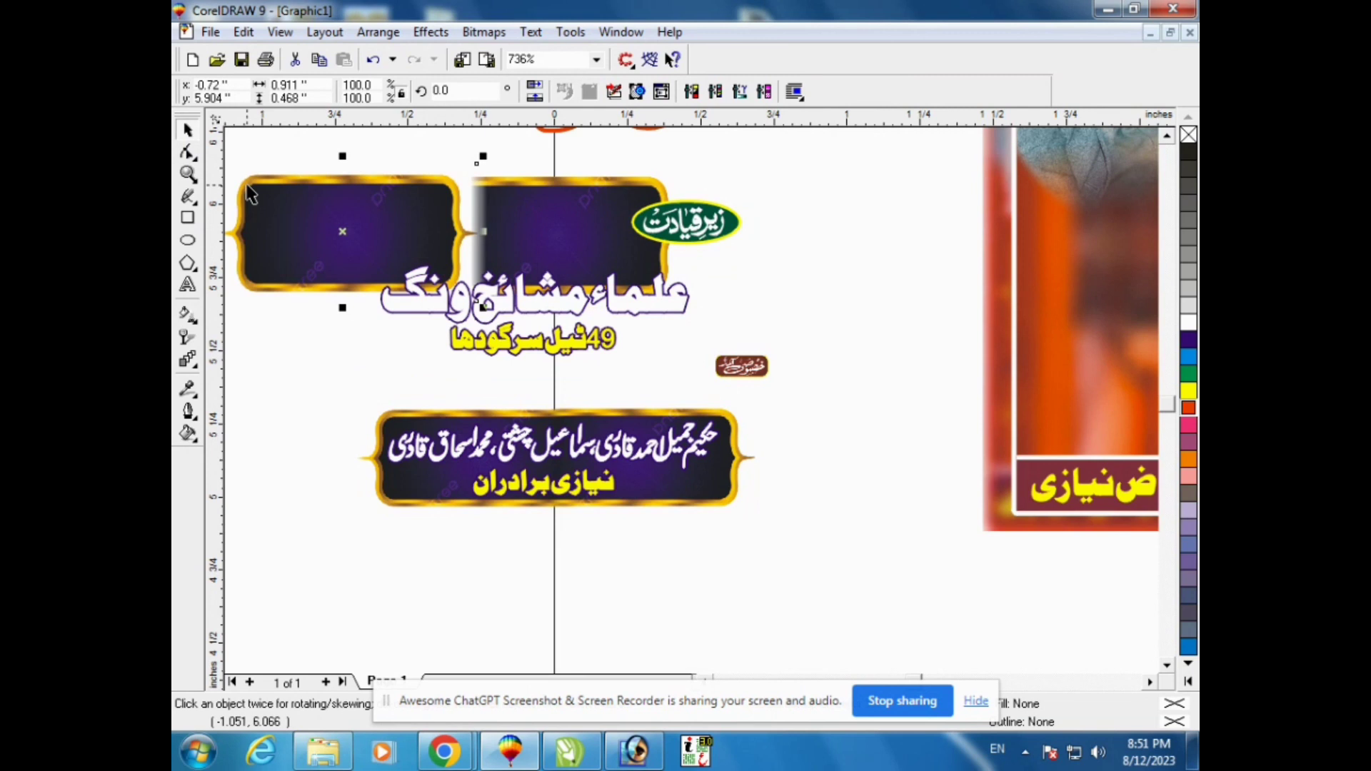
key(ctrl+z)
key(ctrl+z)
key(ctrl+z)
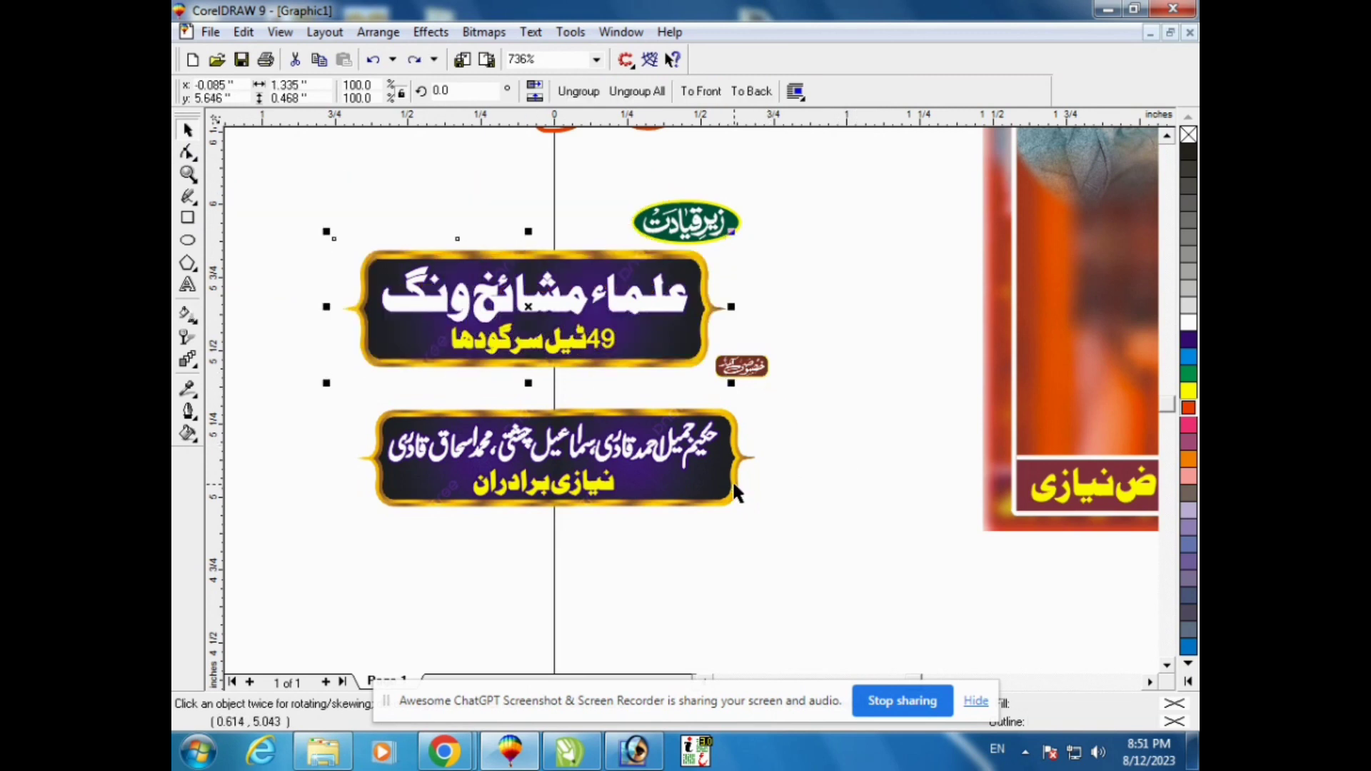
Step: Shift the lower purple banner slightly left, and move both round brown name badges off the poster to the blank area at its upper right
drag(620, 445, 587, 441)
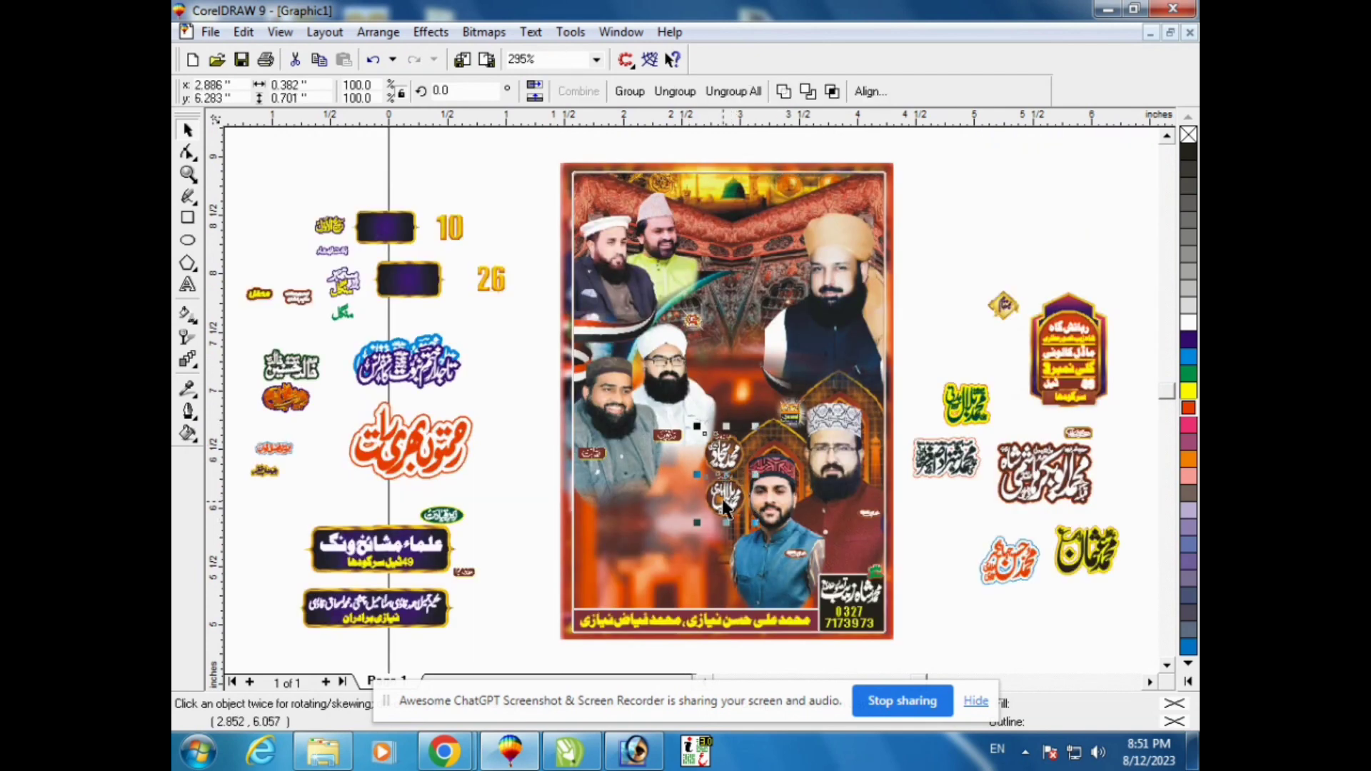
drag(971, 280, 955, 259)
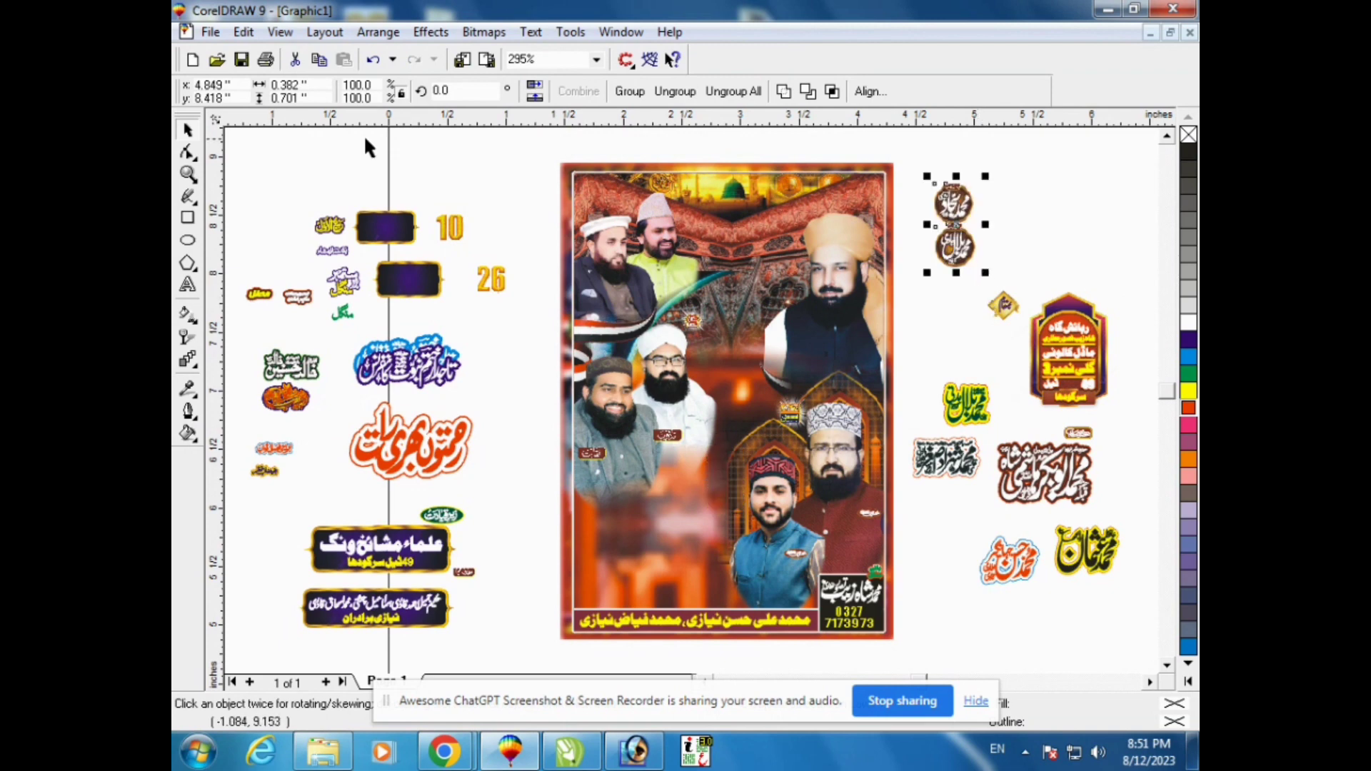
Step: Recolour the white name lettering on both round brown badges yellow
click(188, 175)
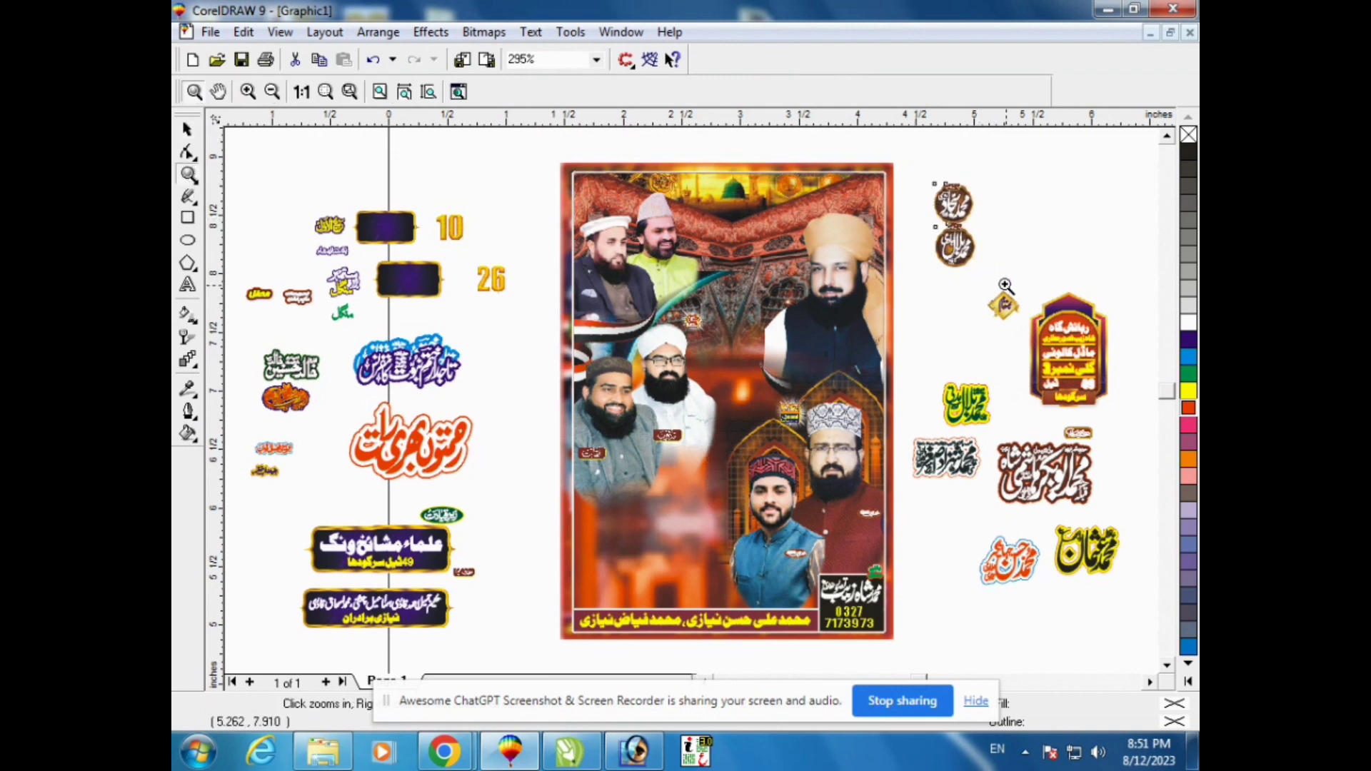
drag(912, 173, 1005, 286)
click(187, 130)
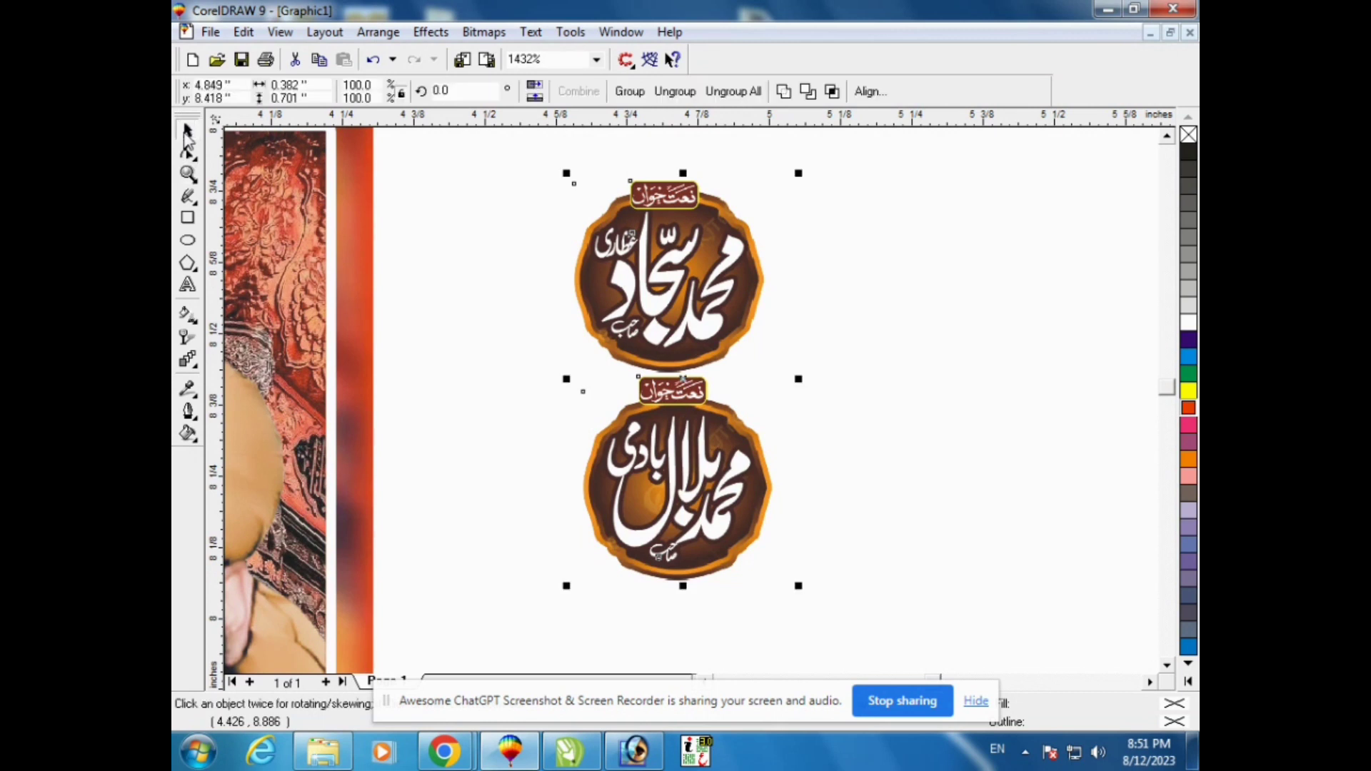
click(774, 266)
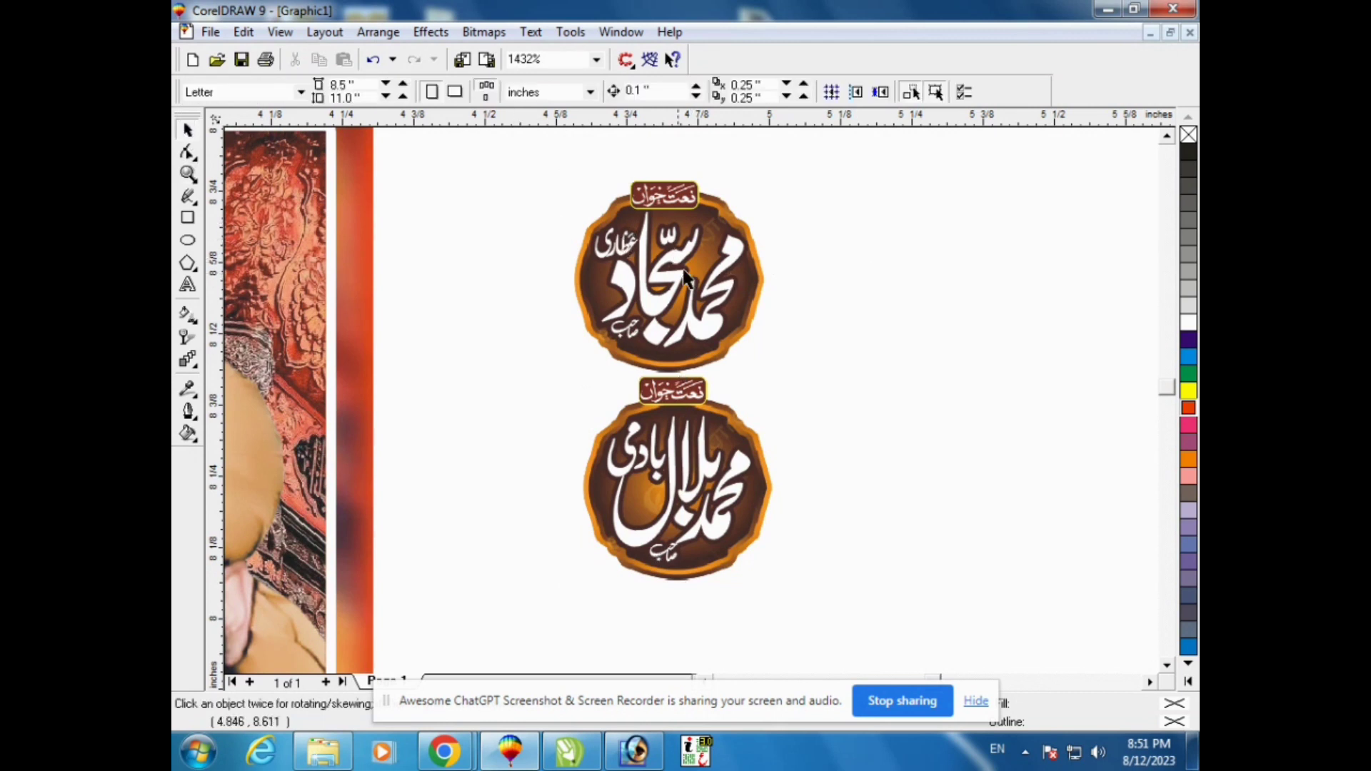
click(1186, 394)
click(727, 467)
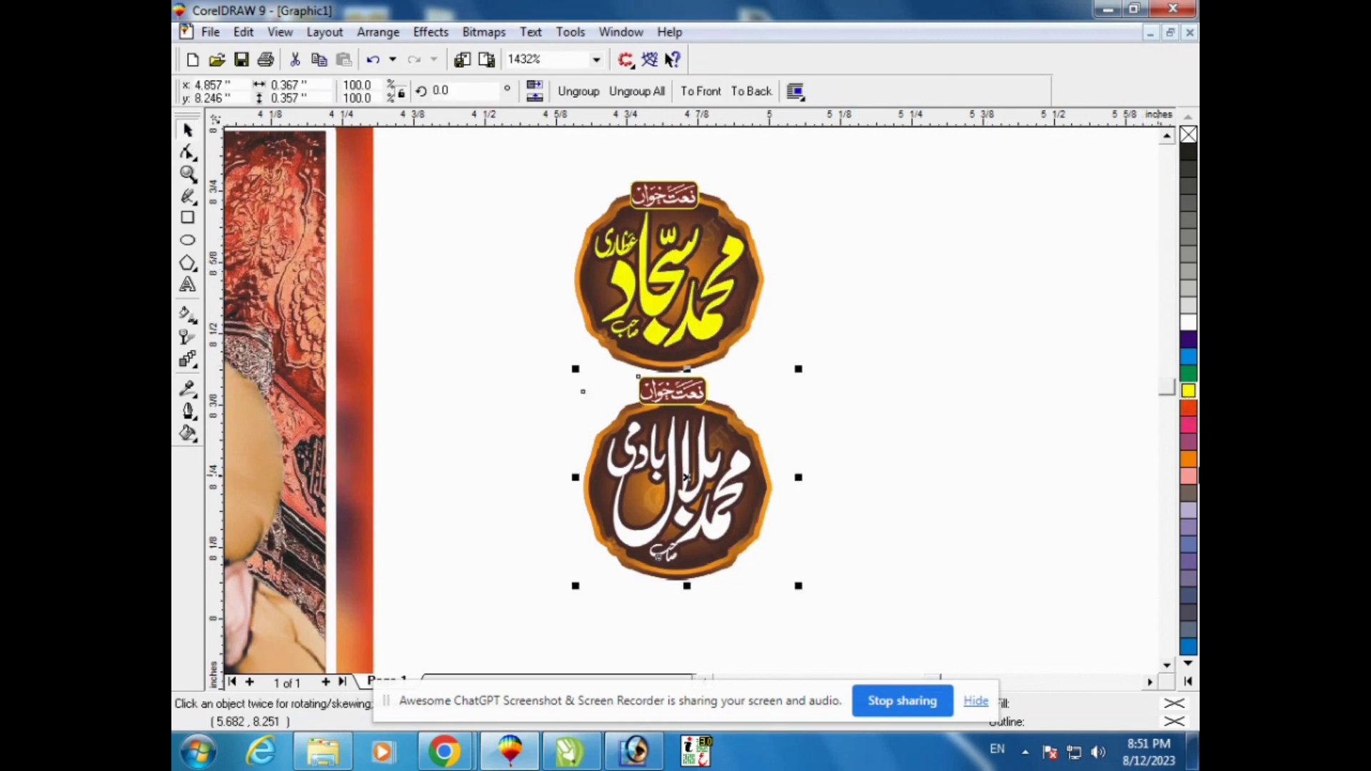
click(1188, 391)
click(1048, 393)
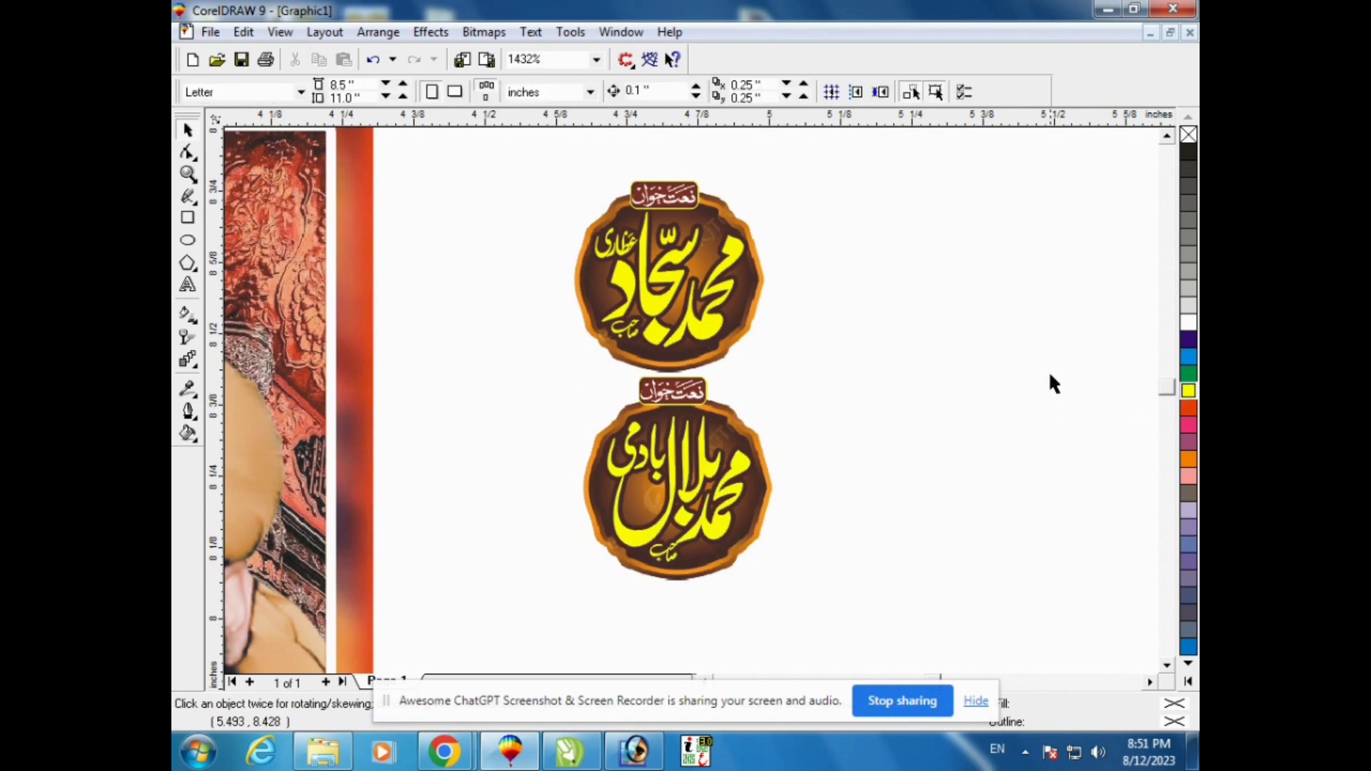
key(F4)
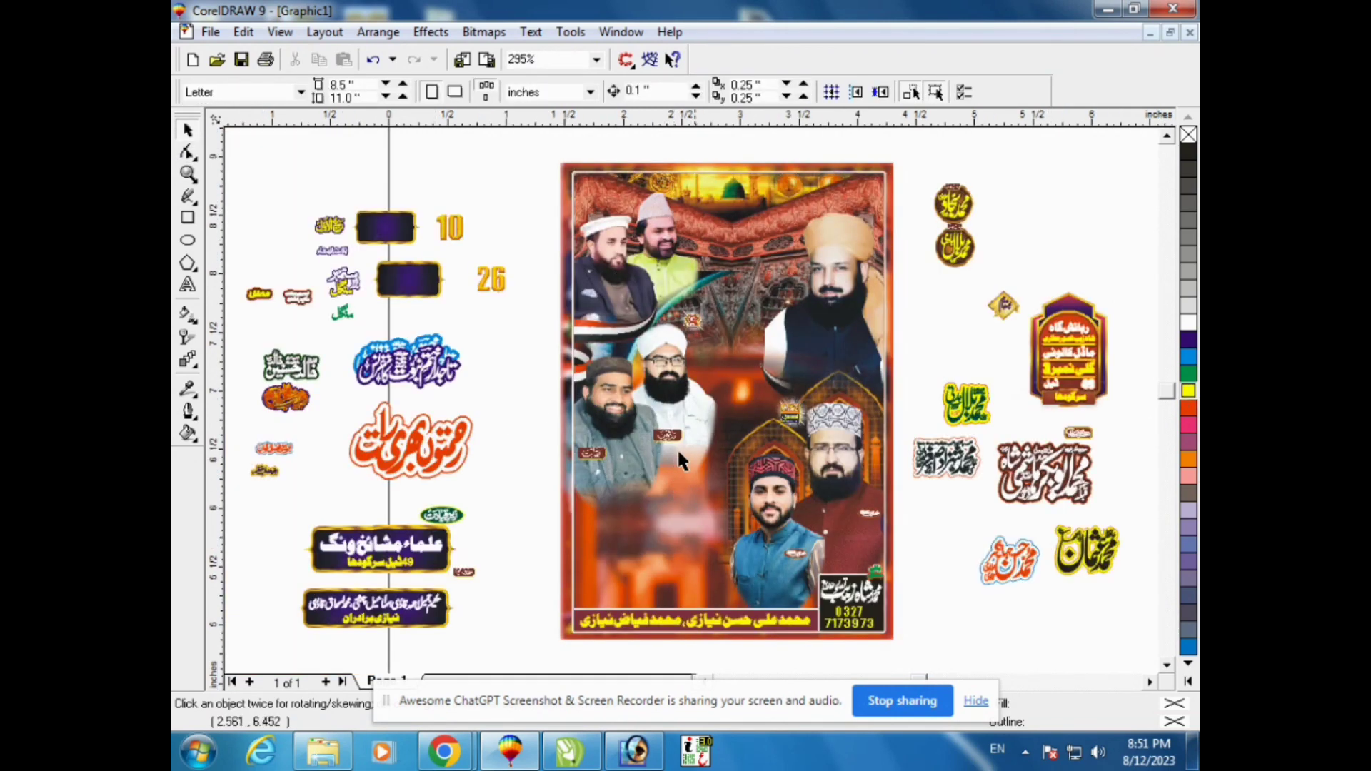
Step: Extract the poster's clipped pictures and background from their PowerClip frame
click(784, 414)
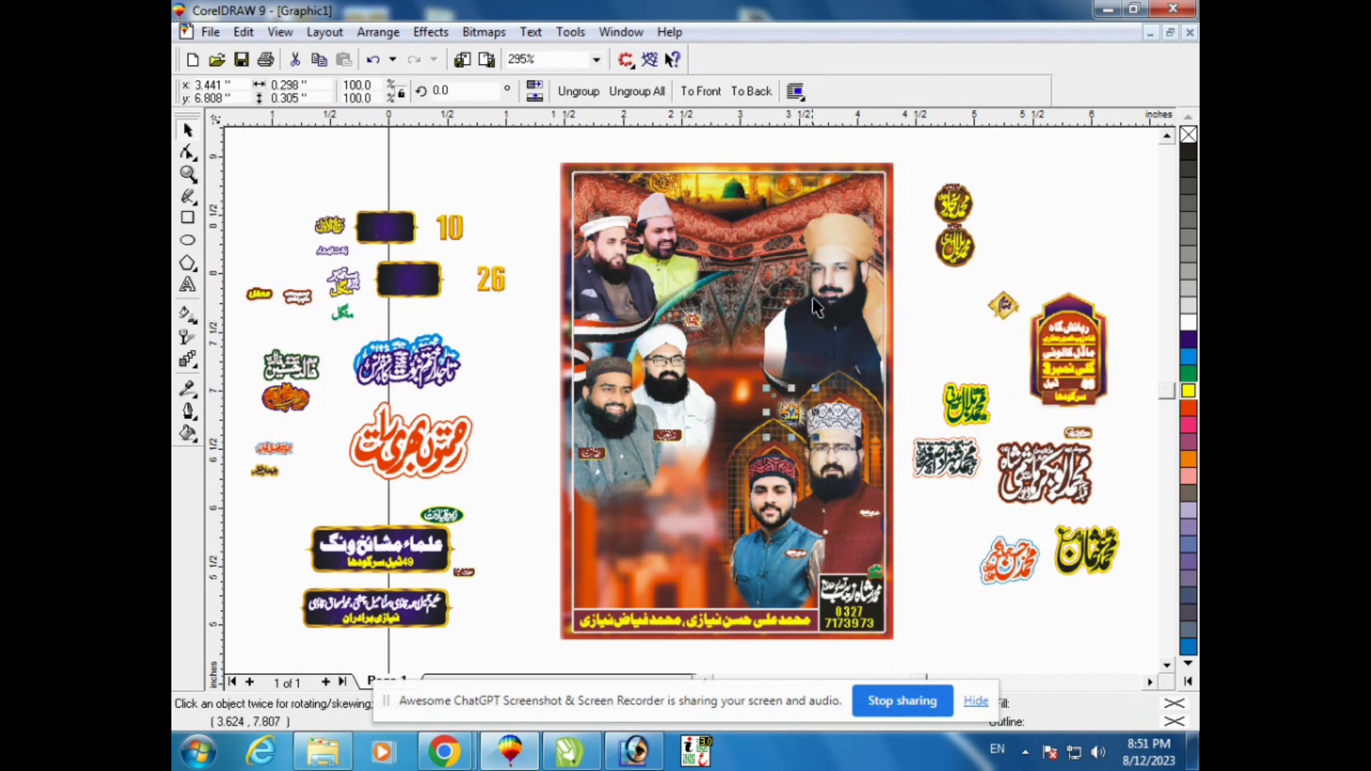
right_click(826, 251)
click(875, 256)
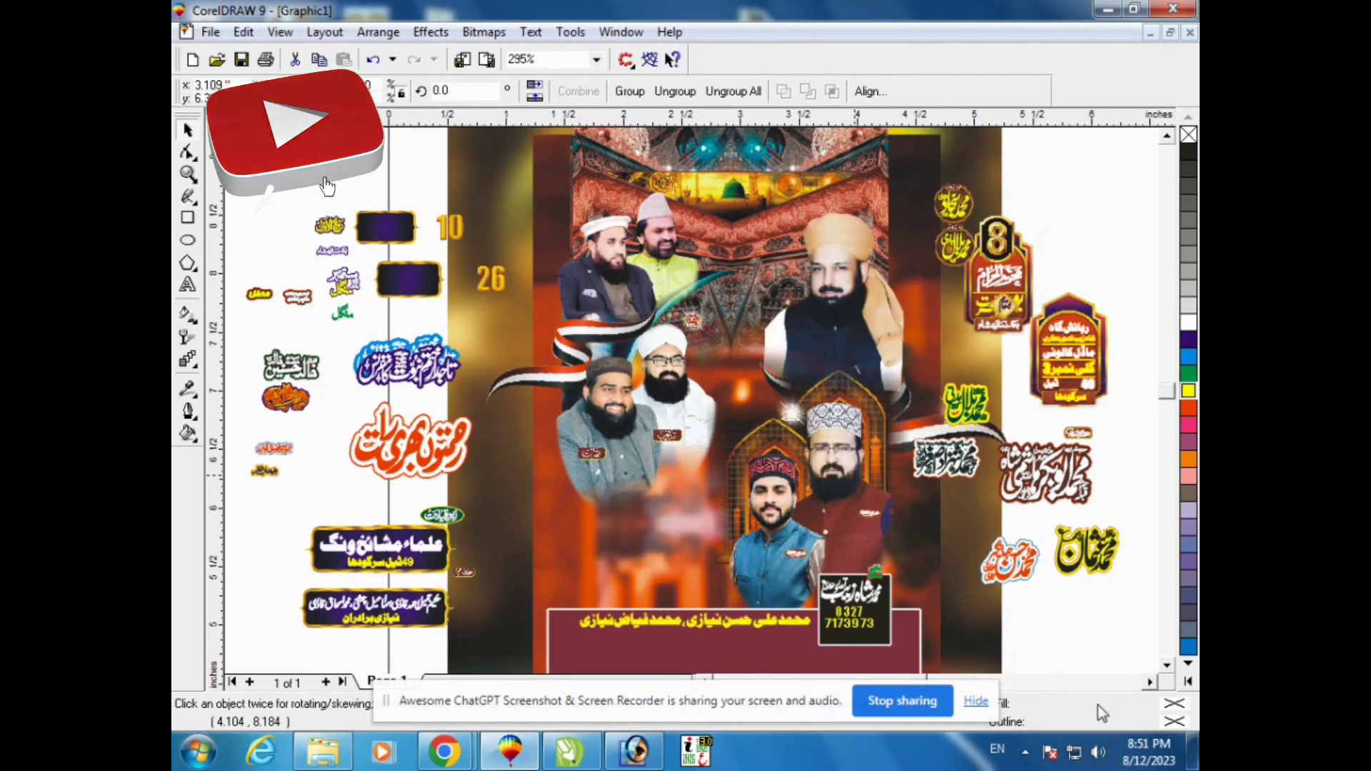
click(1150, 682)
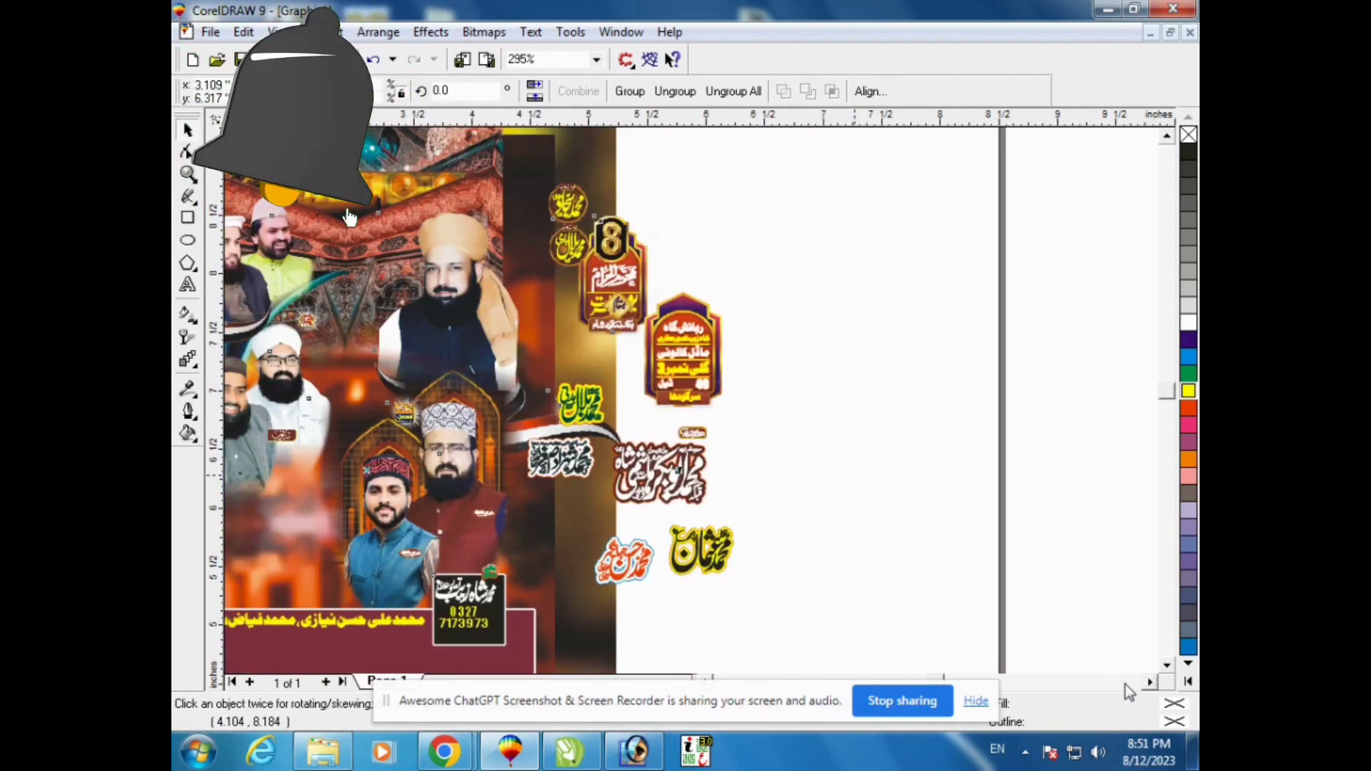
Step: Move the two portraits in the lower arches and the large portrait above them to the blank area right of the poster
click(869, 559)
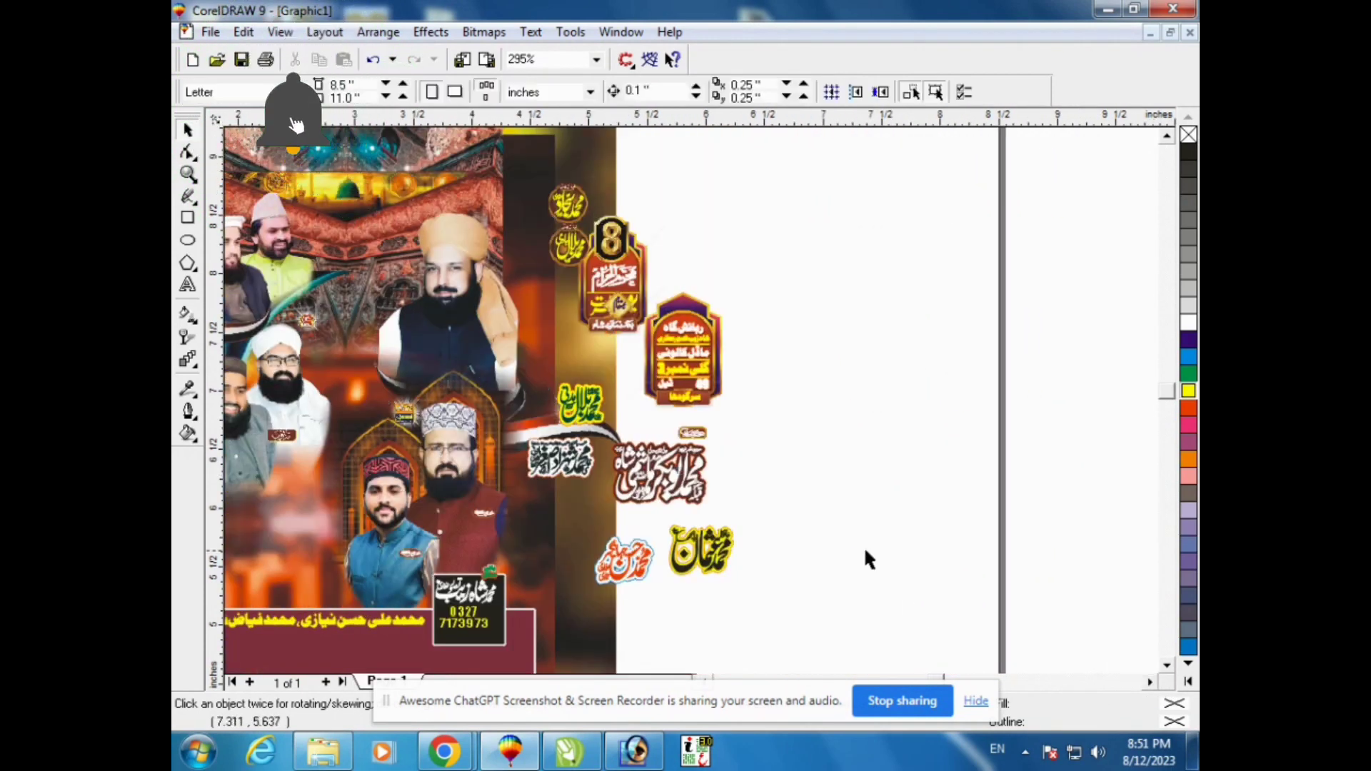
click(390, 527)
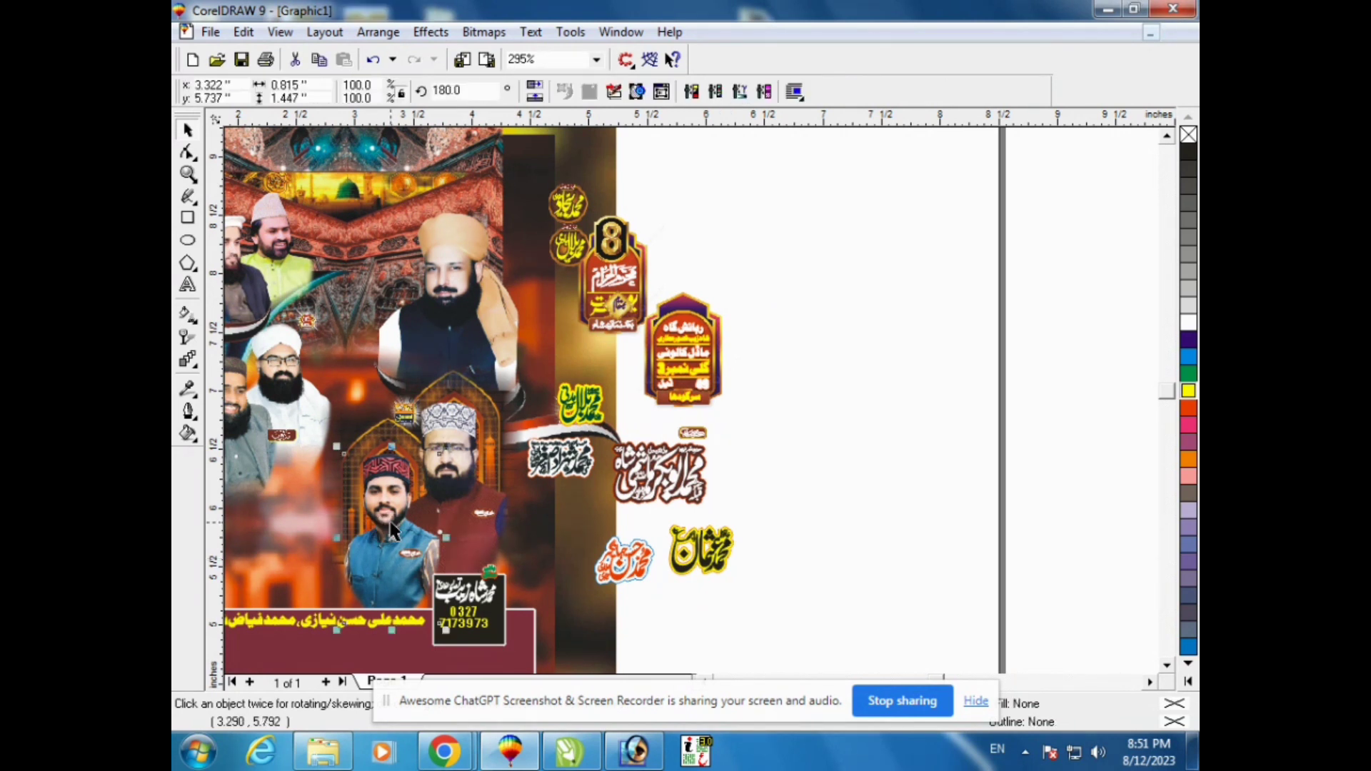
drag(391, 526, 826, 459)
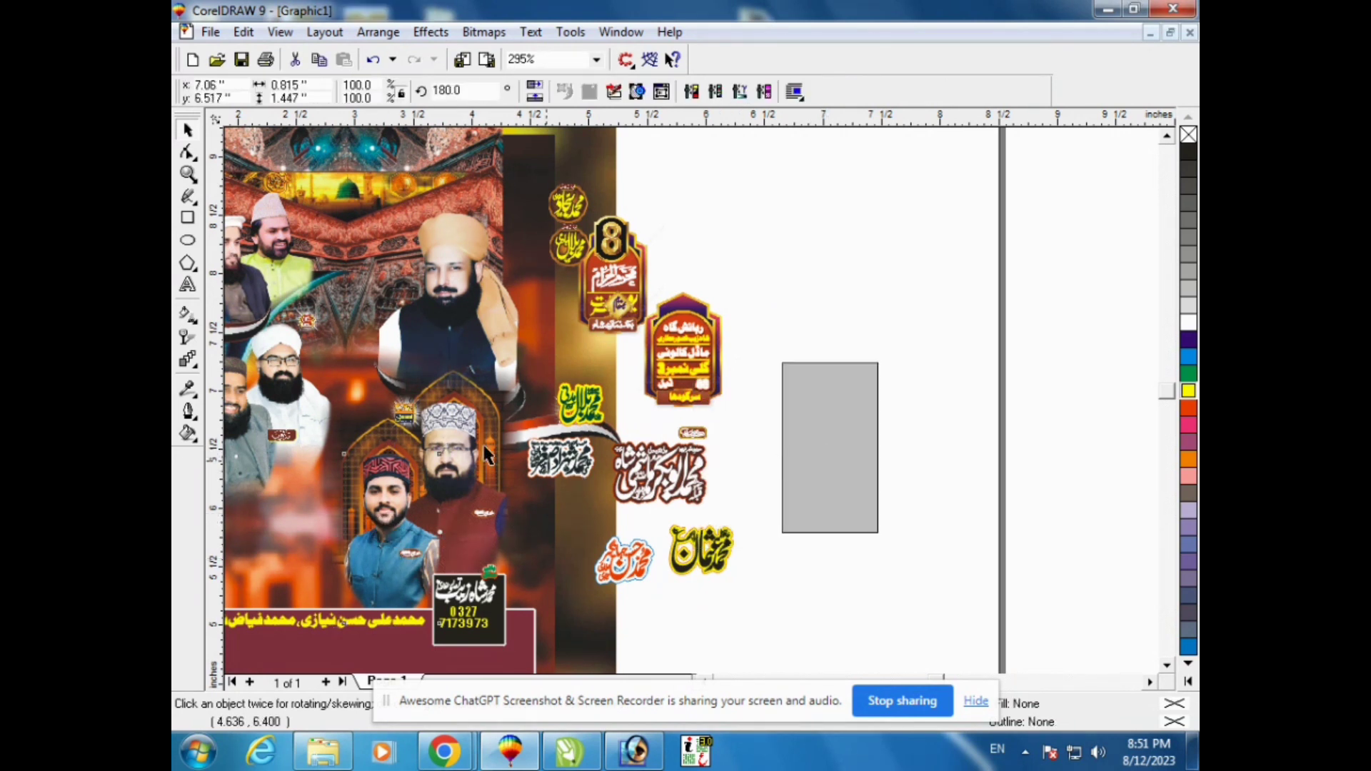
drag(441, 476, 919, 429)
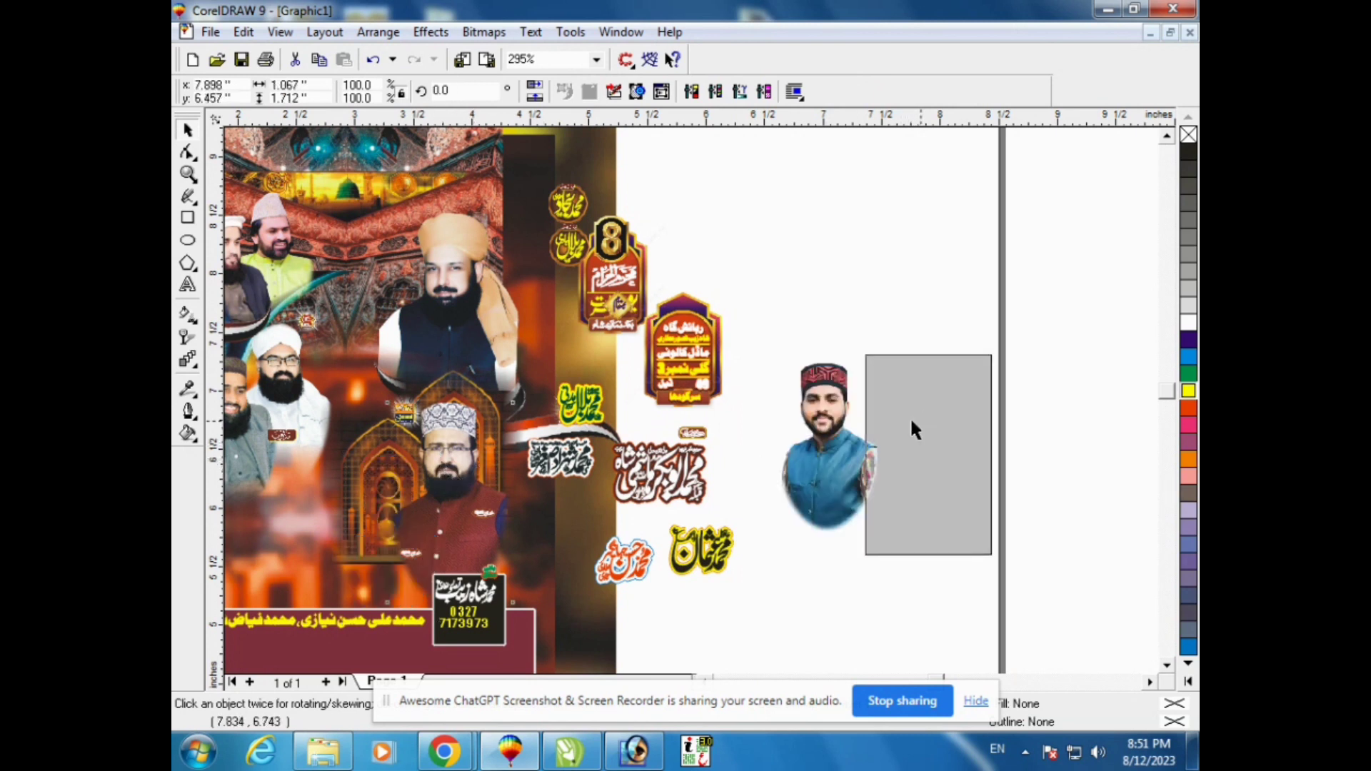
drag(966, 486, 916, 456)
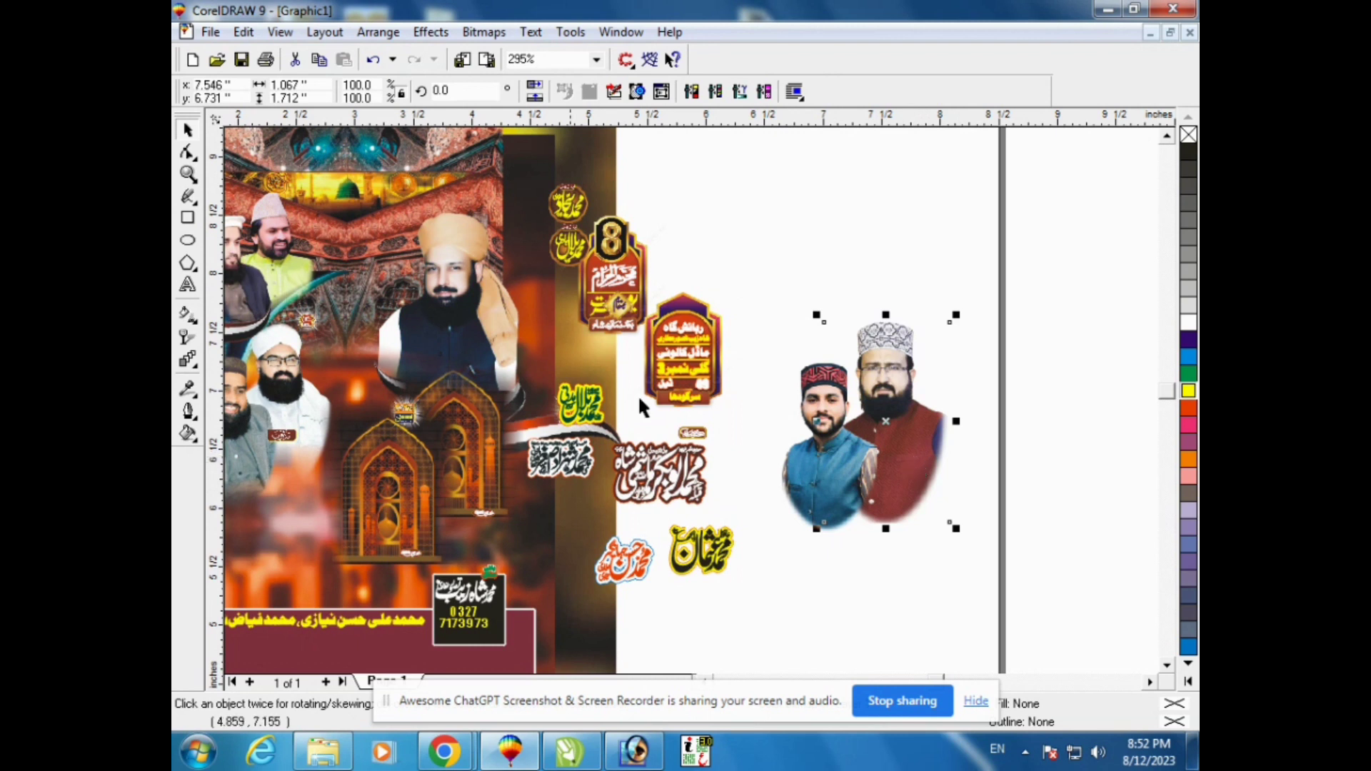
drag(437, 309, 981, 514)
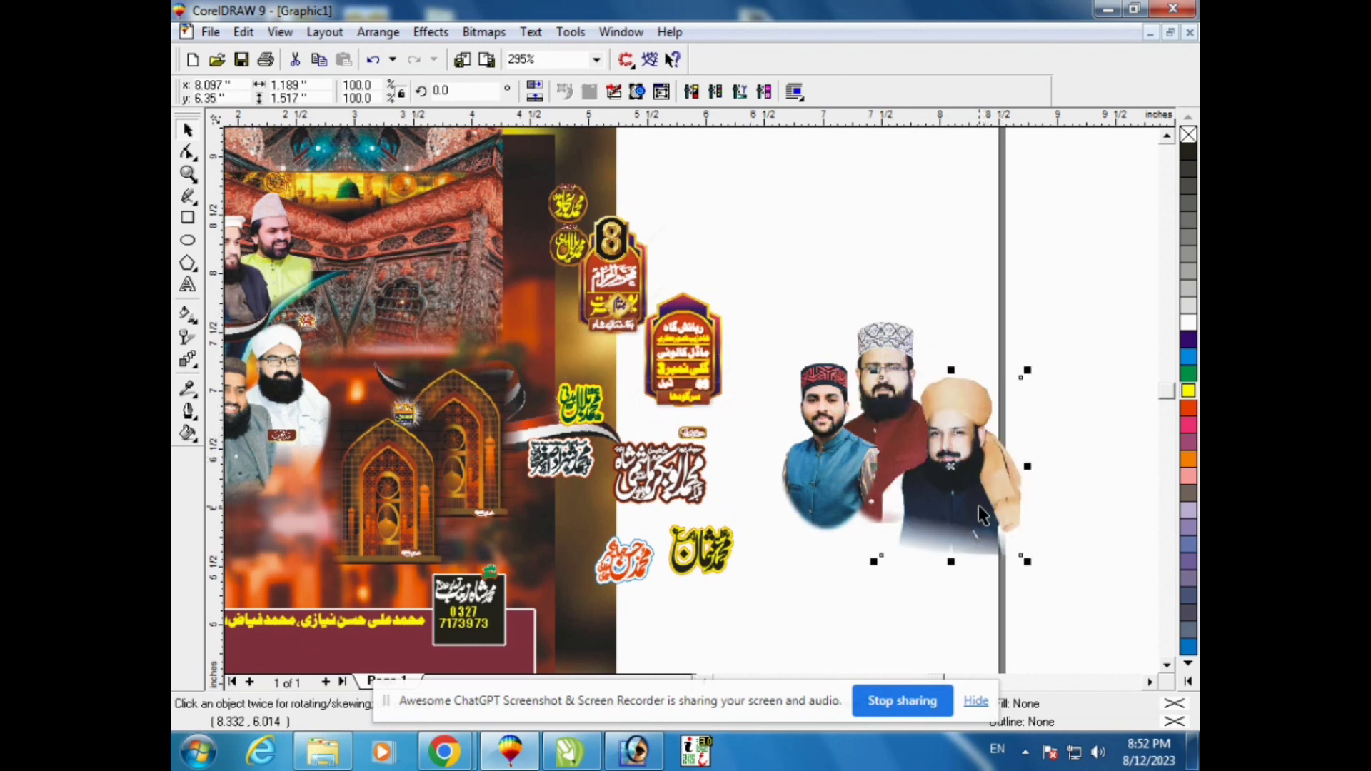
Step: Move the white-turbaned portrait and the grey-jacketed portrait off the poster, placing them above the other separated portraits
drag(289, 385, 821, 256)
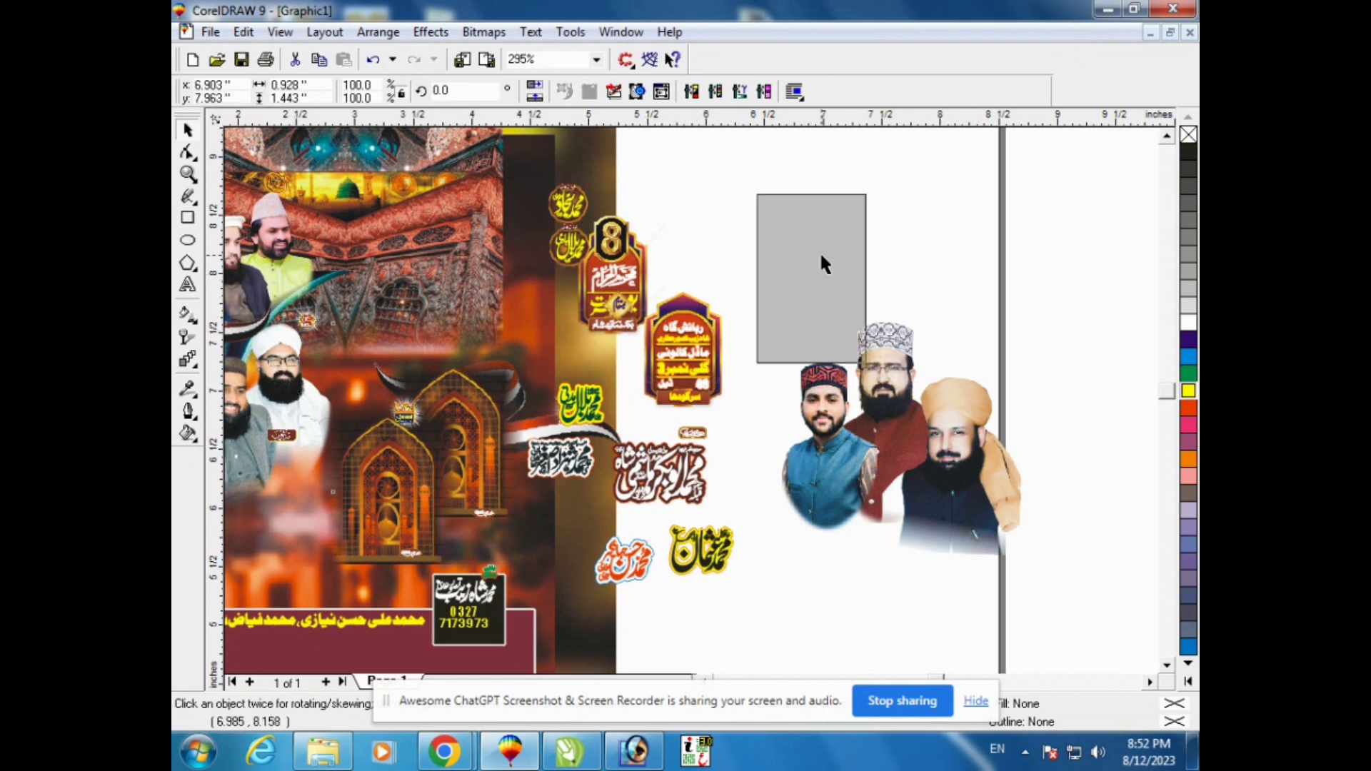
drag(248, 450, 931, 267)
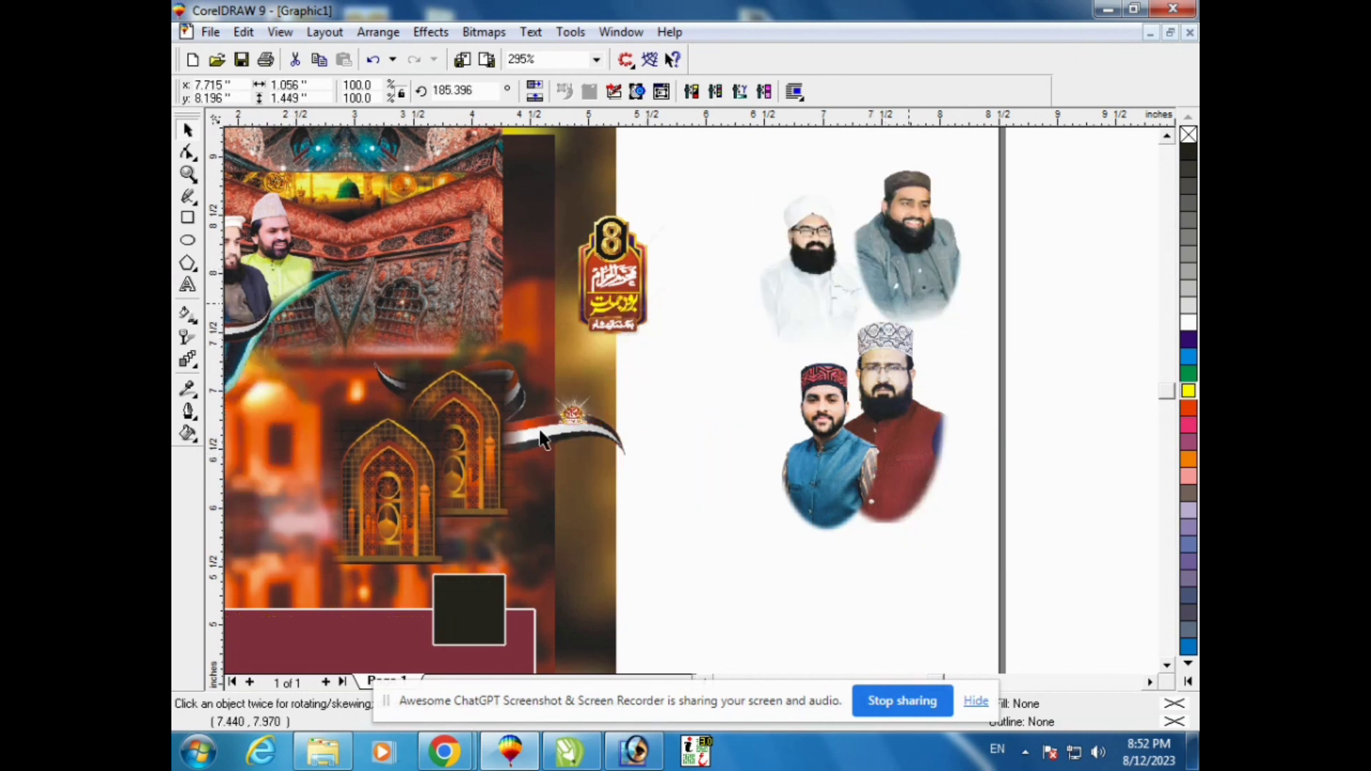
click(403, 412)
key(Escape)
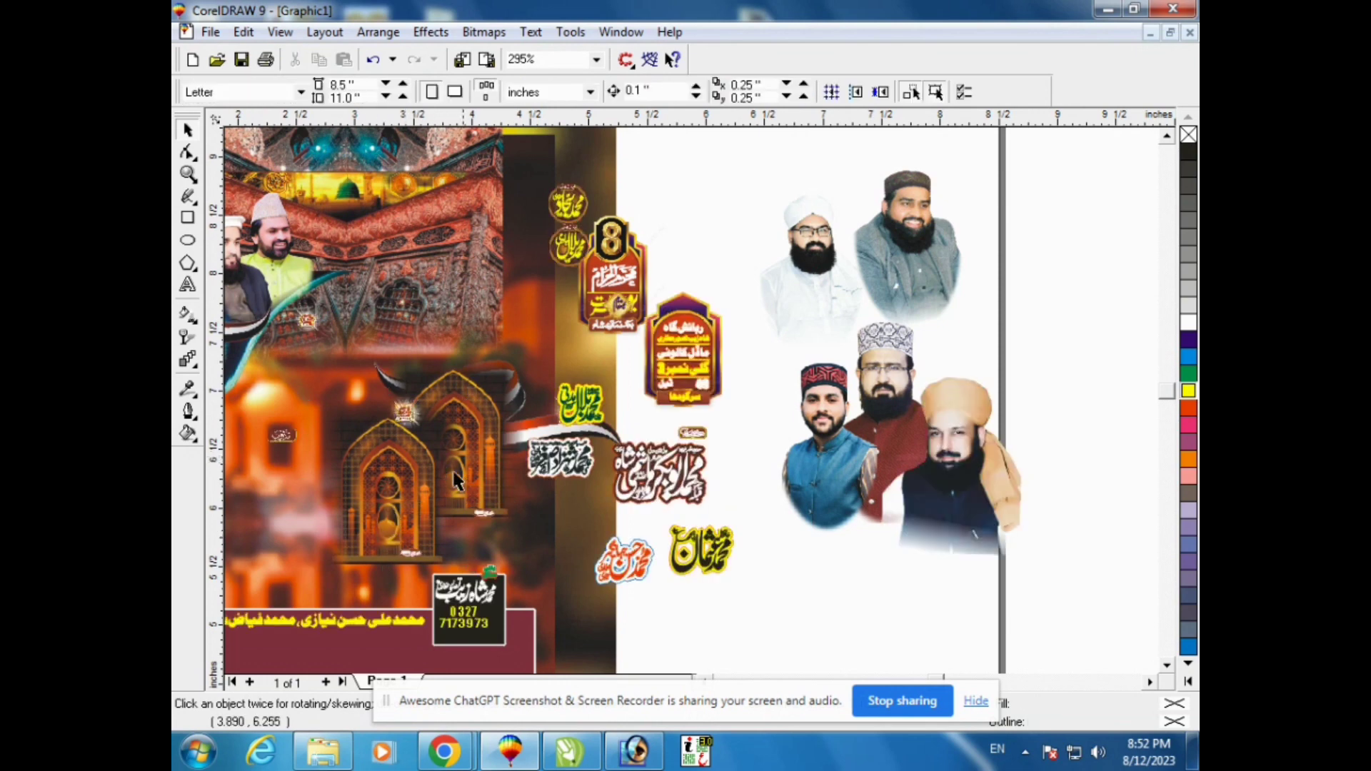
Step: Move both ornate arch frames and the striped ribbon behind them off the poster to the blank area at its upper right
click(484, 499)
shift+click(413, 557)
drag(400, 539, 1005, 412)
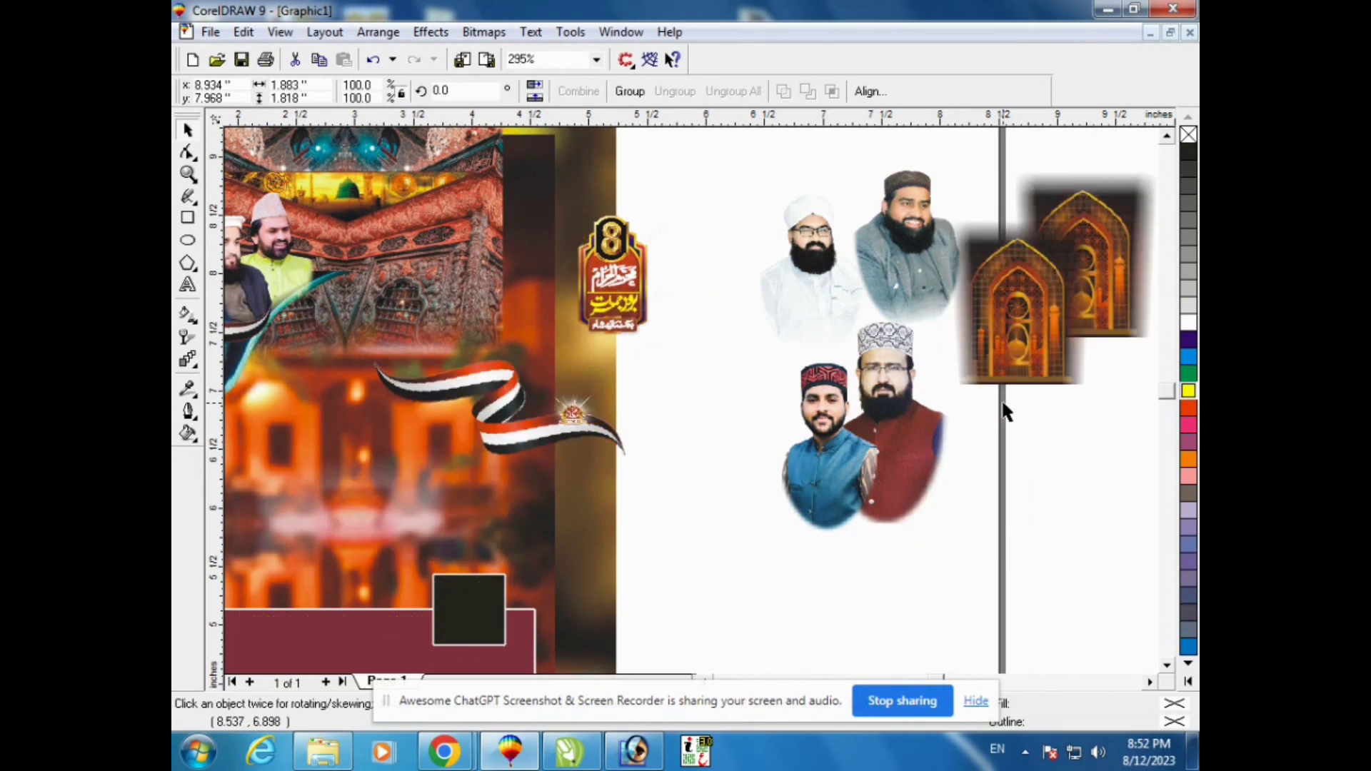
drag(489, 441, 820, 159)
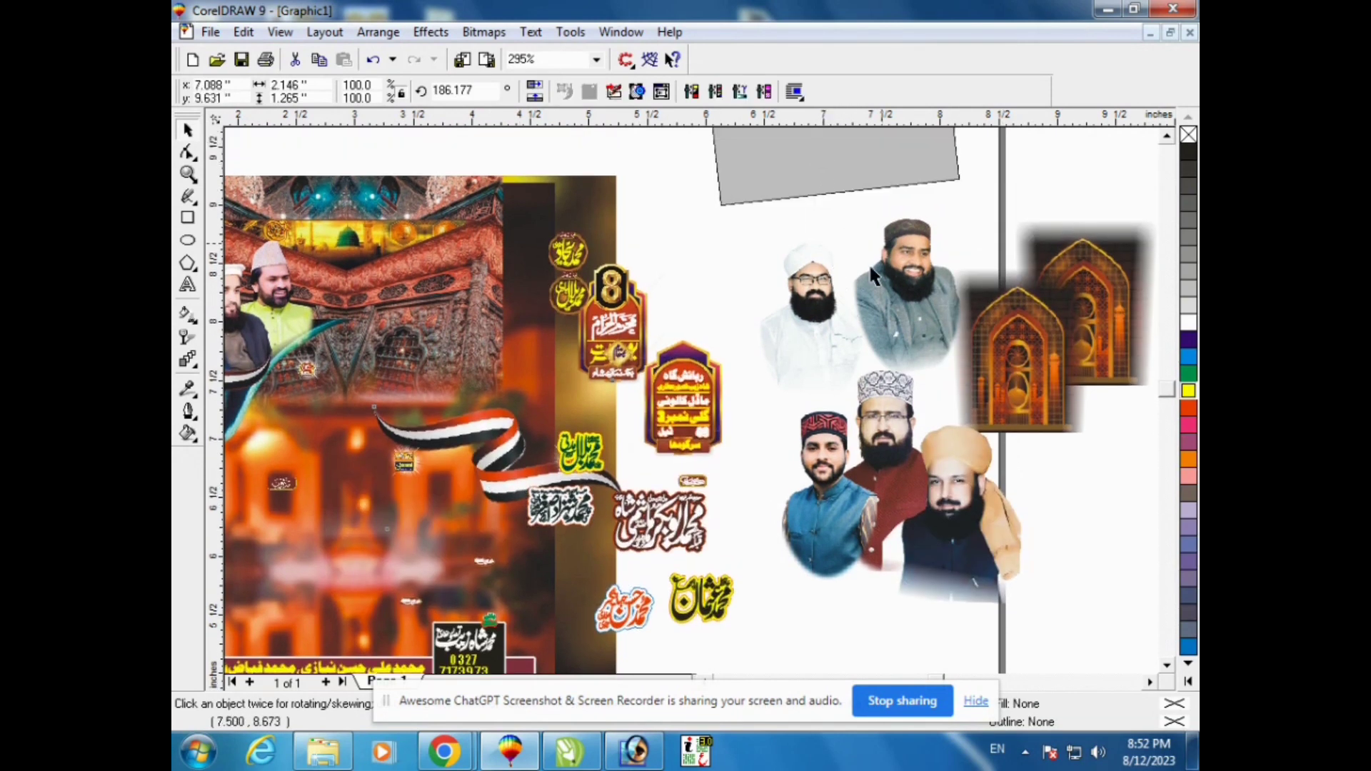
Step: Move the two-man portrait from the poster's upper part to the blank area at the upper left of the page
click(188, 175)
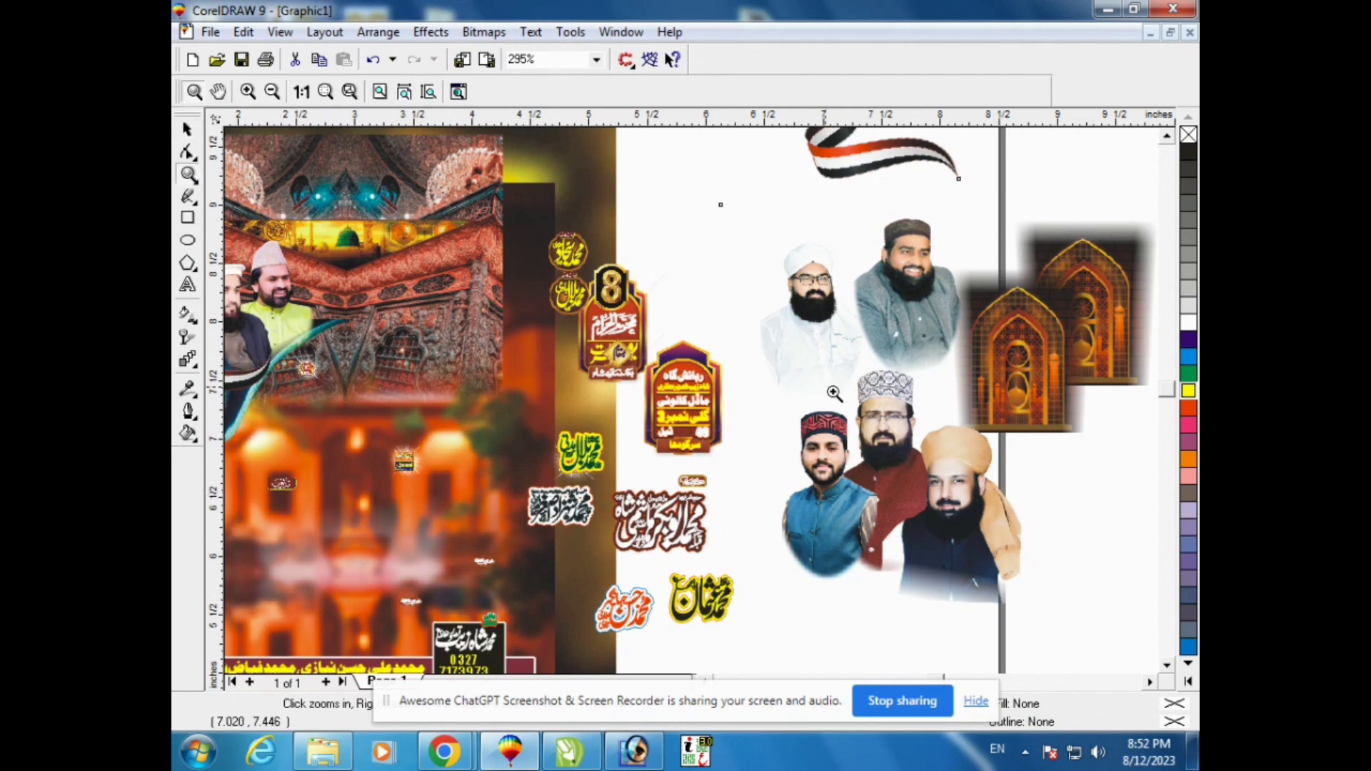
drag(839, 210, 978, 362)
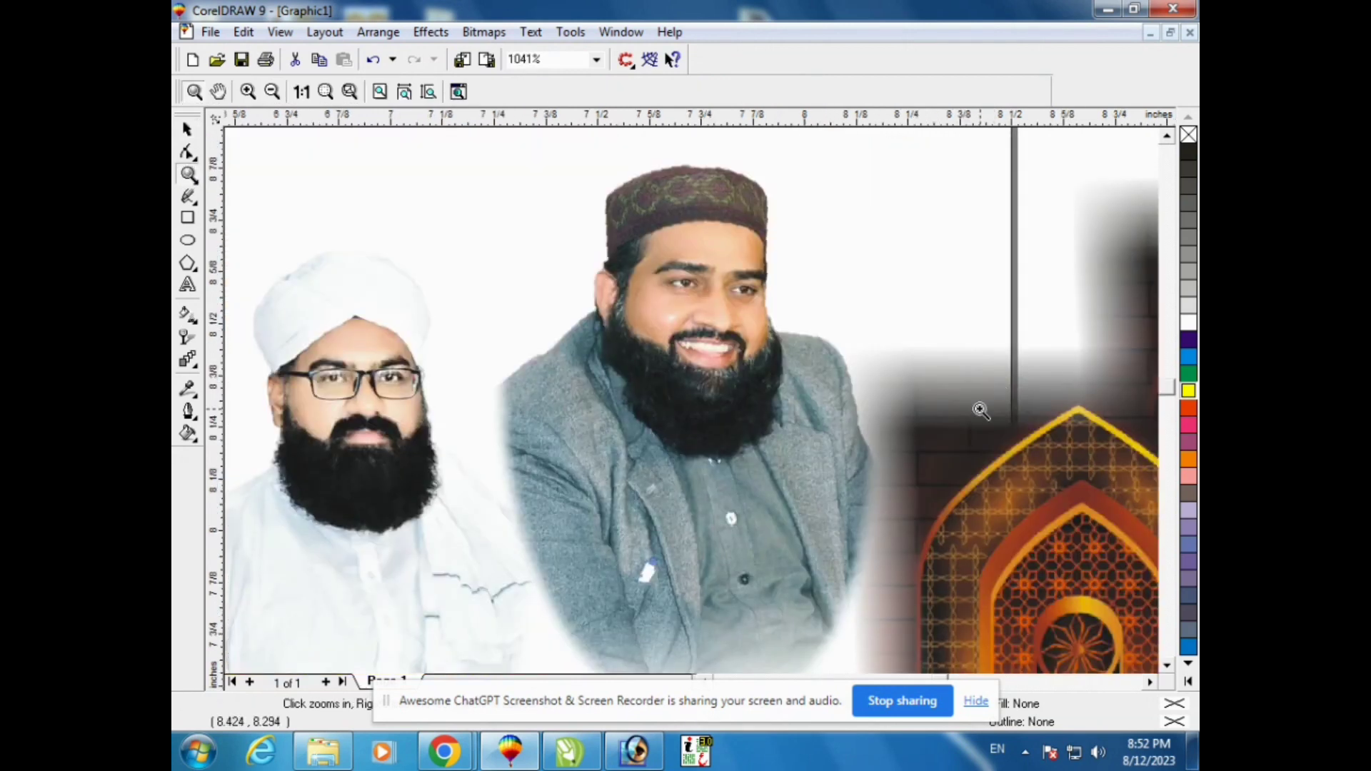
right_click(735, 378)
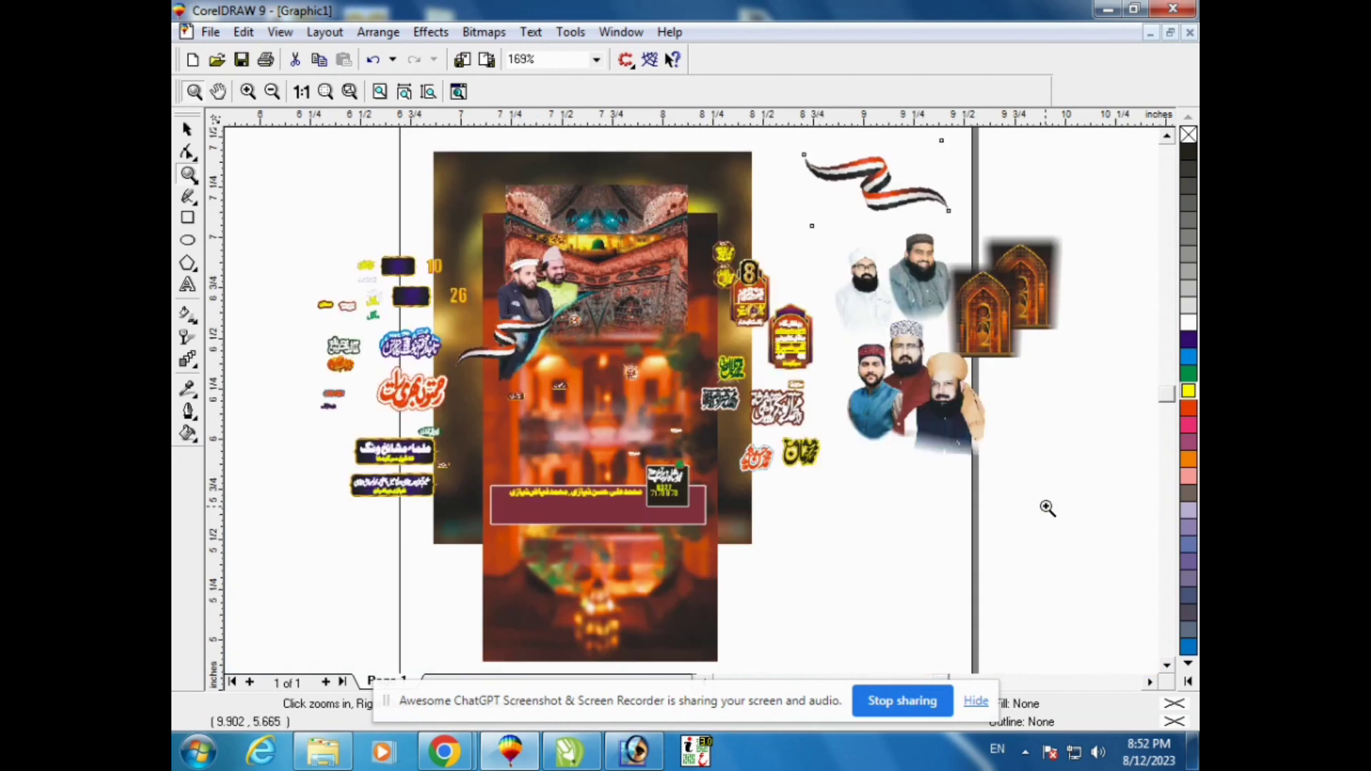
drag(850, 324, 1046, 507)
right_click(1047, 505)
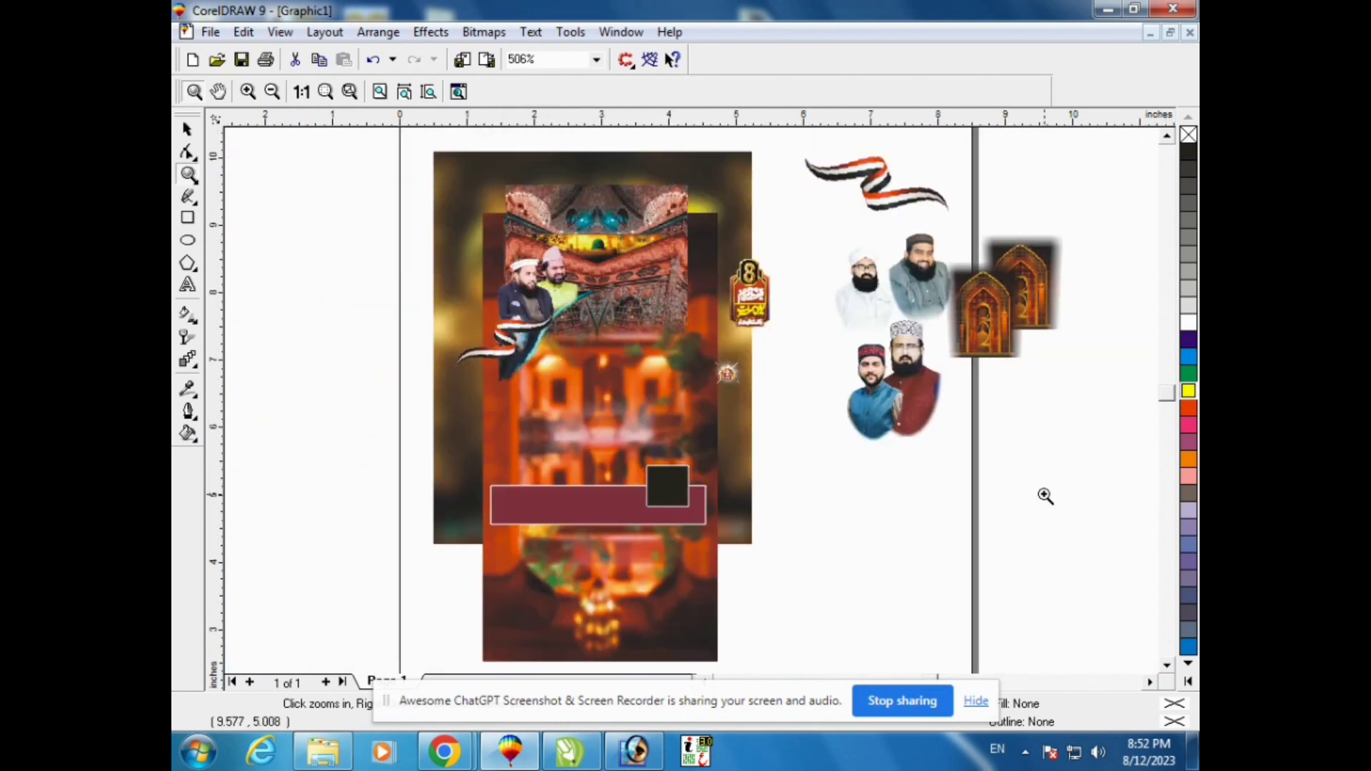
click(187, 127)
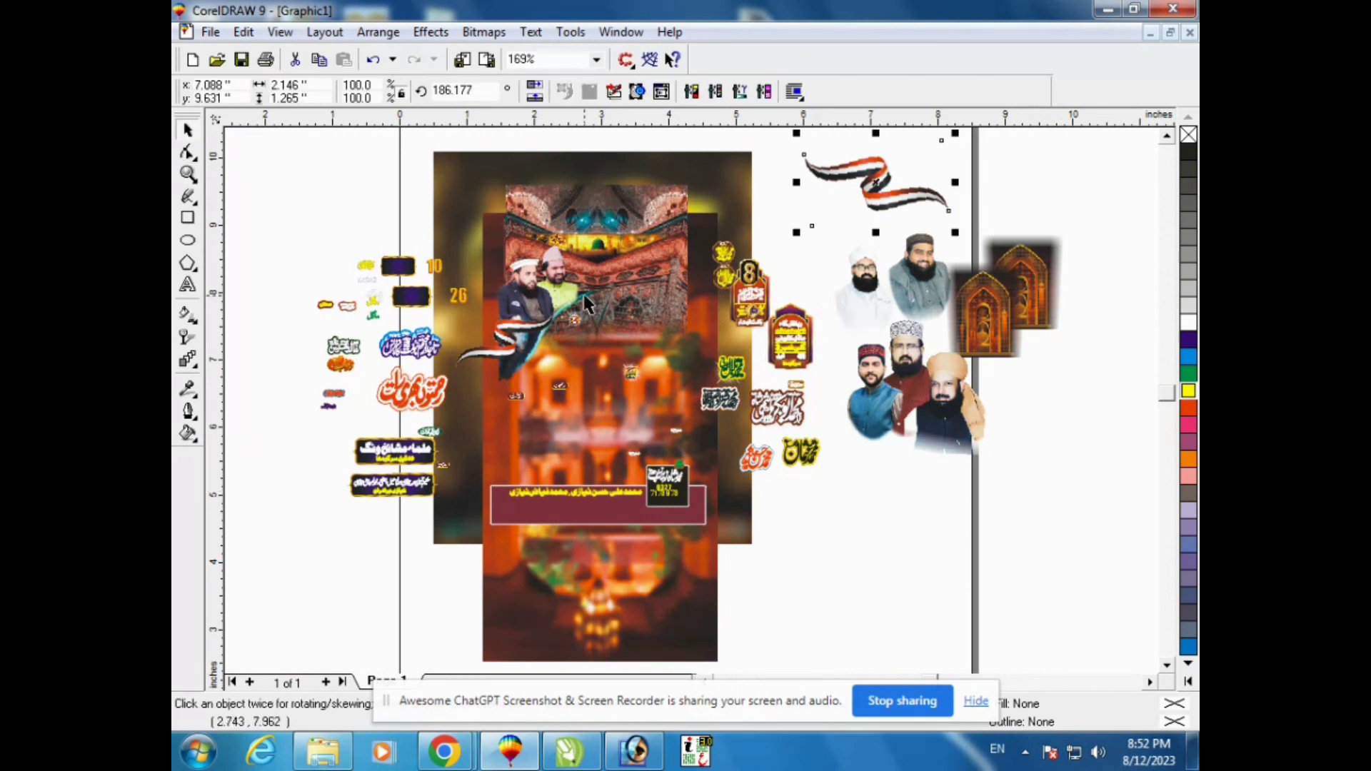
click(517, 311)
drag(517, 311, 260, 239)
click(188, 174)
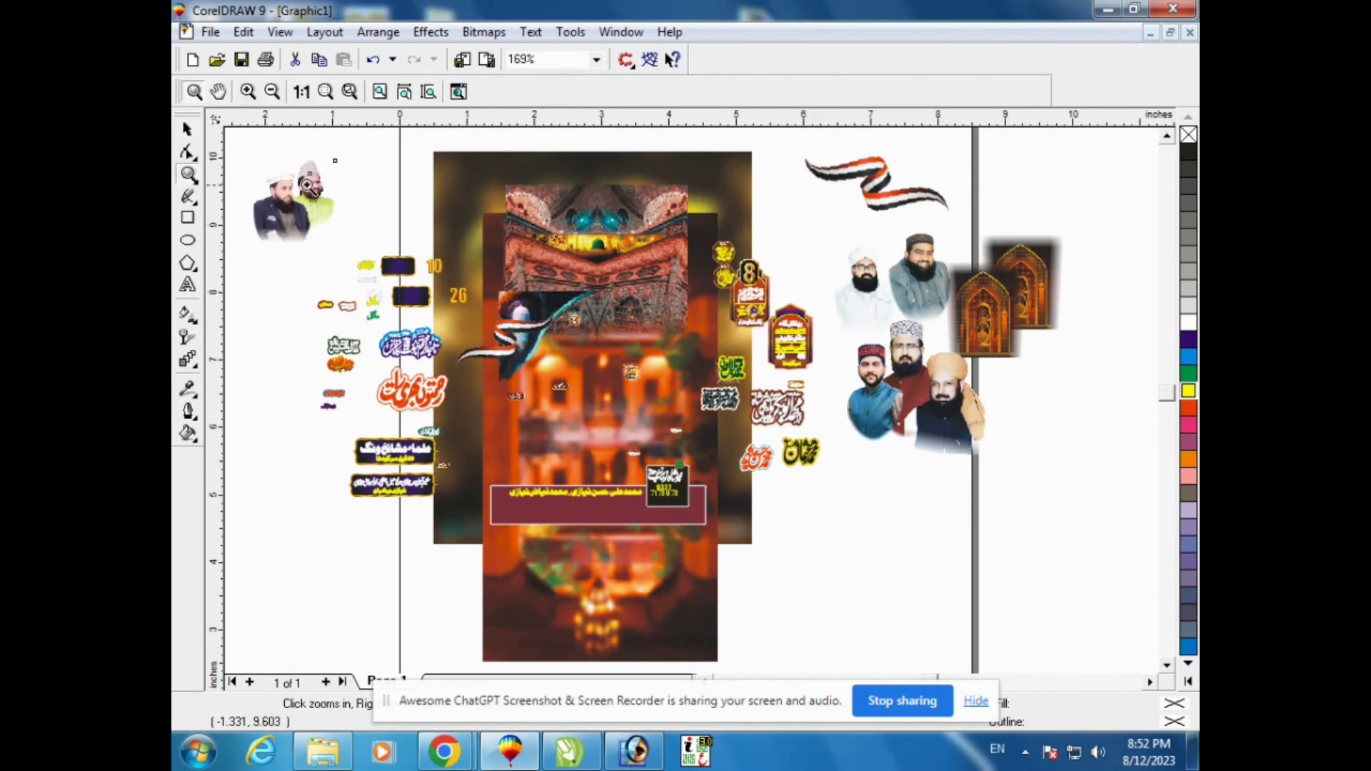
drag(361, 153, 218, 286)
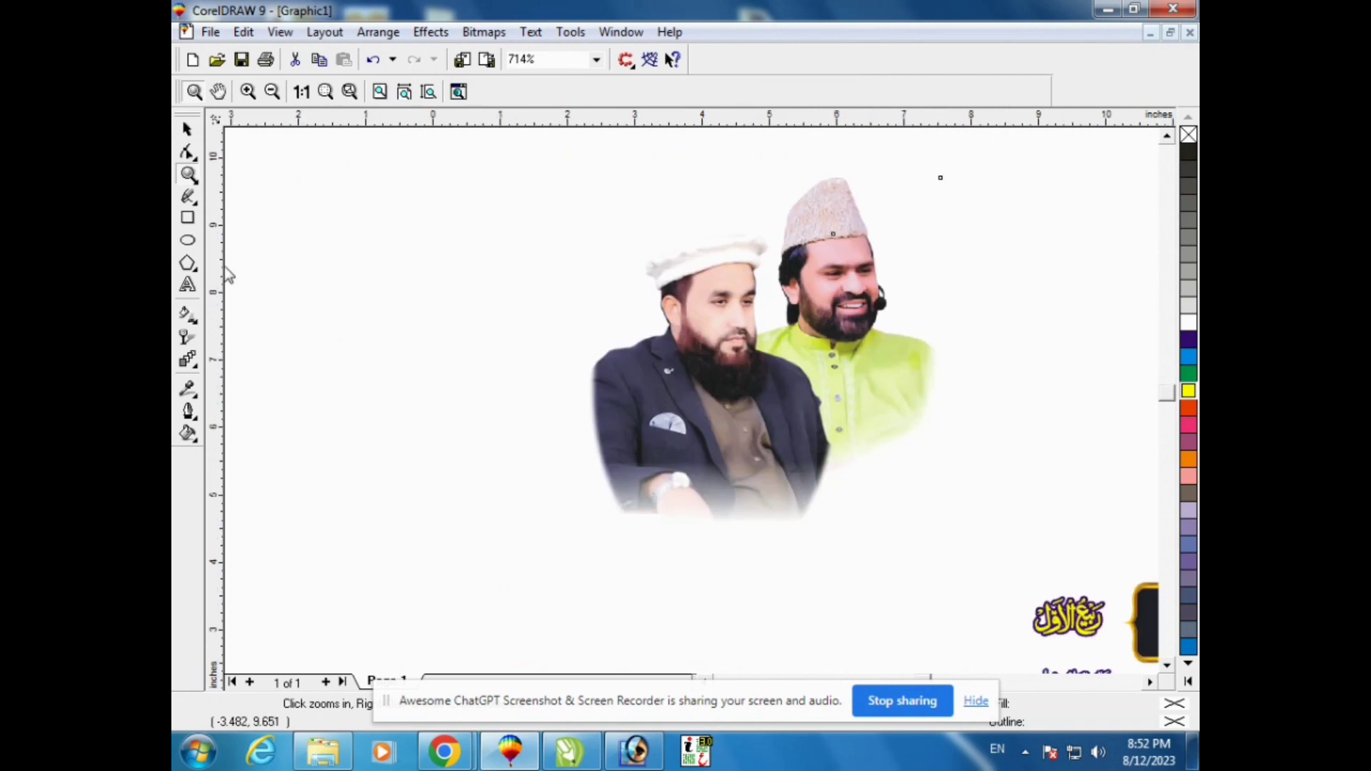
right_click(232, 257)
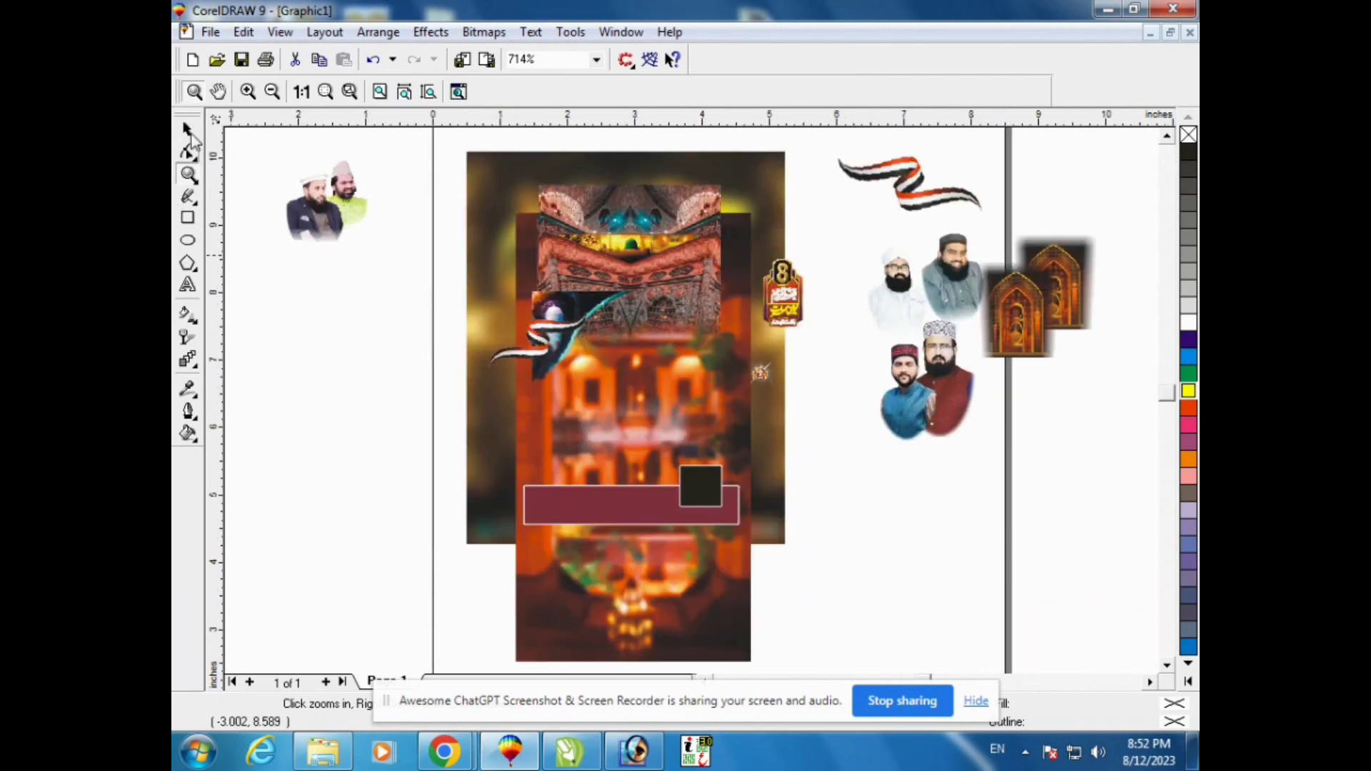
Step: Move the remaining striped ribbon and the teal-edged corner picture to the blank area left of the poster
click(188, 129)
click(406, 457)
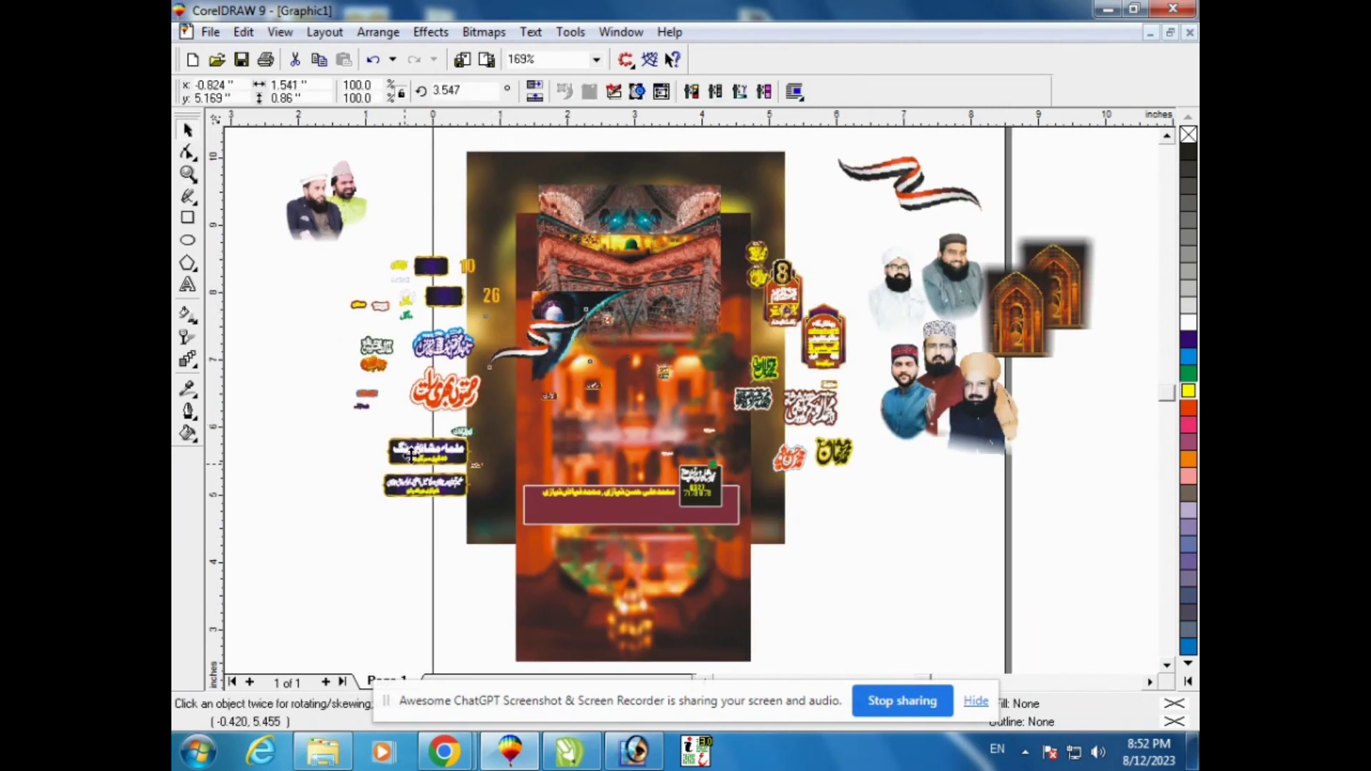
drag(409, 452, 368, 537)
drag(557, 320, 286, 463)
drag(491, 461, 491, 460)
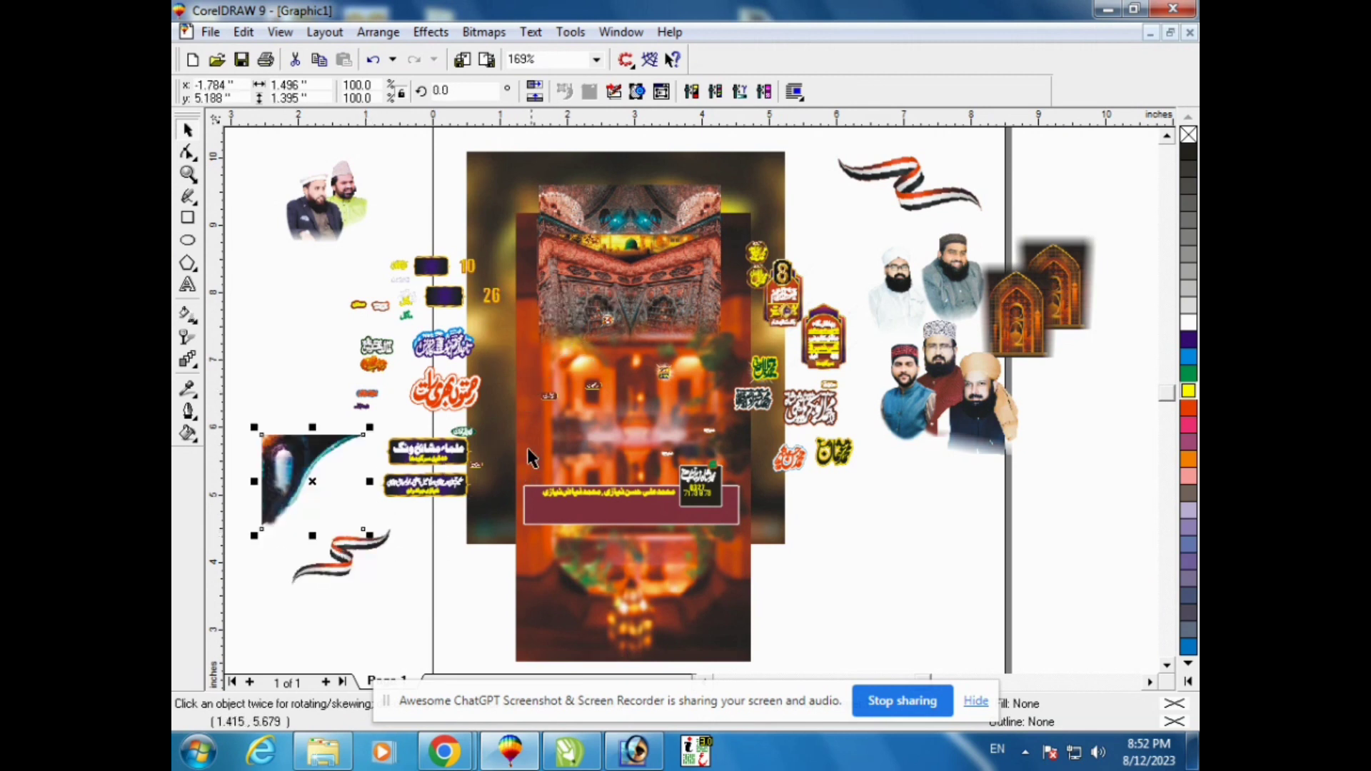
click(188, 174)
drag(243, 407, 423, 600)
click(188, 129)
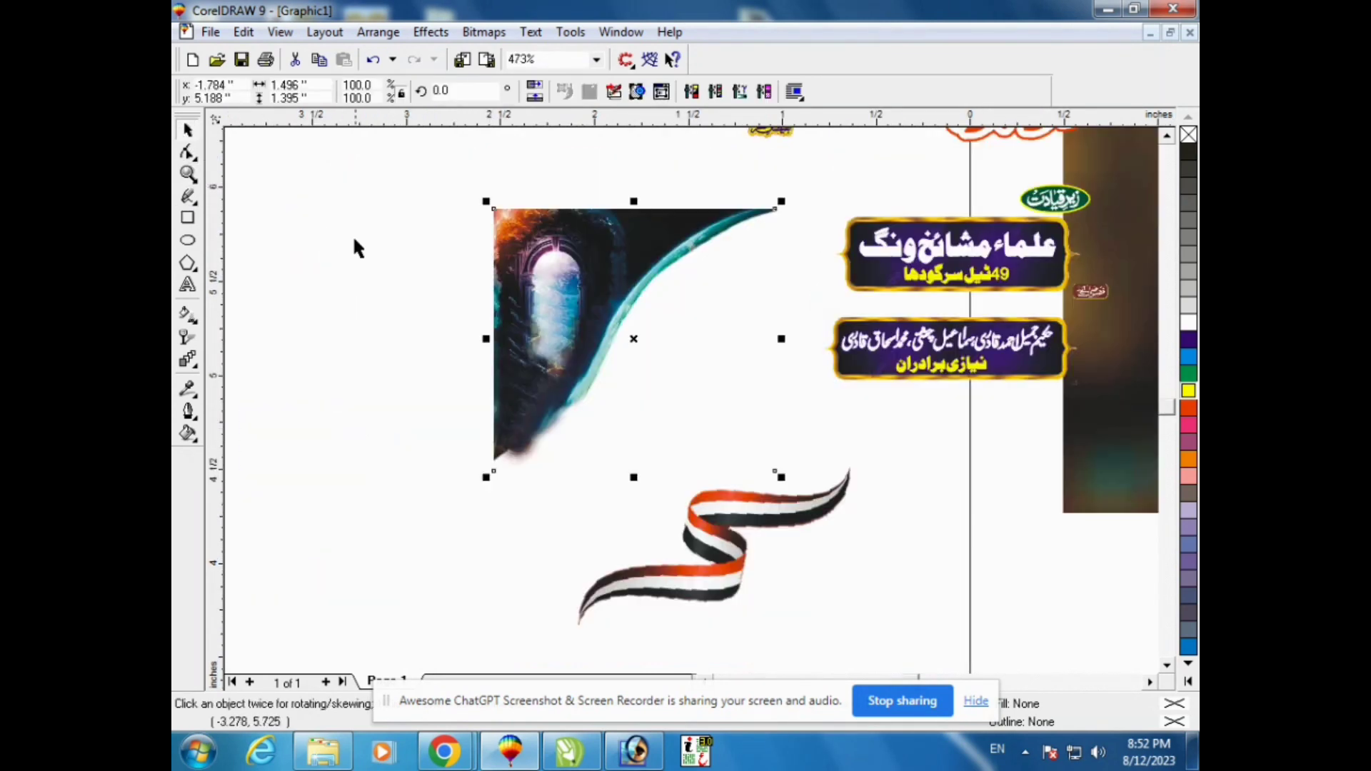
key(F3)
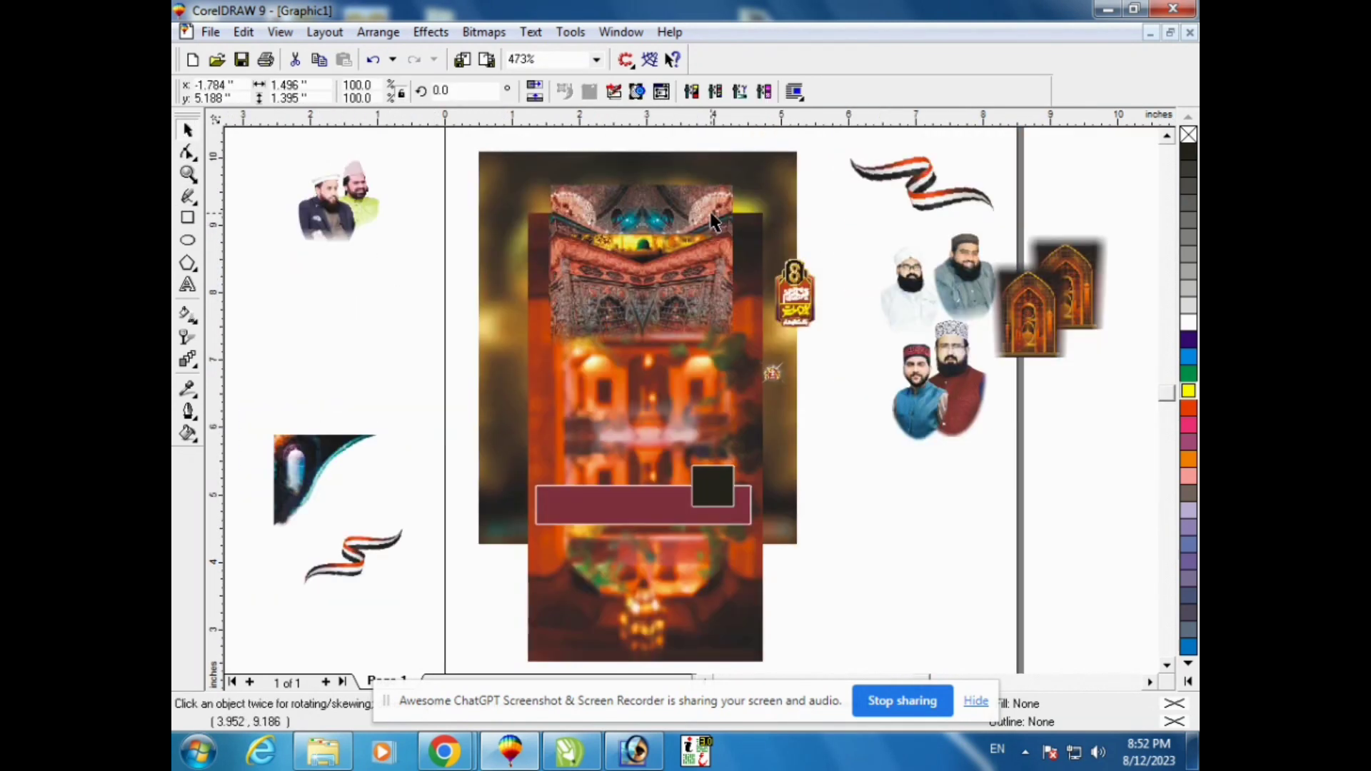
Step: Move both mirrored halves of the red shrine picture and the triangular gold banner to the blank area above the page
drag(669, 213, 418, 157)
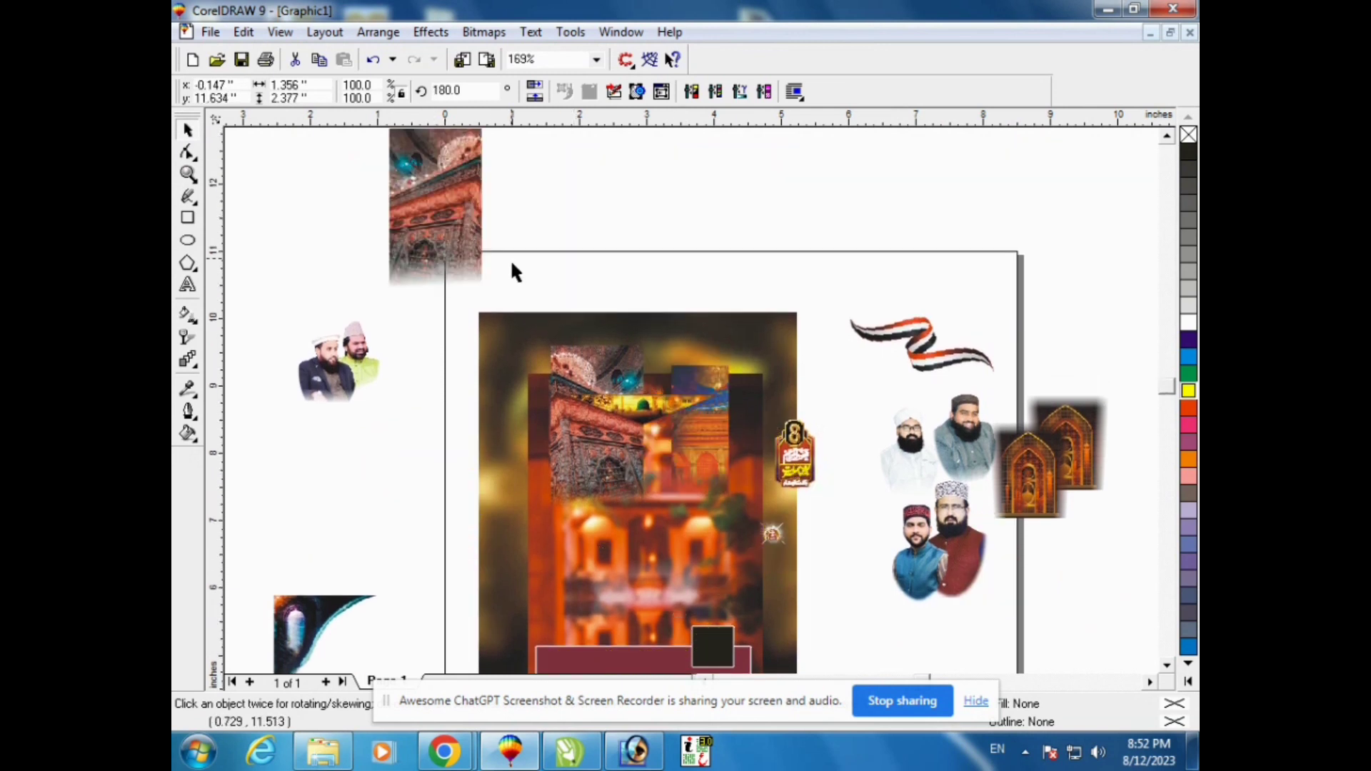
drag(564, 383, 591, 138)
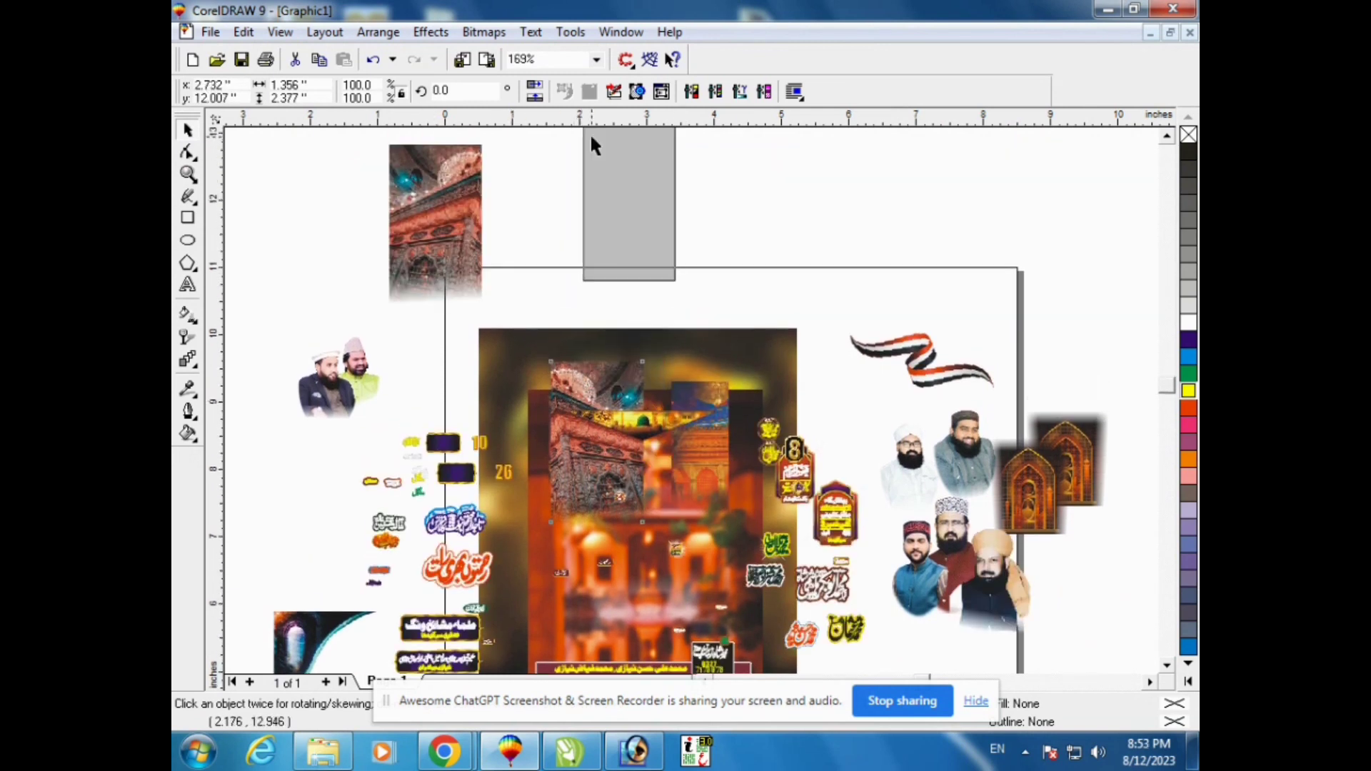
drag(674, 417, 834, 176)
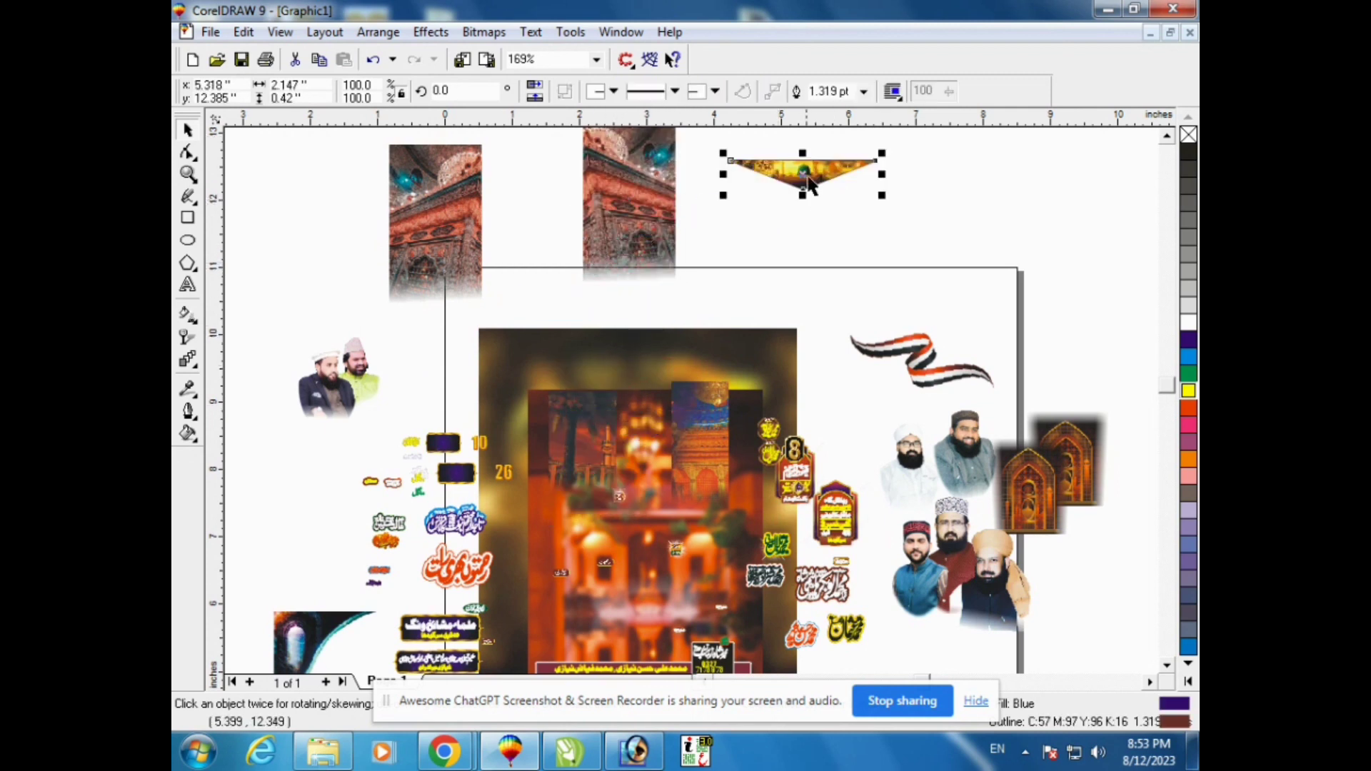
Step: Extract the clipped pictures from the triangular gold banner and move the golden archway picture to its far right
right_click(831, 175)
click(870, 183)
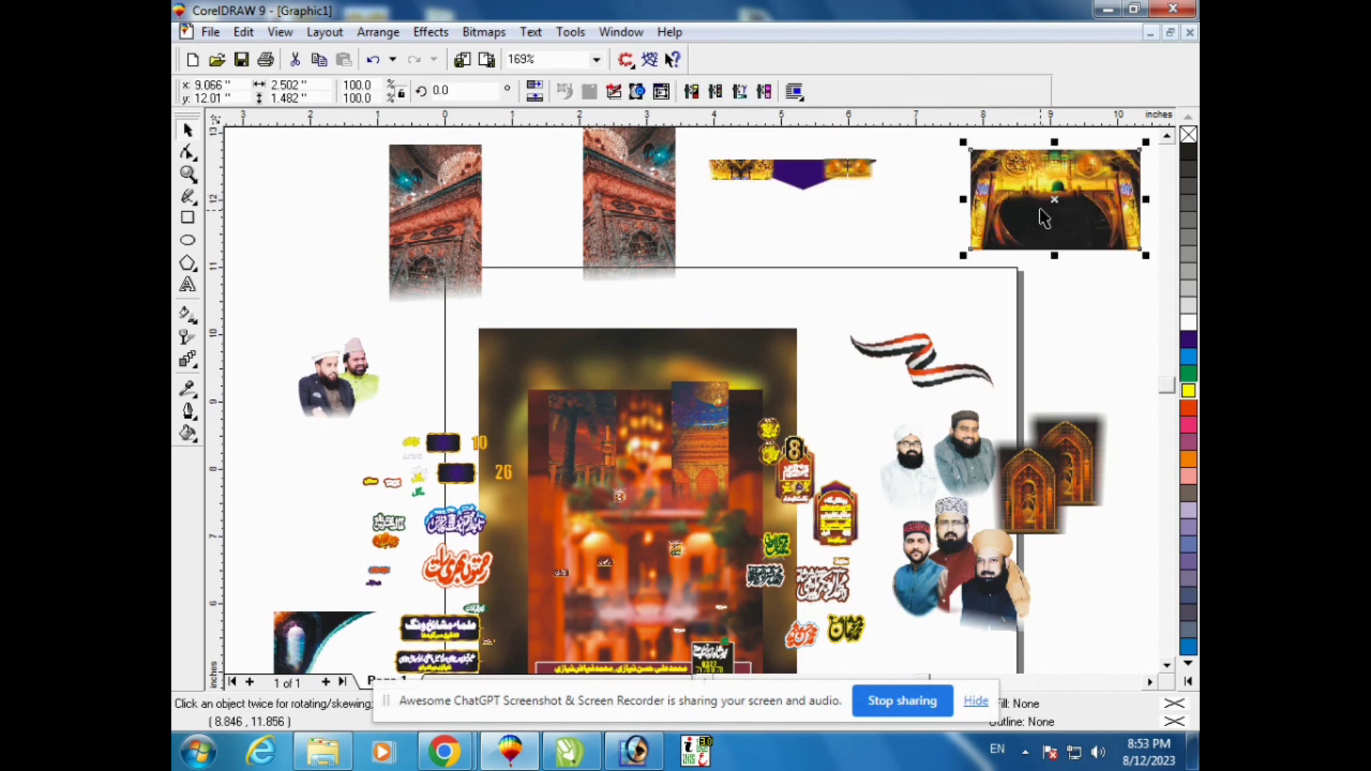
click(692, 156)
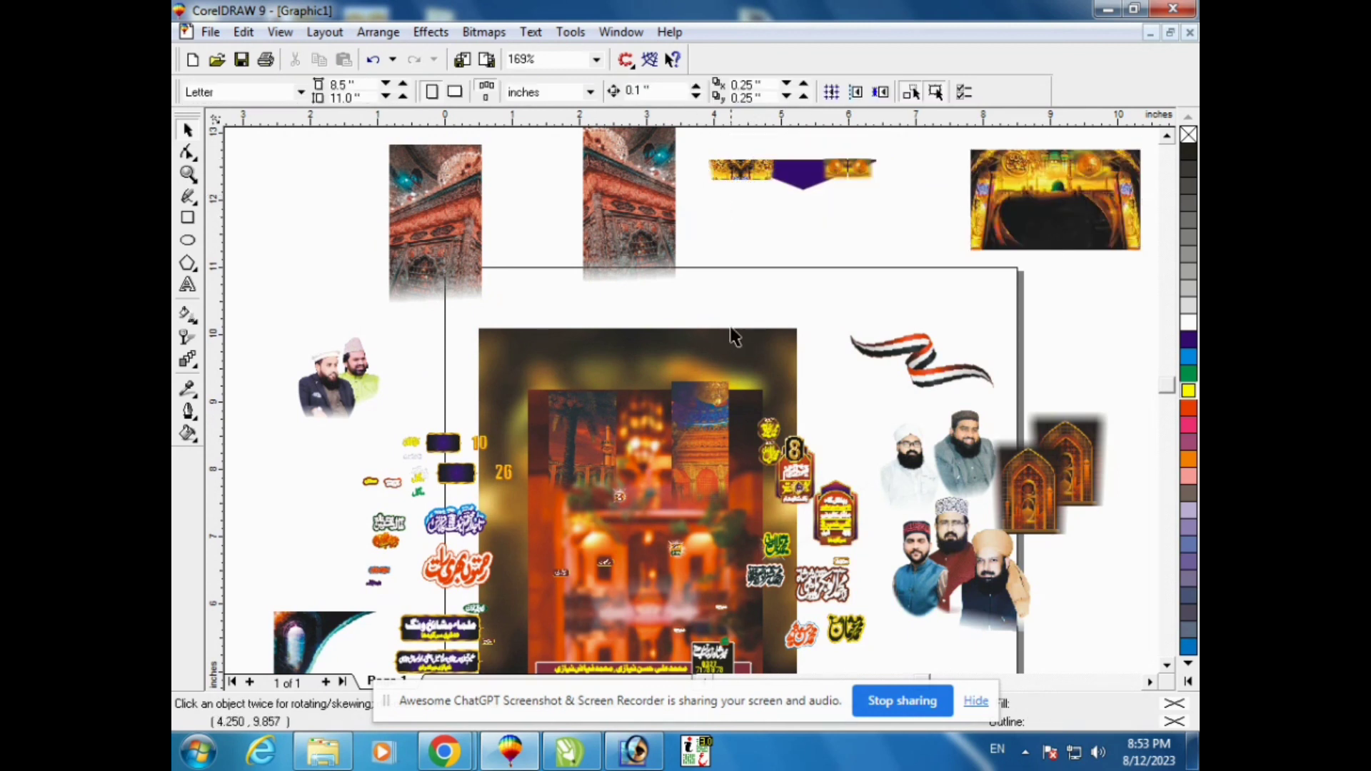
Step: Move the narrow blue-and-orange building picture above the poster and shift the orange blurred background to the right
click(707, 412)
drag(707, 412, 885, 223)
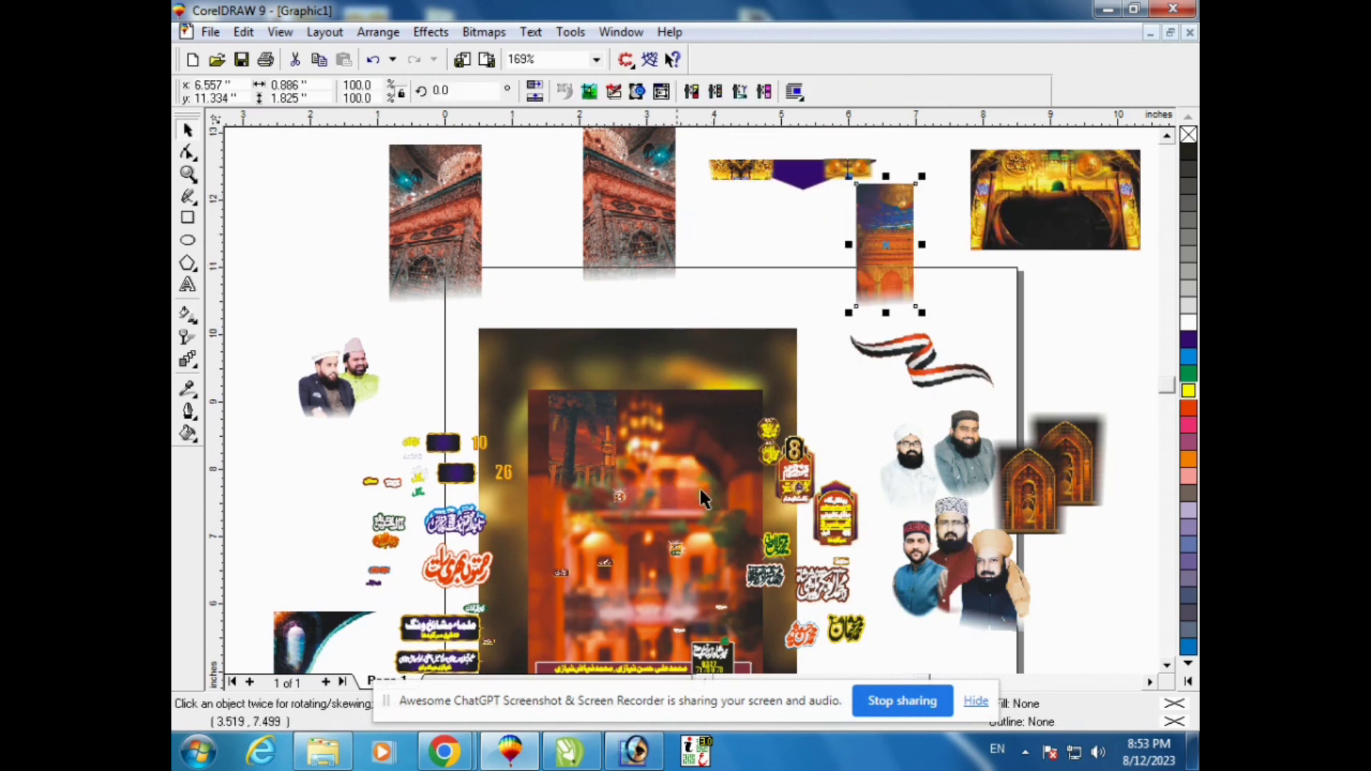
drag(636, 453, 778, 362)
drag(744, 427, 735, 430)
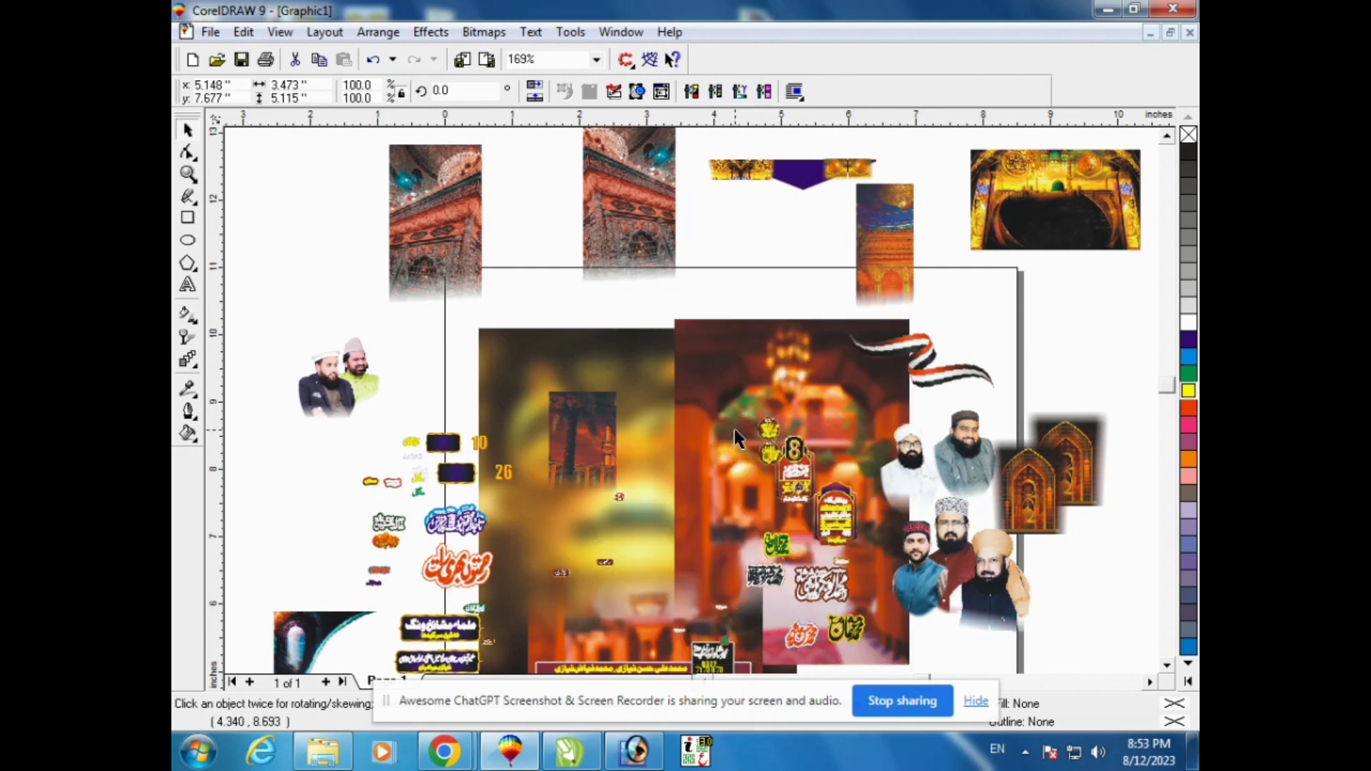
Step: Undo the moves of the backgrounds, shrine pictures, corner picture and second ribbon, together with the triangular banner's extraction
key(ctrl+z)
key(ctrl+z)
key(ctrl+z)
key(ctrl+z)
key(ctrl+z)
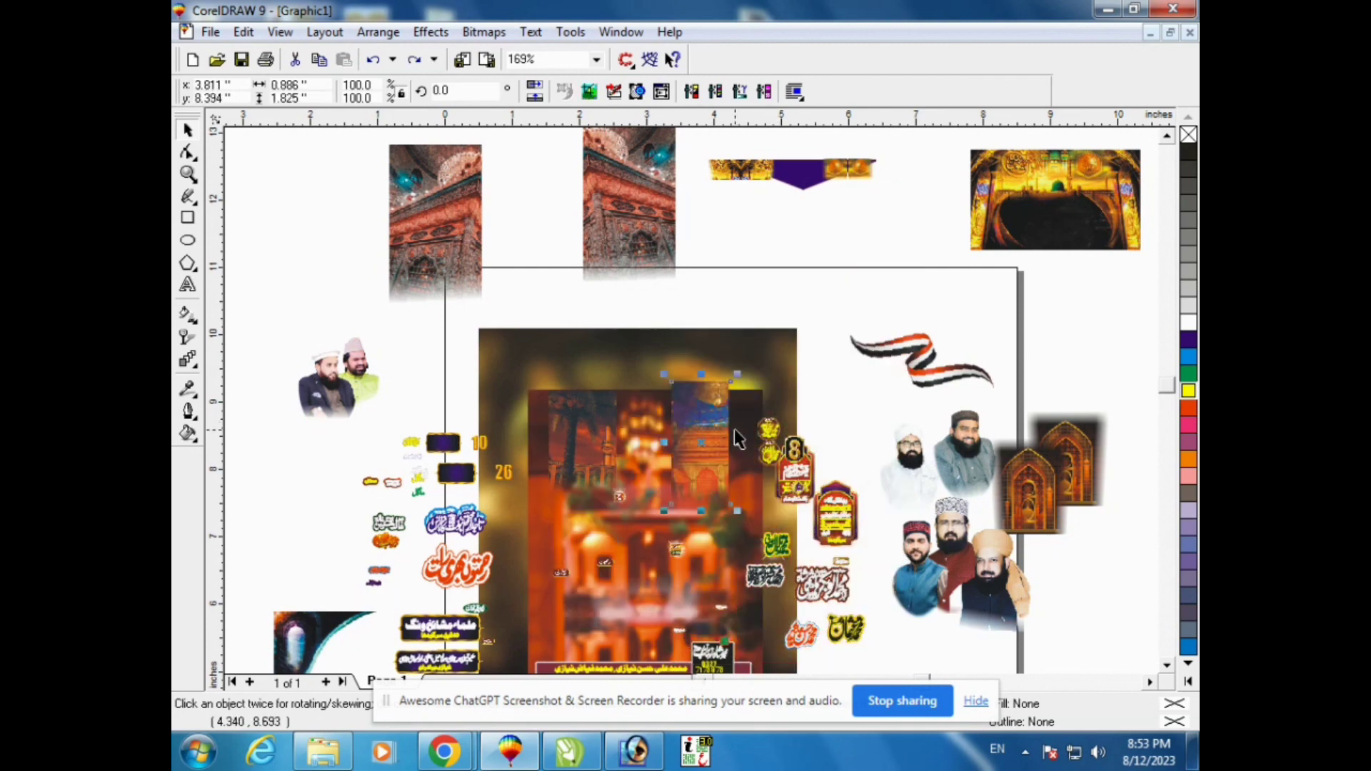
key(ctrl+z)
key(ctrl+z)
key(ctrl+z)
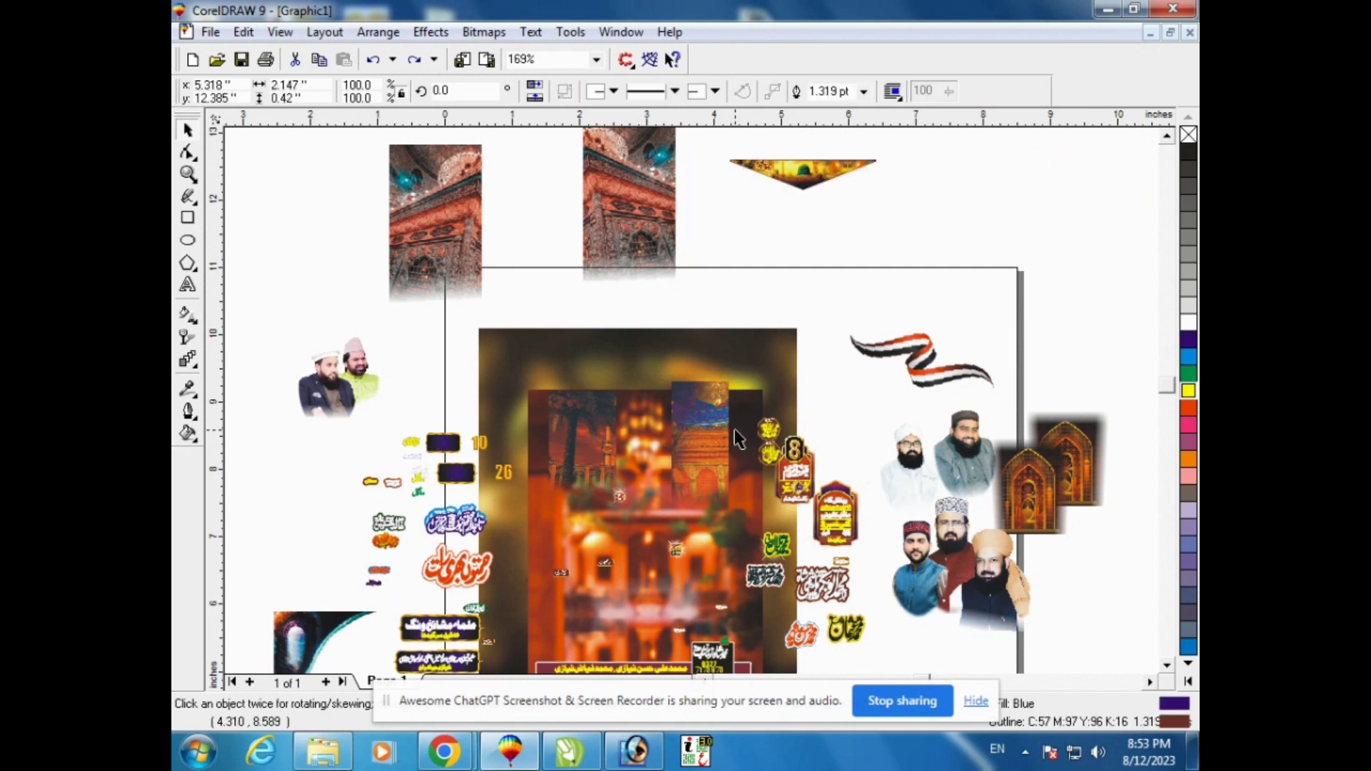
key(ctrl+z)
key(ctrl+z)
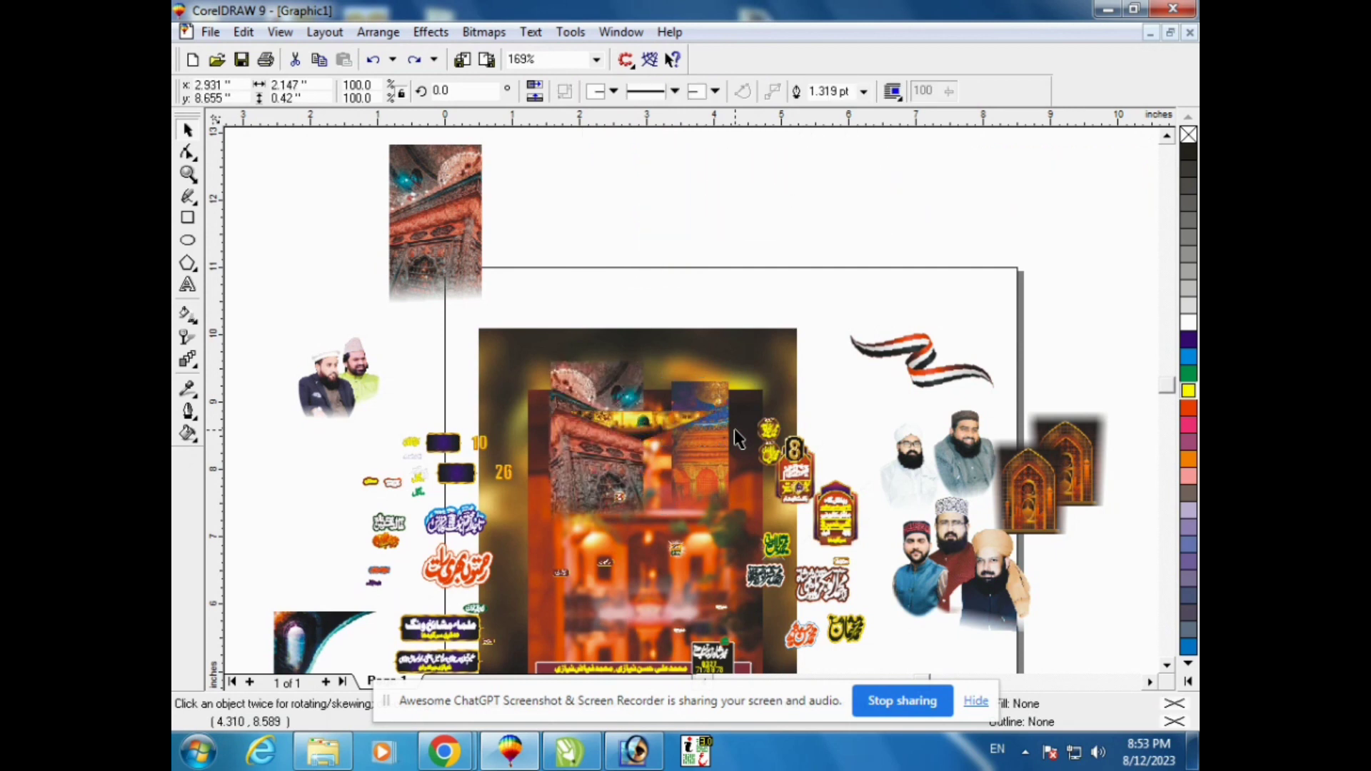
key(ctrl+z)
key(ctrl+z)
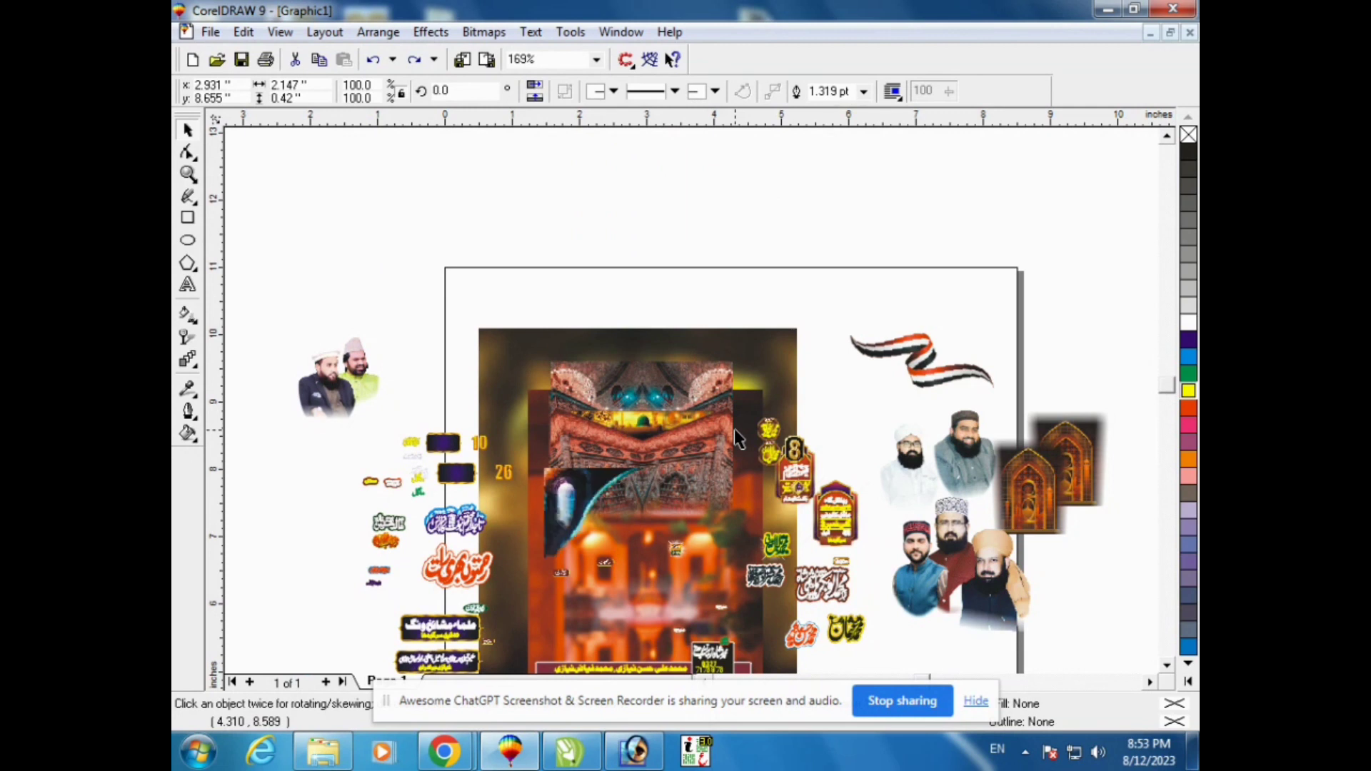
key(ctrl+z)
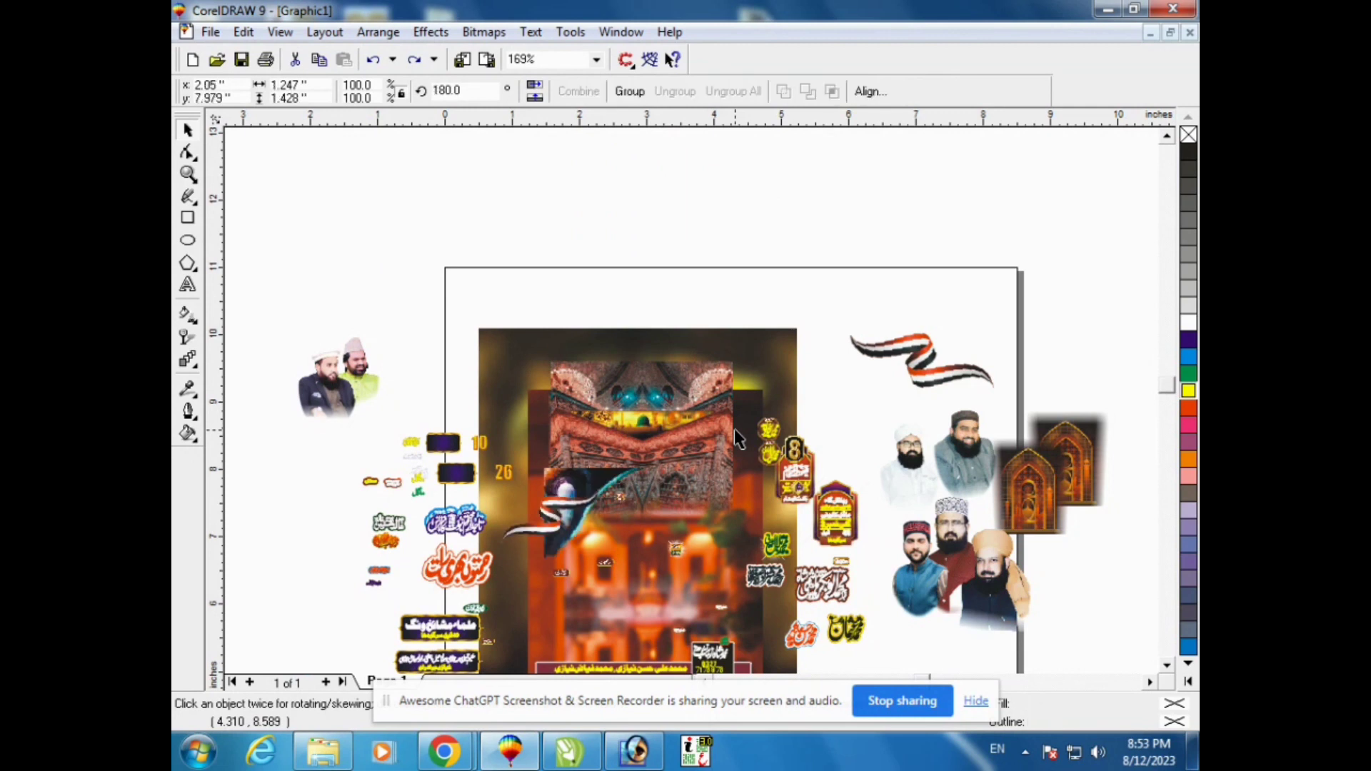
Step: Undo the moves of the second ribbon, golden archways, top-left portrait pair and the two portraits below that pair
key(ctrl+z)
key(ctrl+z)
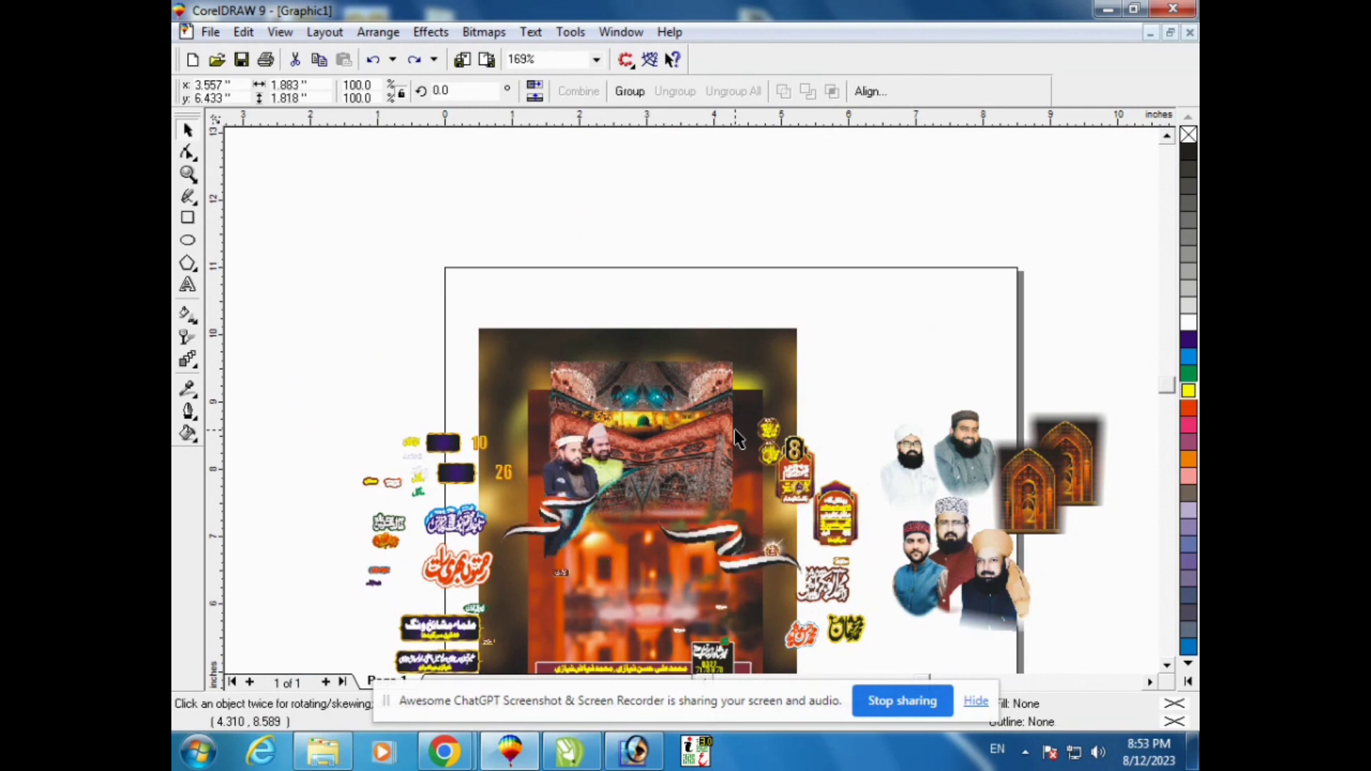
key(ctrl+z)
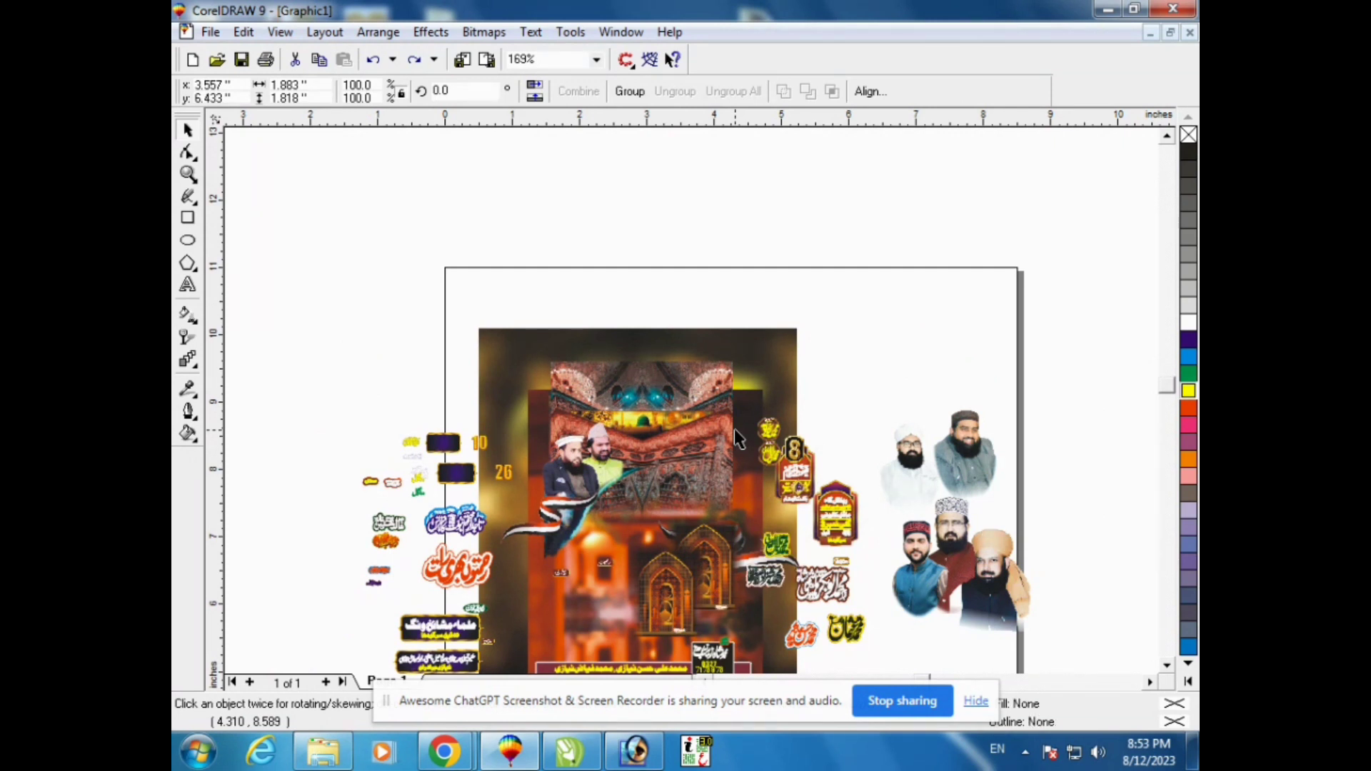
key(ctrl+z)
key(ctrl+z)
key(ctrl+z)
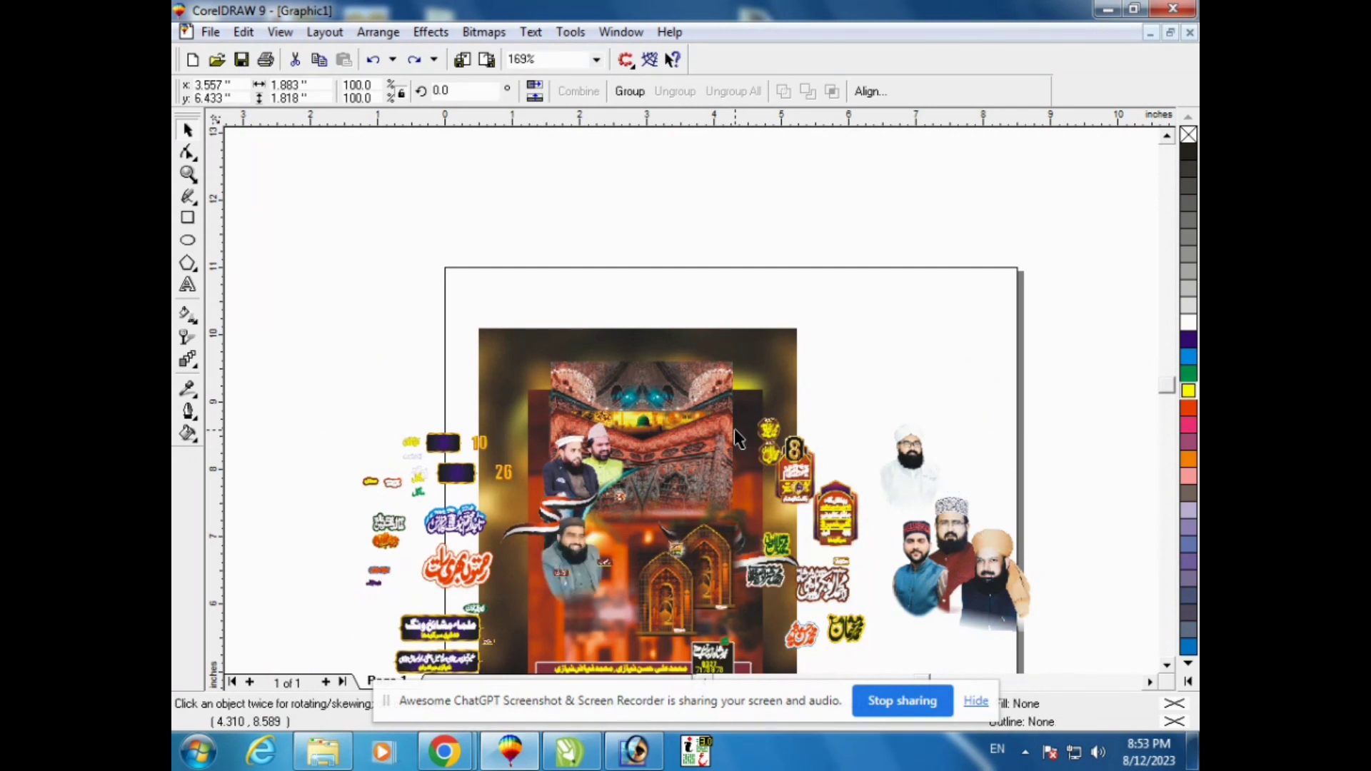
key(ctrl+z)
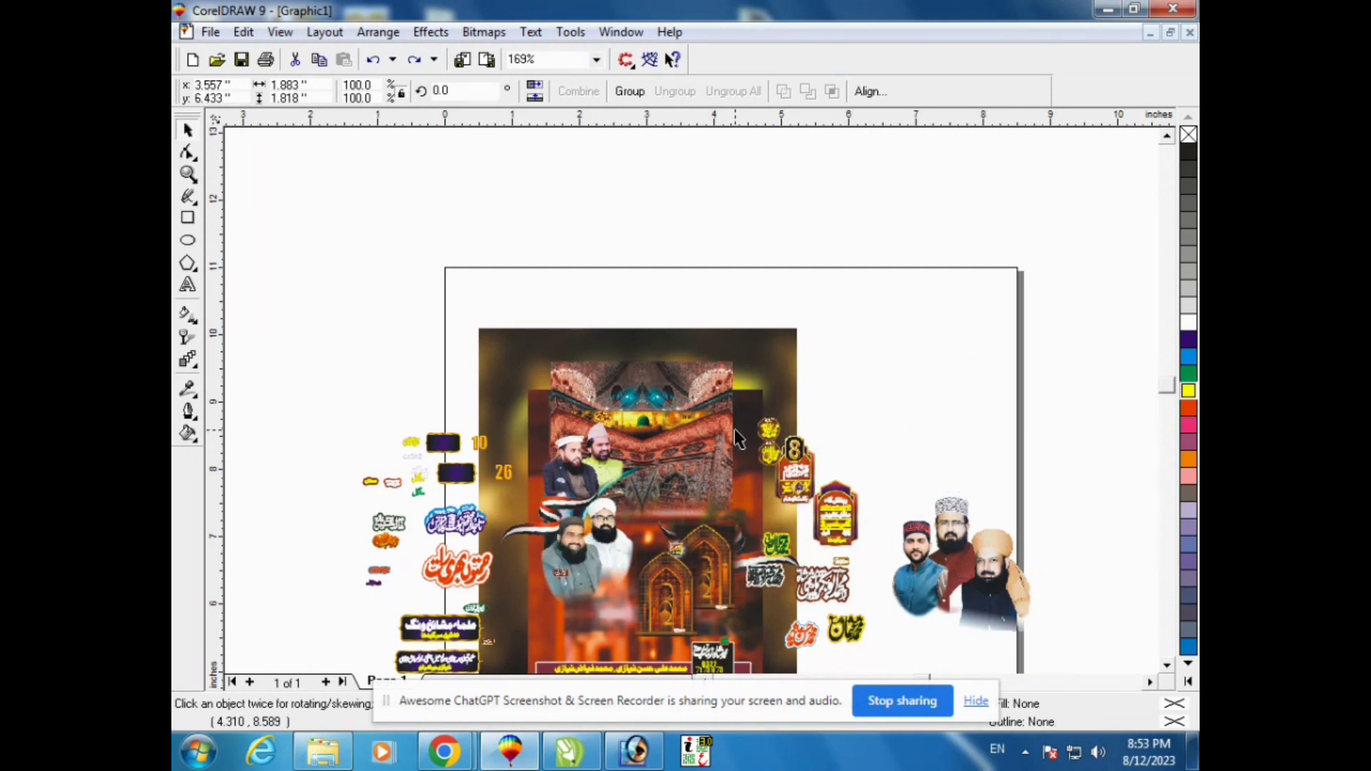
Step: Undo the moves of the orange-turbaned portrait and the patterned-cap portrait so both return to the poster
key(ctrl+z)
key(ctrl+z)
key(ctrl+z)
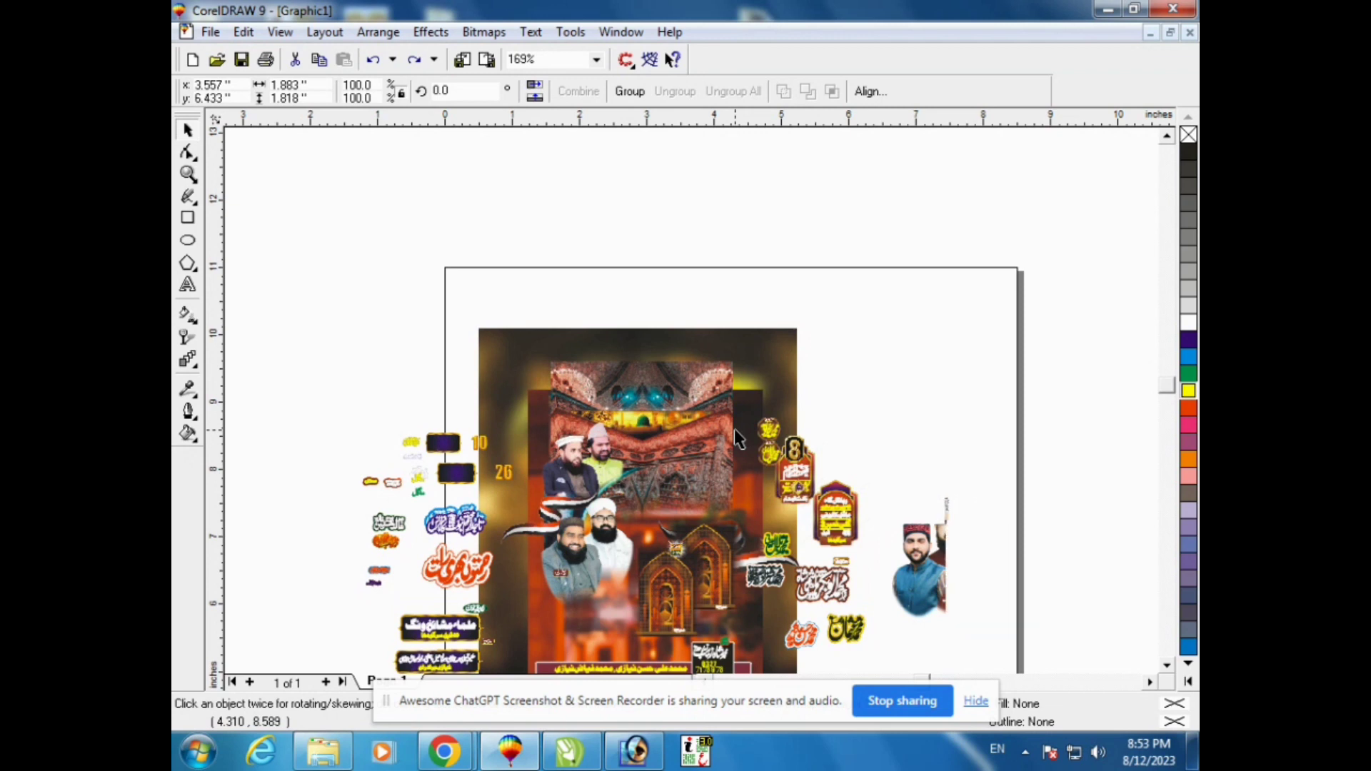
key(ctrl+shift+z)
key(ctrl+shift+z)
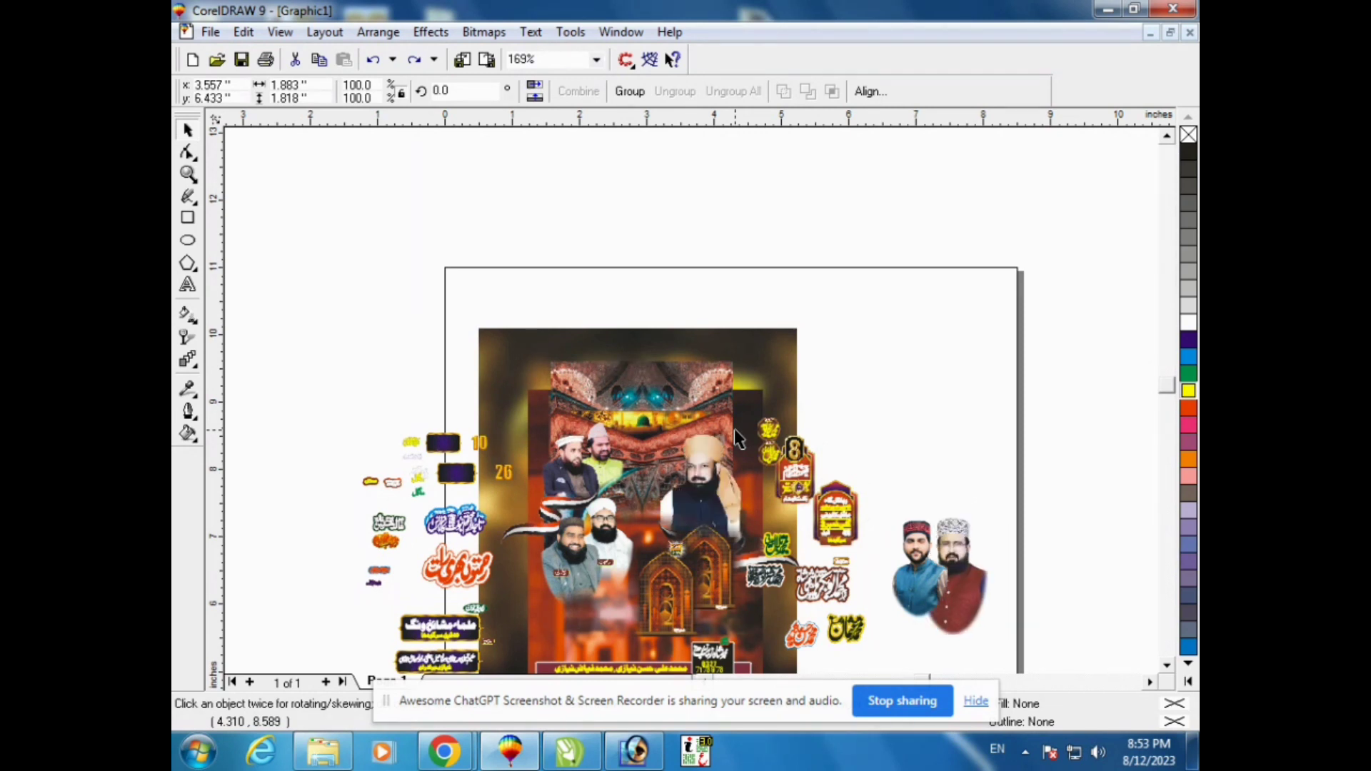
key(ctrl+shift+z)
key(ctrl+z)
key(ctrl+z)
key(ctrl+z)
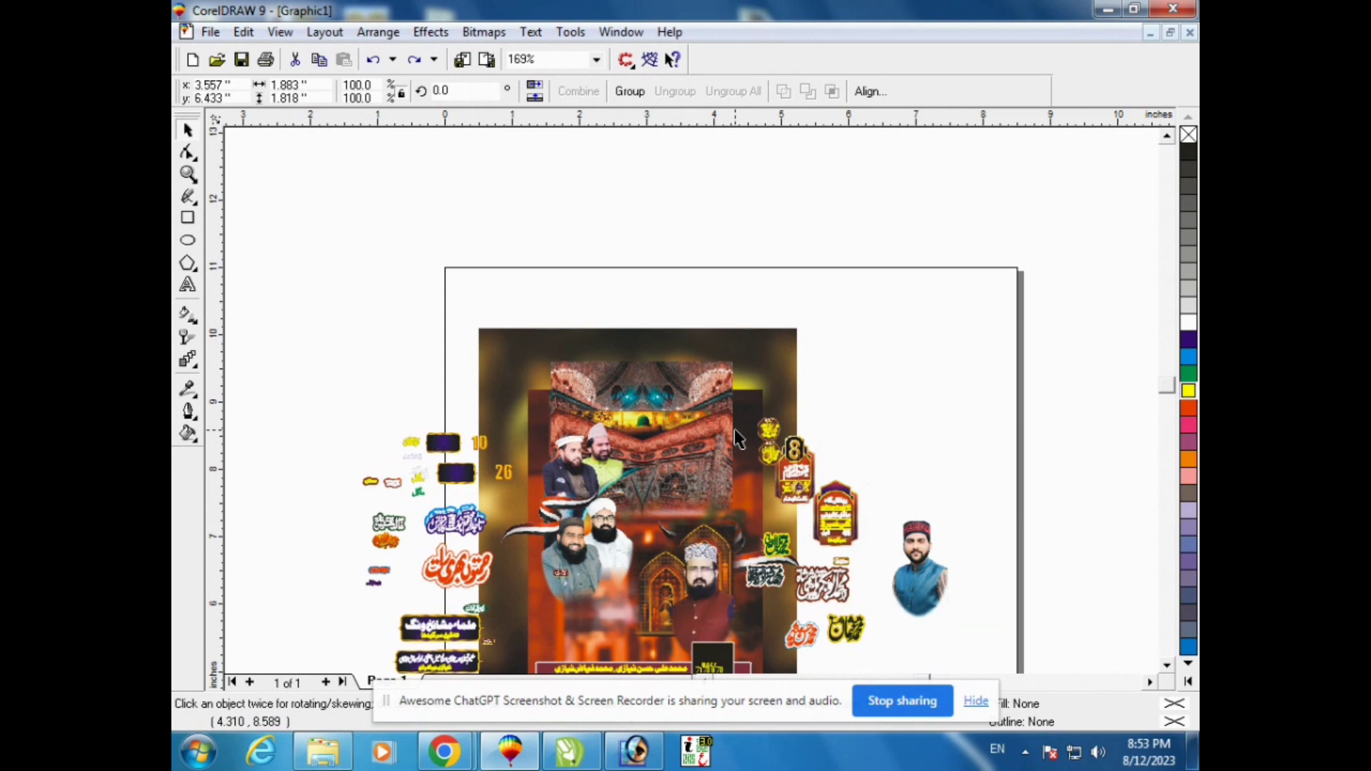
Step: Undo the move of the blue-vest portrait and the extraction of the poster's clipped background pictures
key(ctrl+z)
key(ctrl+z)
key(ctrl+z)
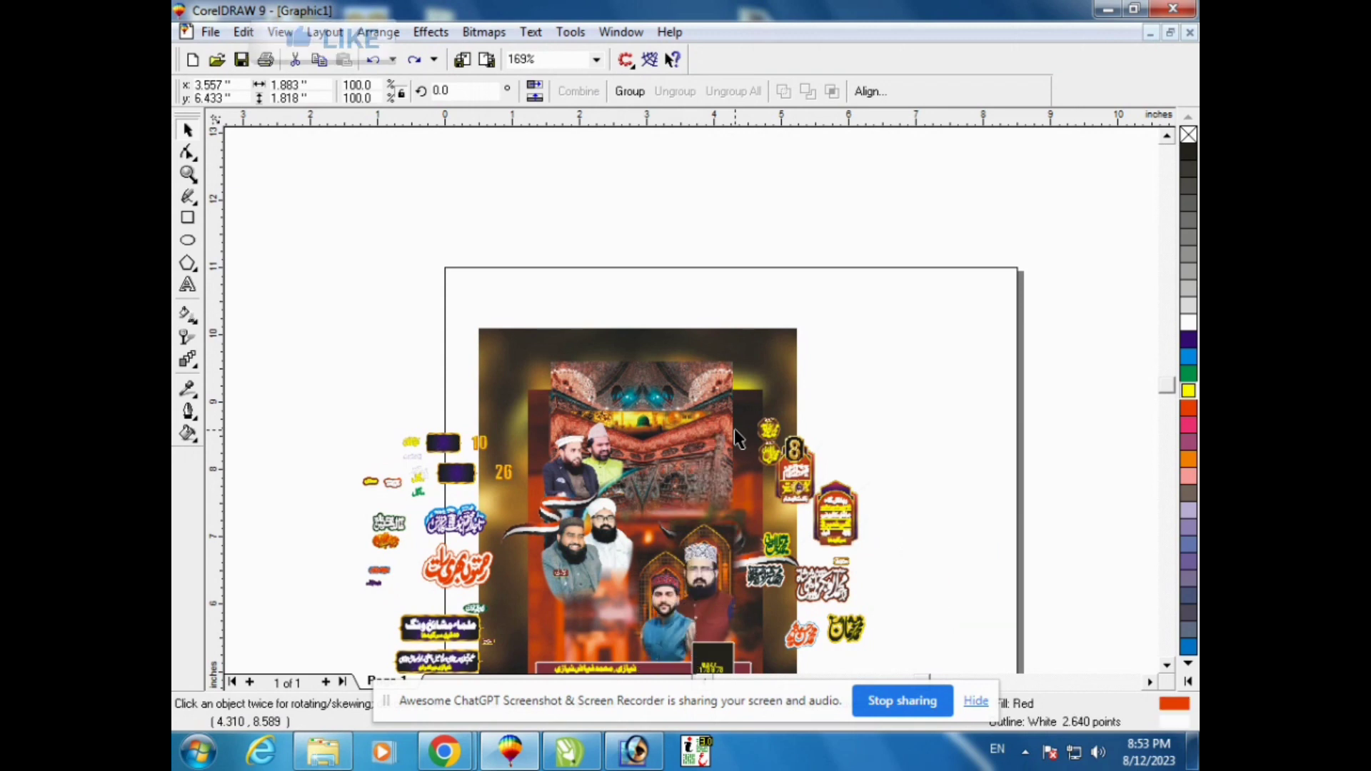
key(ctrl+z)
key(ctrl+z)
key(ctrl+z)
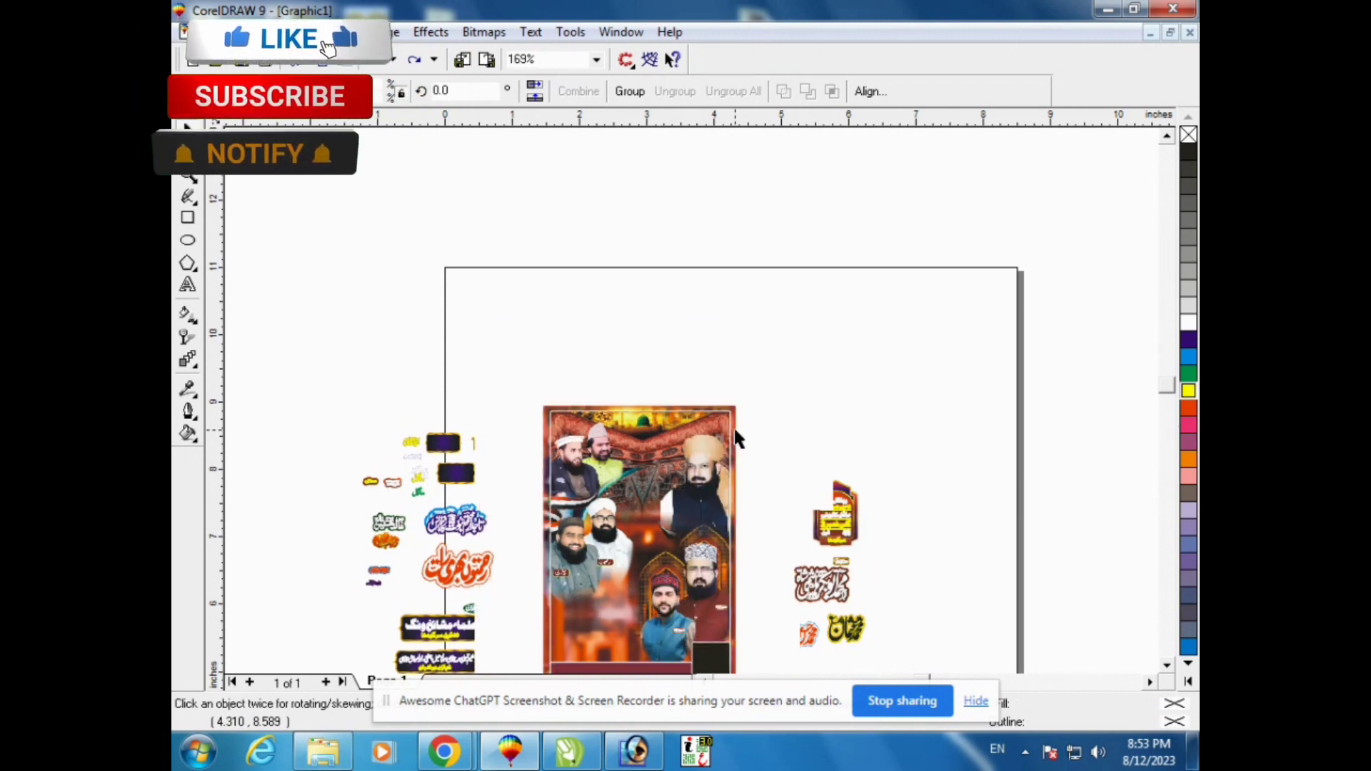
Step: Undo the separation of the address badge's parts and the moves of the name titles beside the bottom-right portraits
key(ctrl+z)
key(ctrl+z)
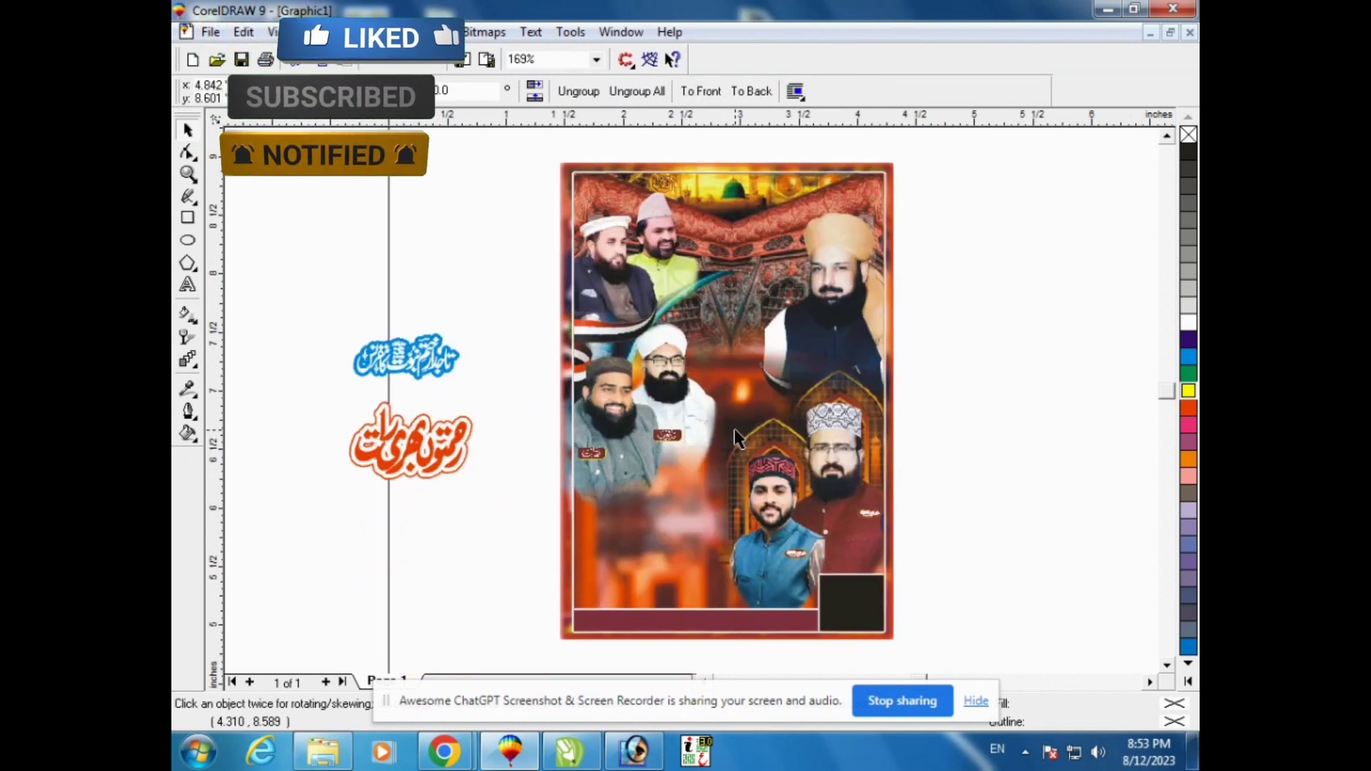
key(ctrl+z)
key(ctrl+z)
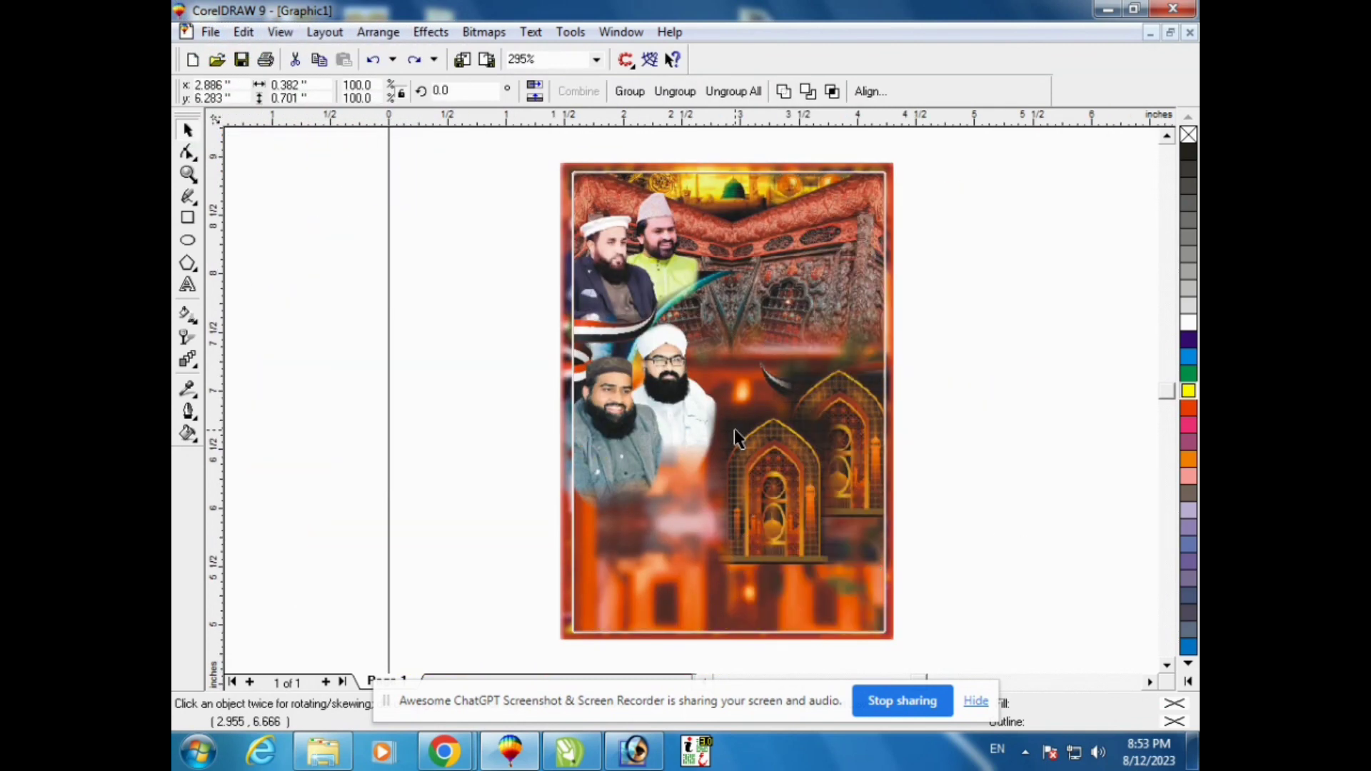
key(ctrl+shift+z)
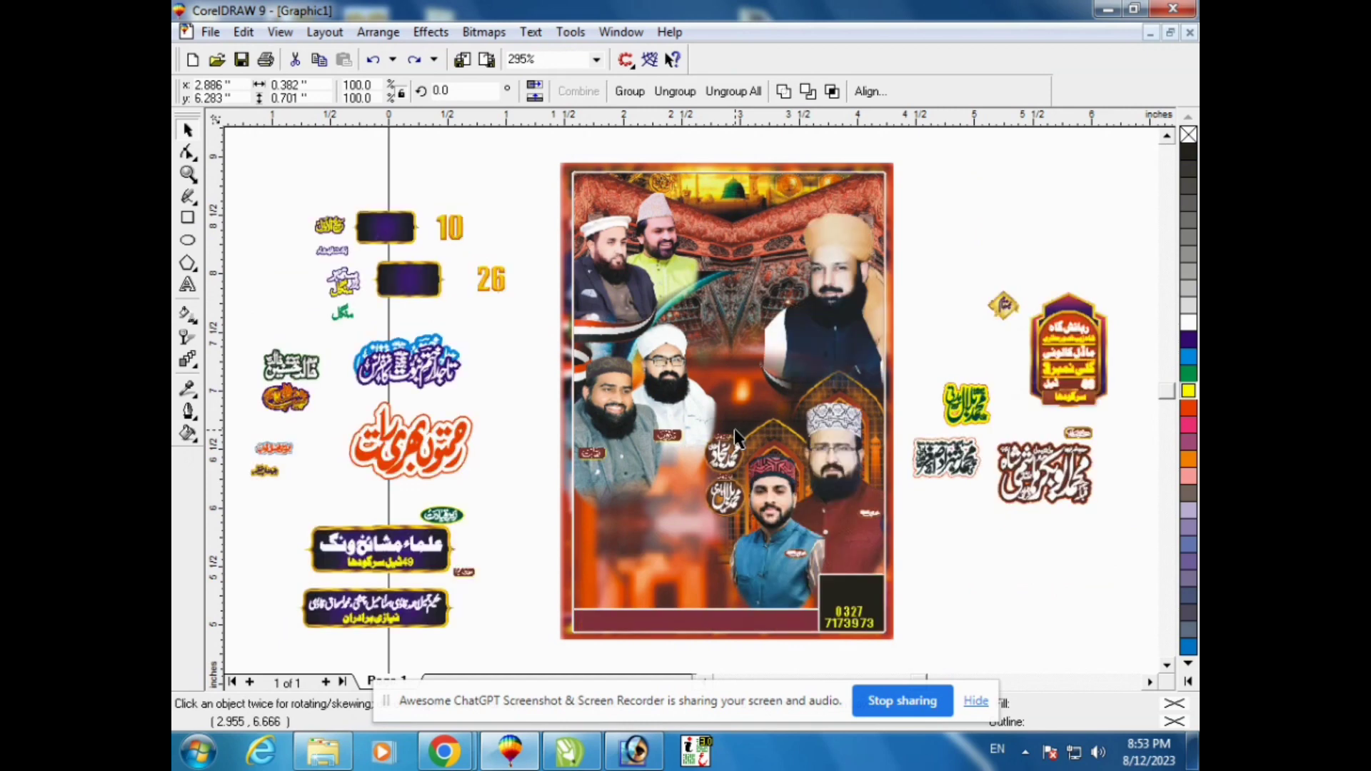
key(ctrl+z)
key(ctrl+z)
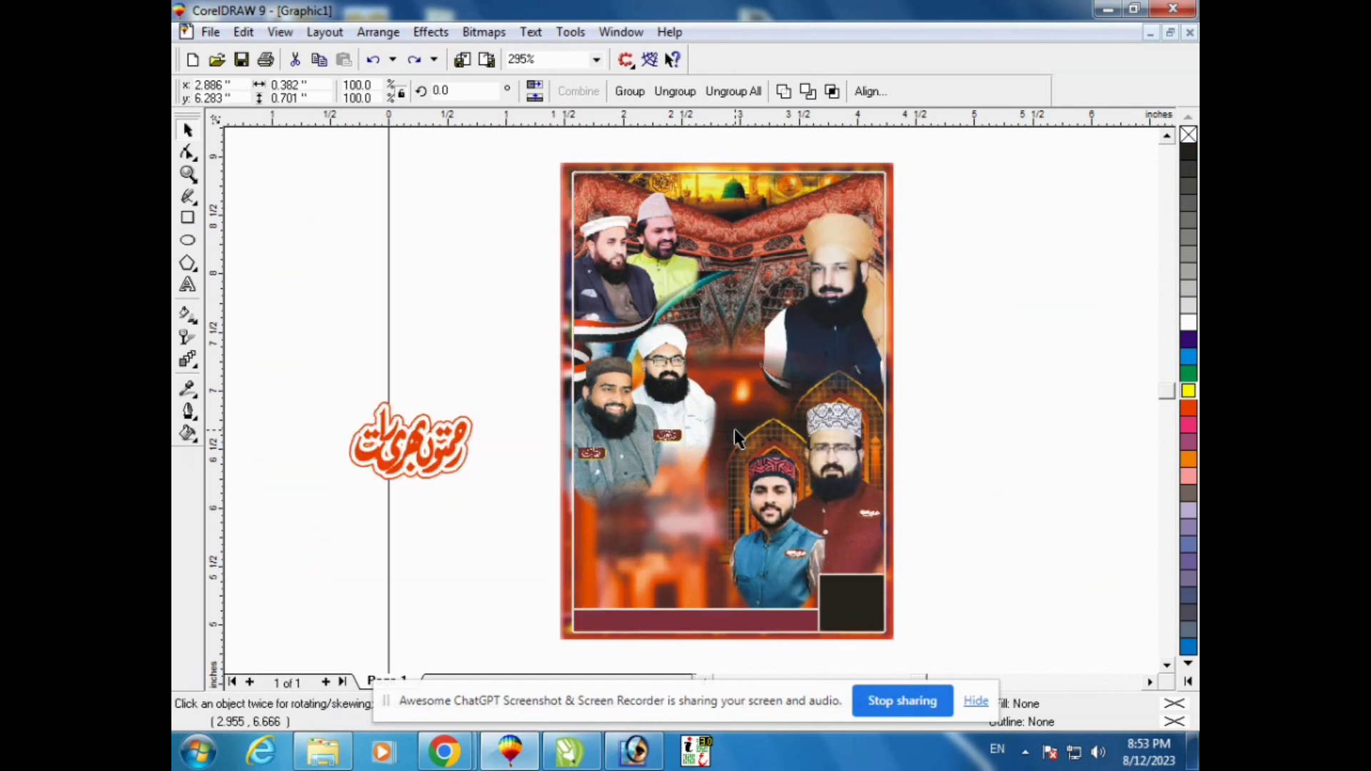
key(ctrl+shift+z)
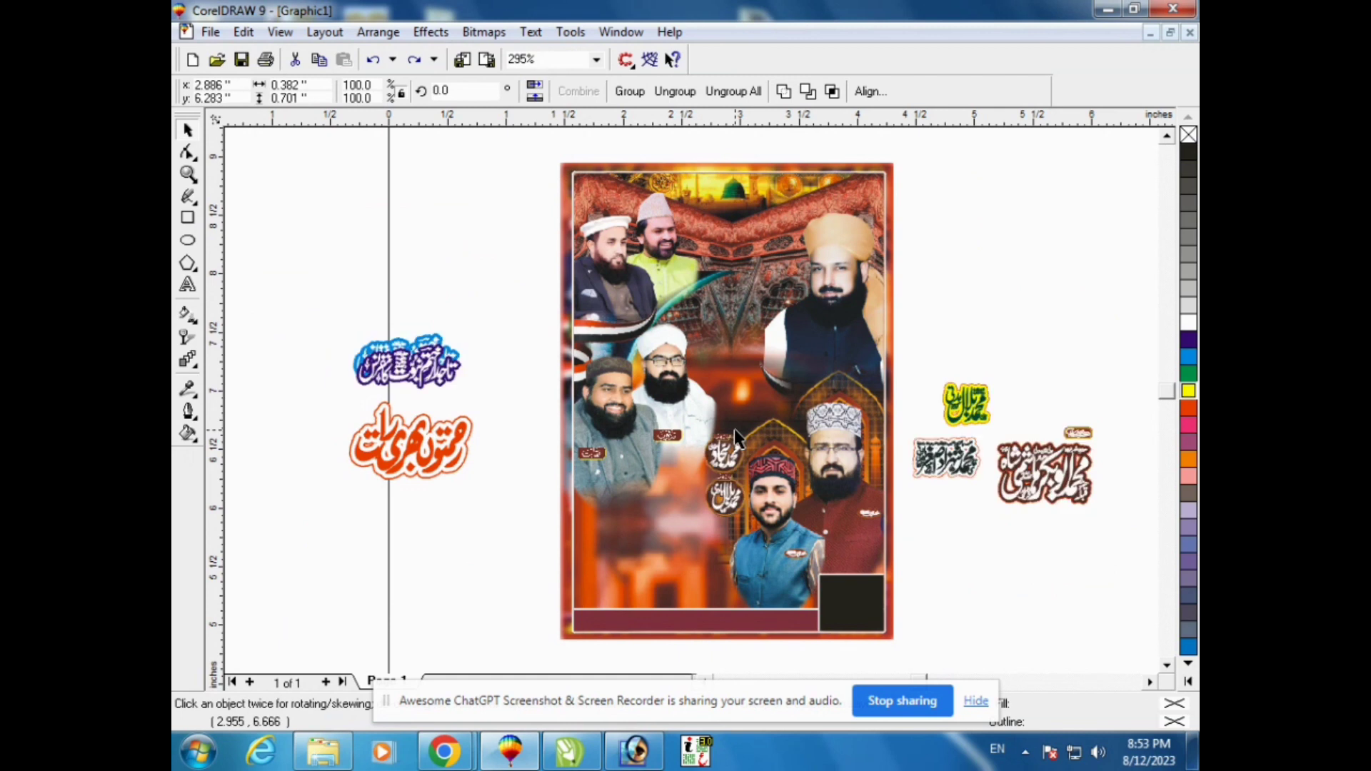
Step: Undo the recolouring of the black name title and the moves of the two dark blue banners
key(ctrl+z)
key(ctrl+shift+z)
key(ctrl+z)
key(ctrl+shift+z)
key(ctrl+z)
key(ctrl+shift+z)
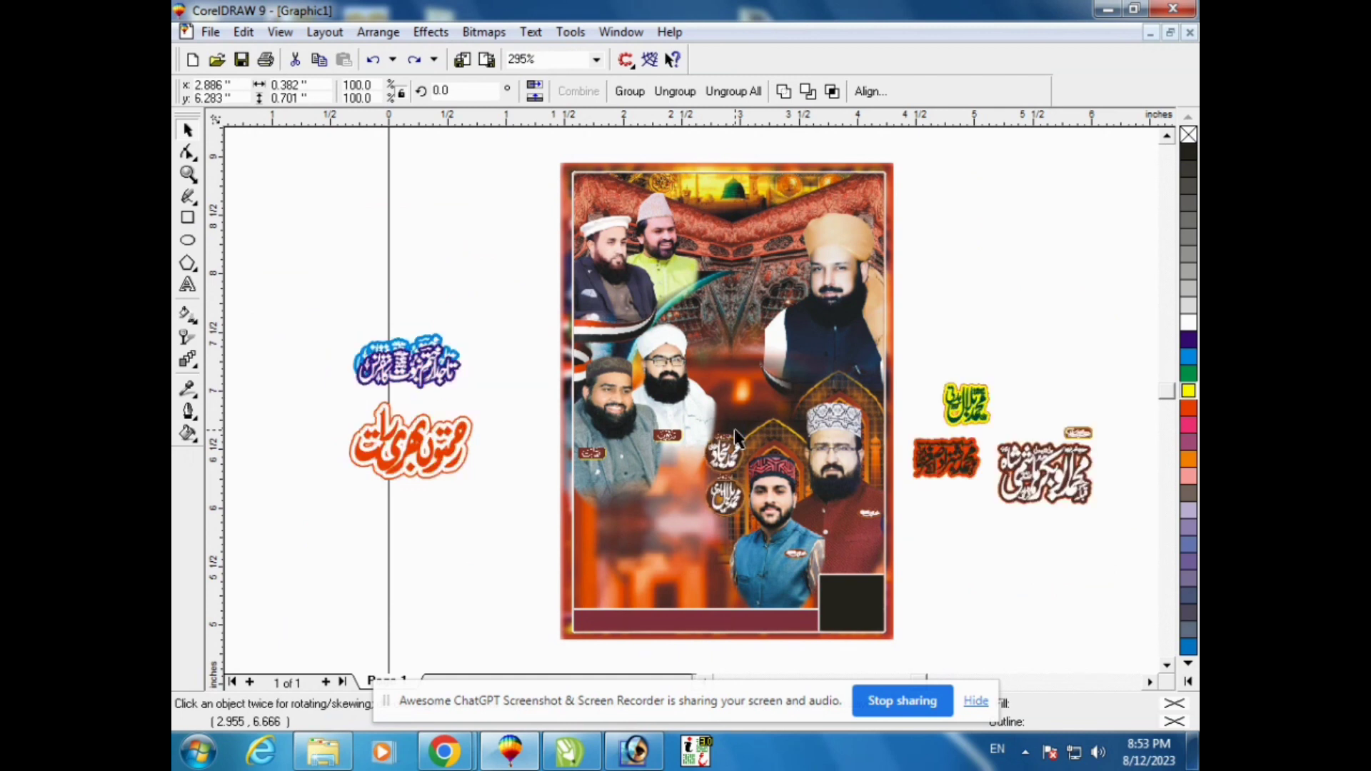
key(ctrl+z)
key(ctrl+shift+z)
key(ctrl+z)
key(ctrl+shift+z)
key(ctrl+z)
key(ctrl+shift+z)
key(ctrl+shift+z)
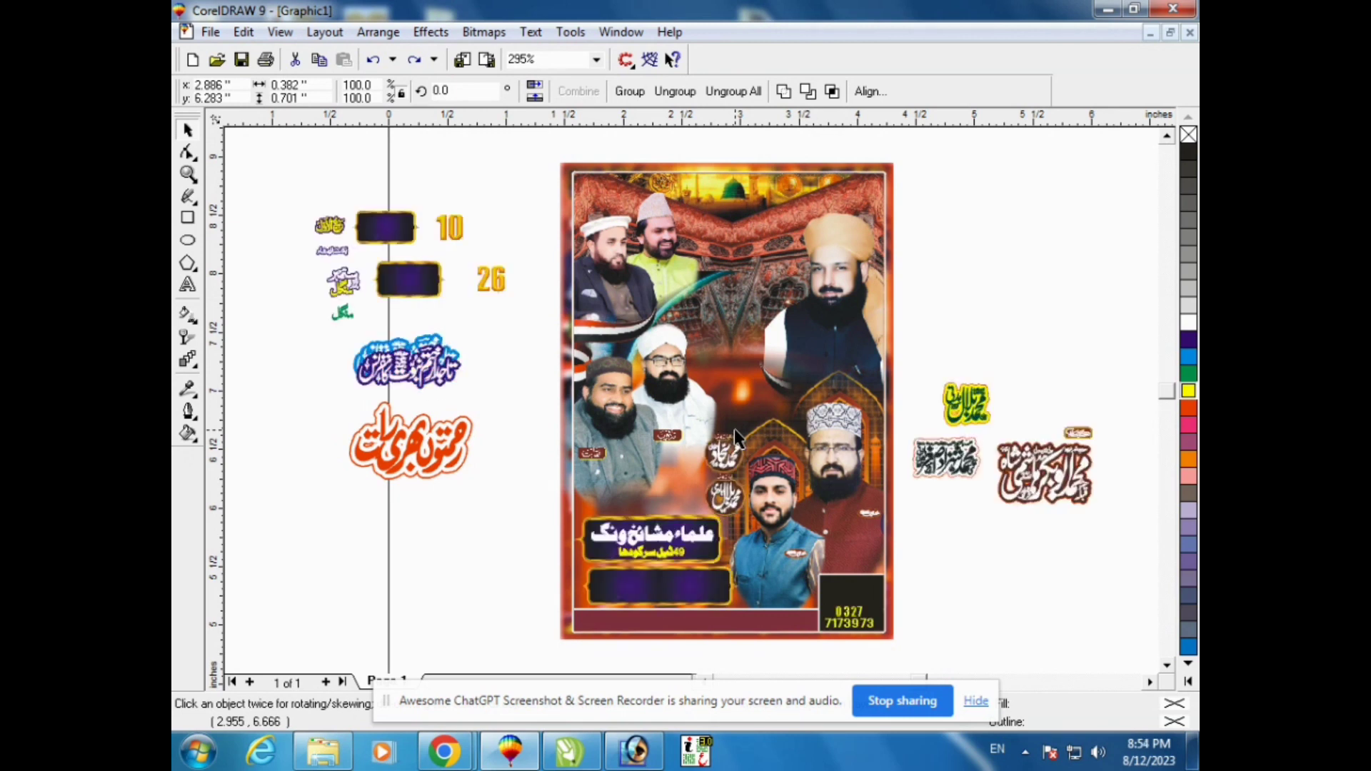
Step: Undo the moves and colour changes of the green, black and brown name titles placed right of the poster
key(ctrl+z)
key(ctrl+z)
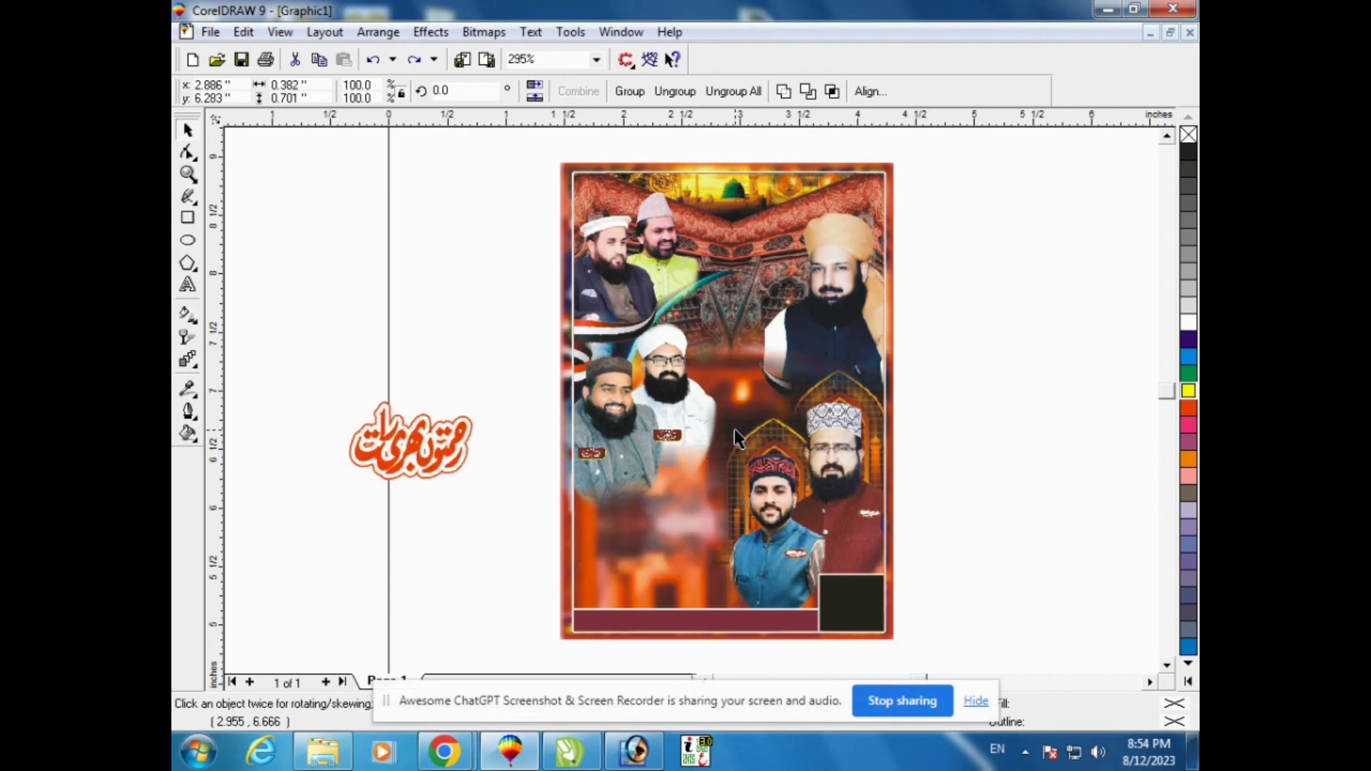
key(ctrl+shift+z)
key(ctrl+shift+z)
key(ctrl+z)
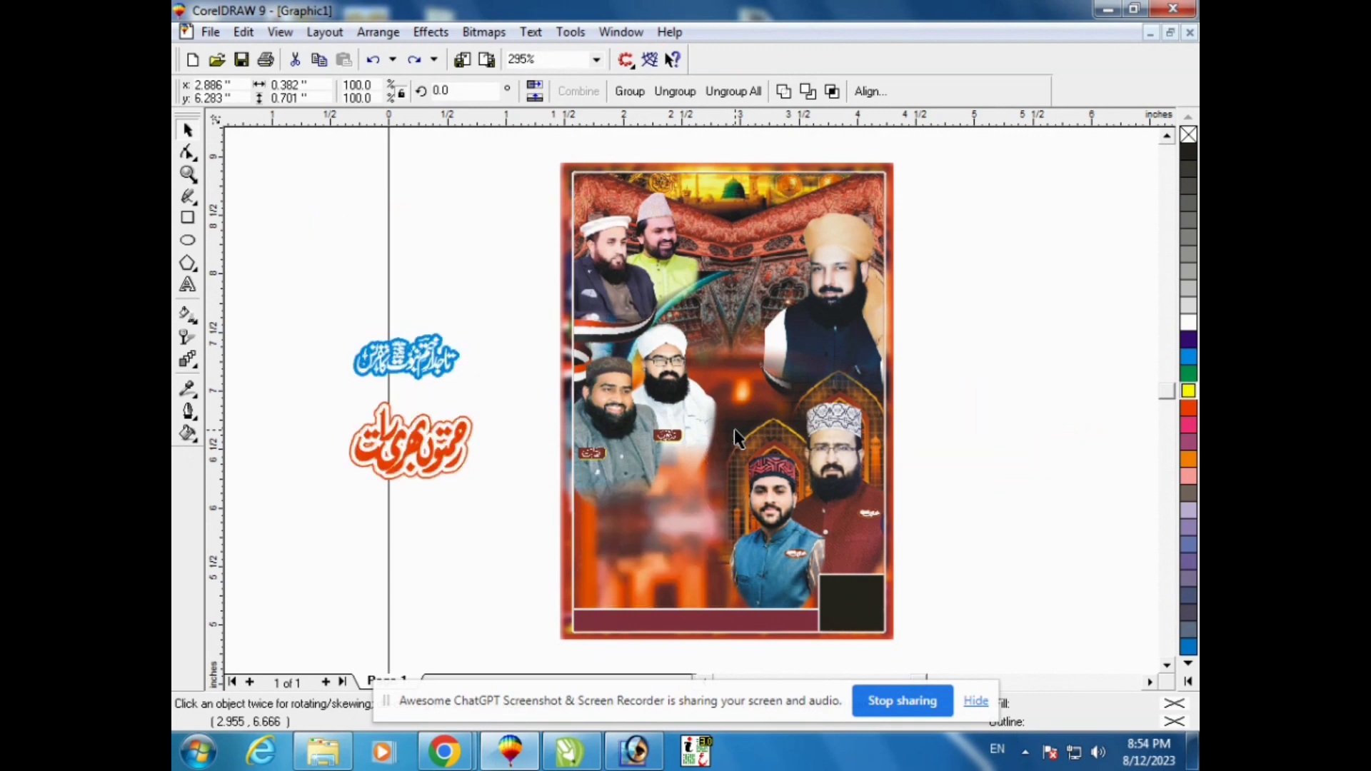
key(ctrl+shift+z)
key(ctrl+shift+z)
key(ctrl+shift+z)
key(ctrl+z)
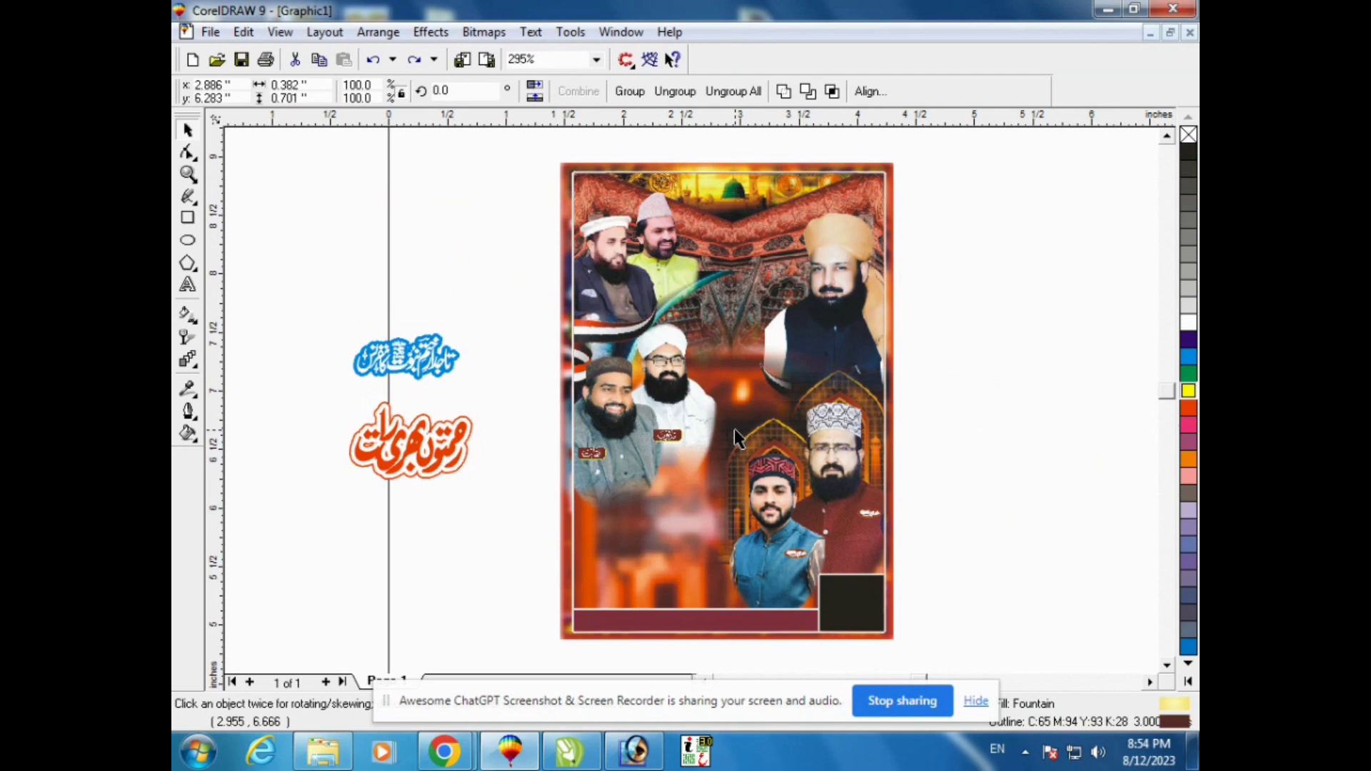
key(ctrl+shift+z)
key(ctrl+shift+z)
key(ctrl+shift+z)
key(ctrl+z)
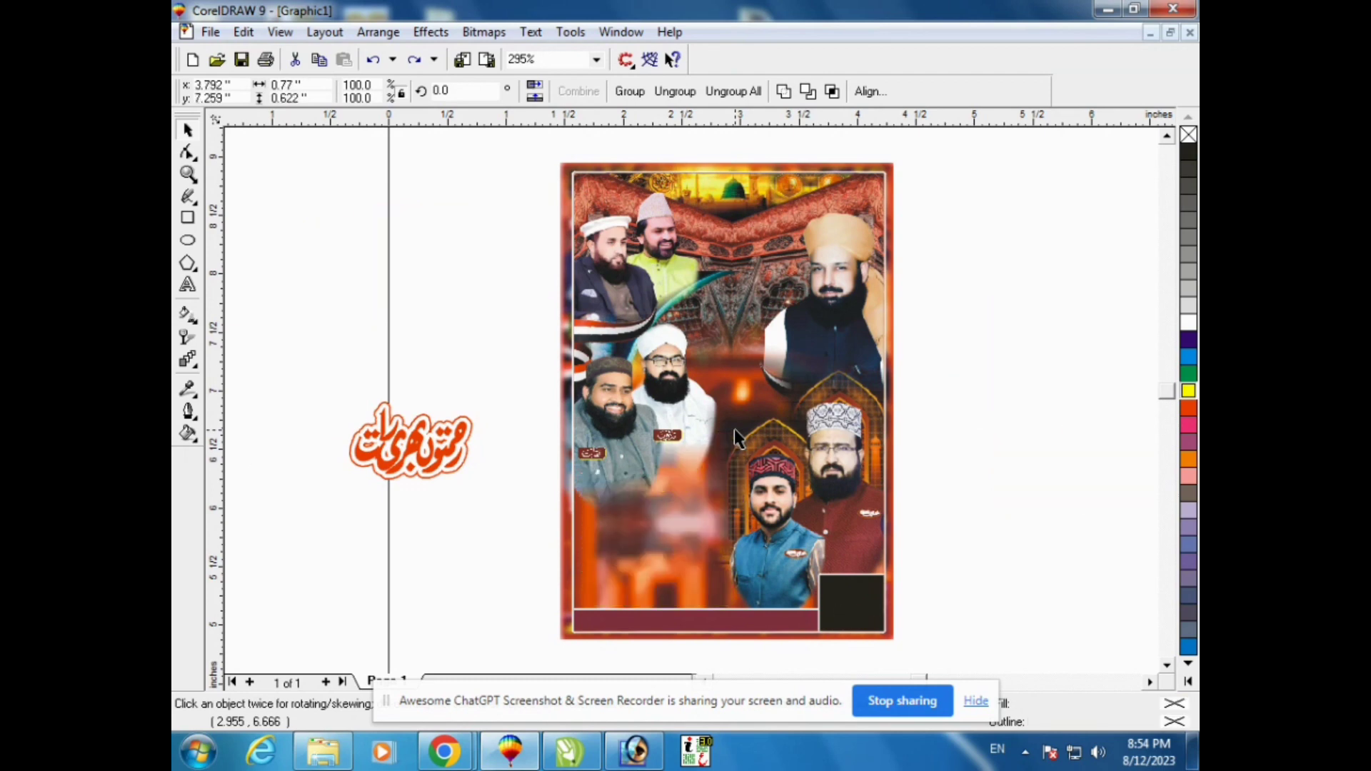
Step: Undo the address badge's move so it returns to the middle of the poster
key(ctrl+shift+z)
key(ctrl+shift+z)
key(ctrl+z)
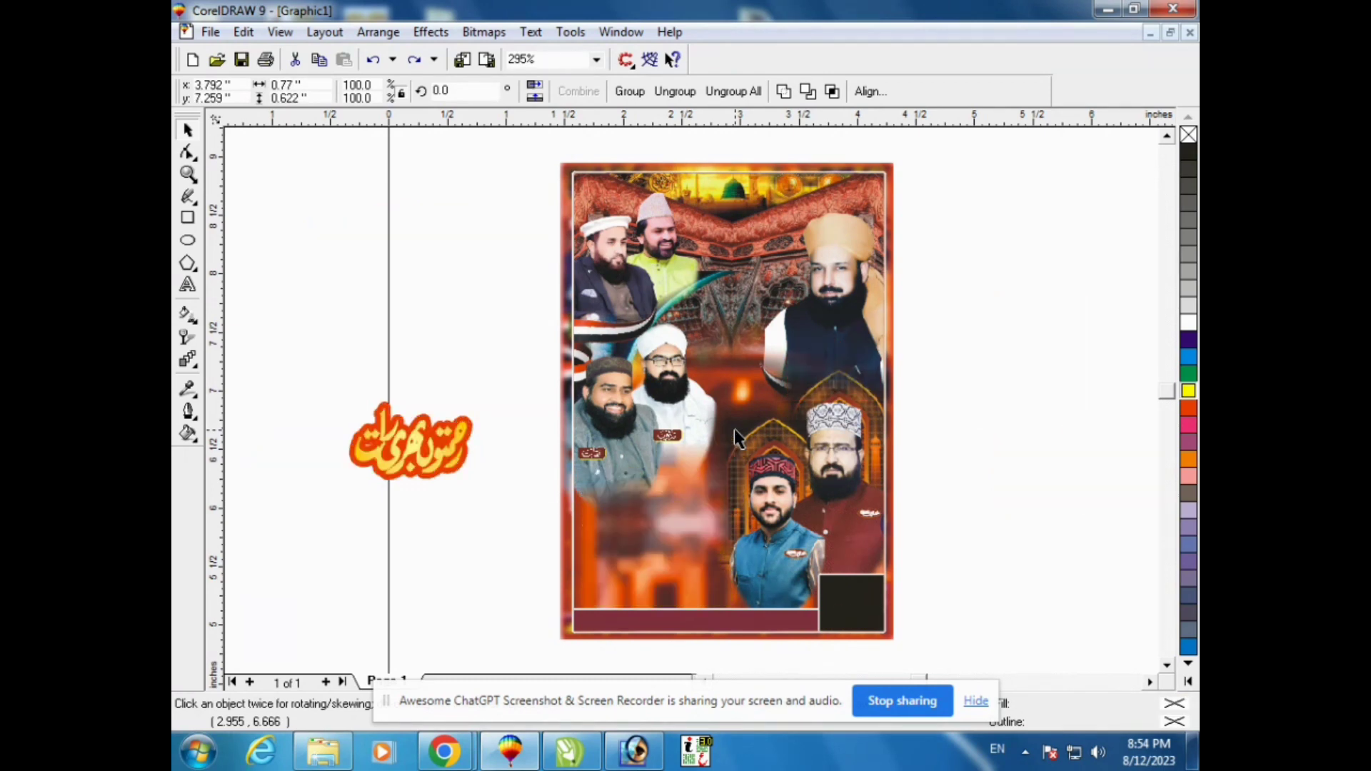
key(ctrl+shift+z)
key(ctrl+shift+z)
key(ctrl+z)
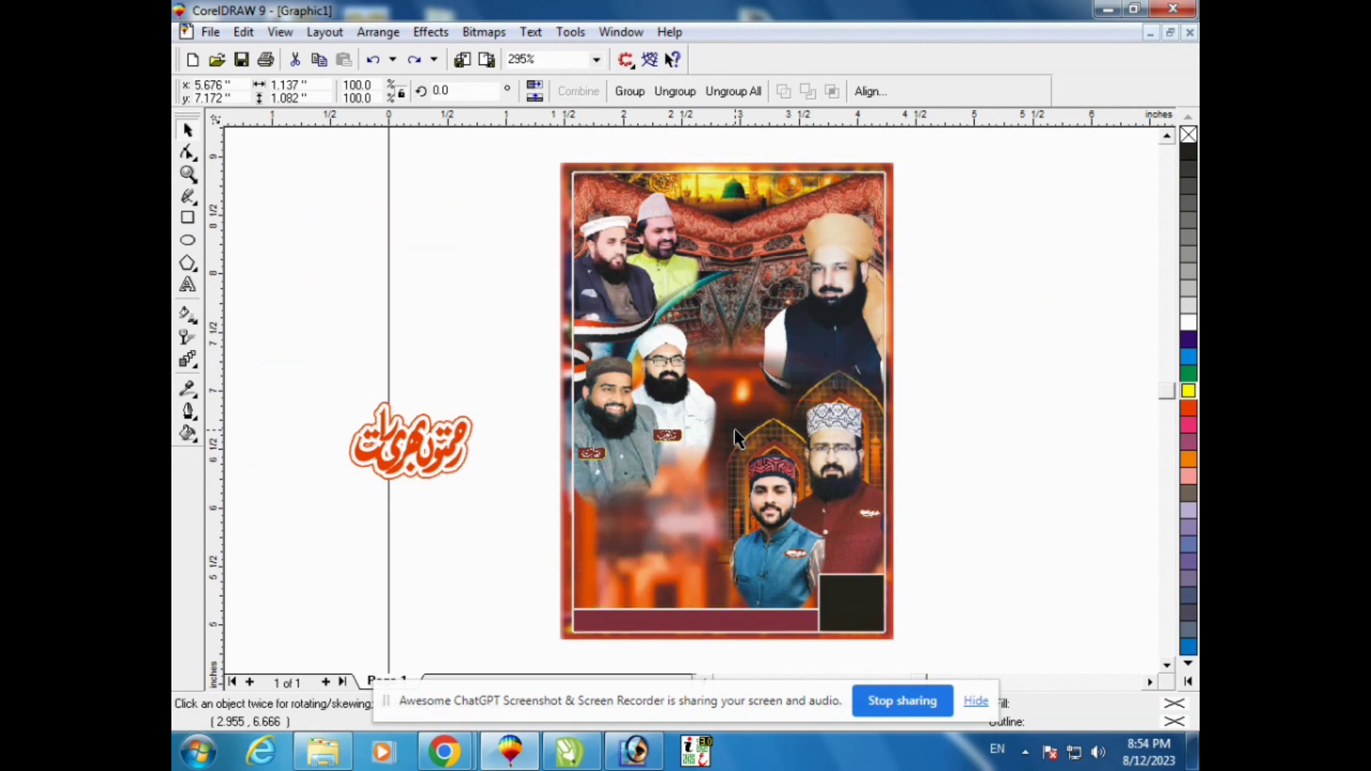
key(ctrl+shift+z)
key(ctrl+shift+z)
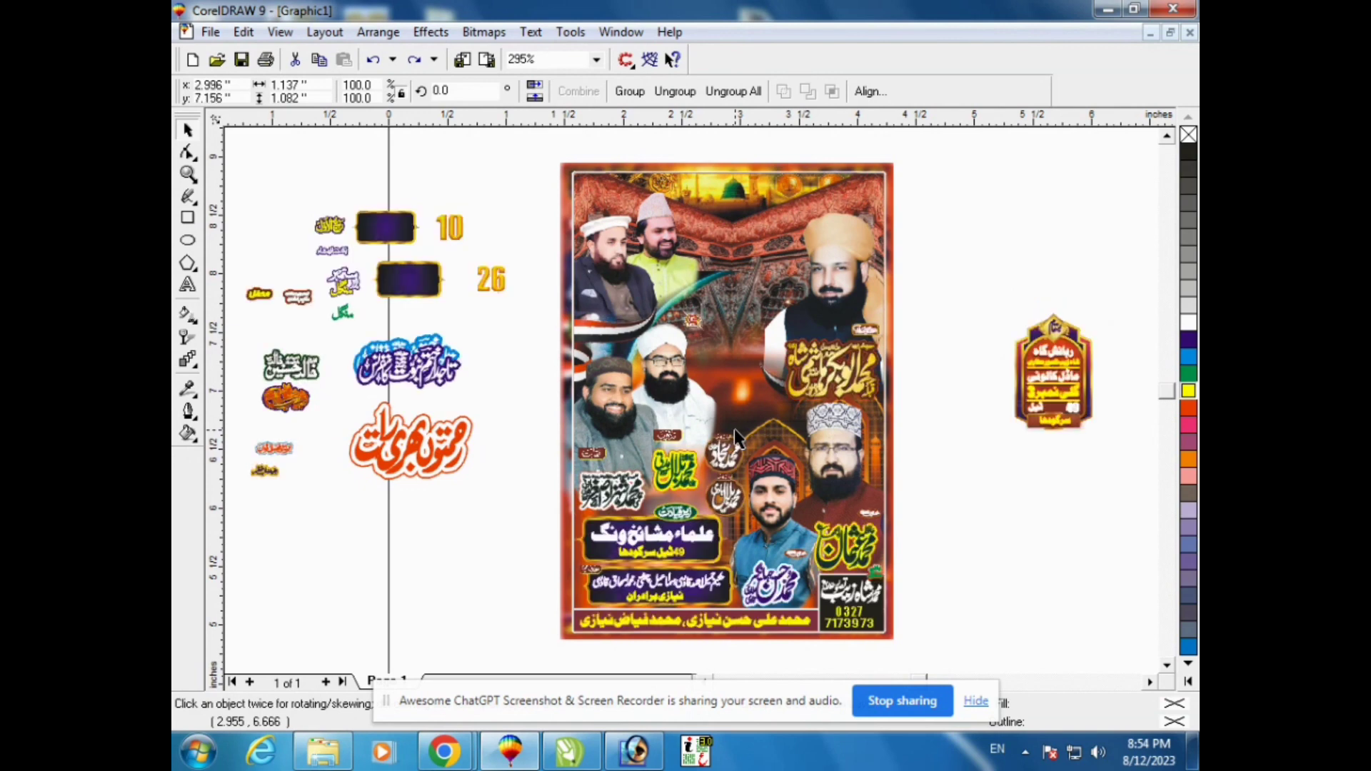
key(ctrl+z)
key(ctrl+shift+z)
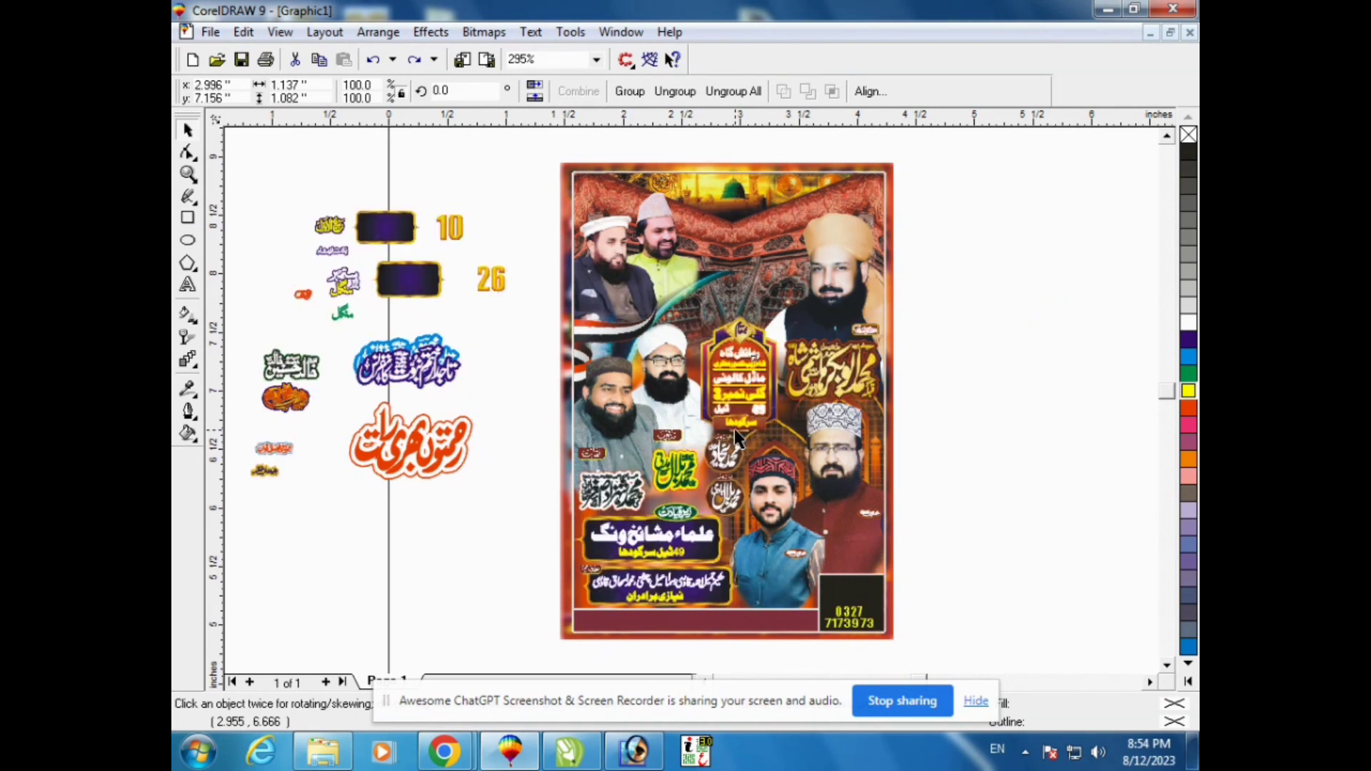
Step: Undo the moves of the small captions near the poster's top and beside the top-left portraits
key(ctrl+z)
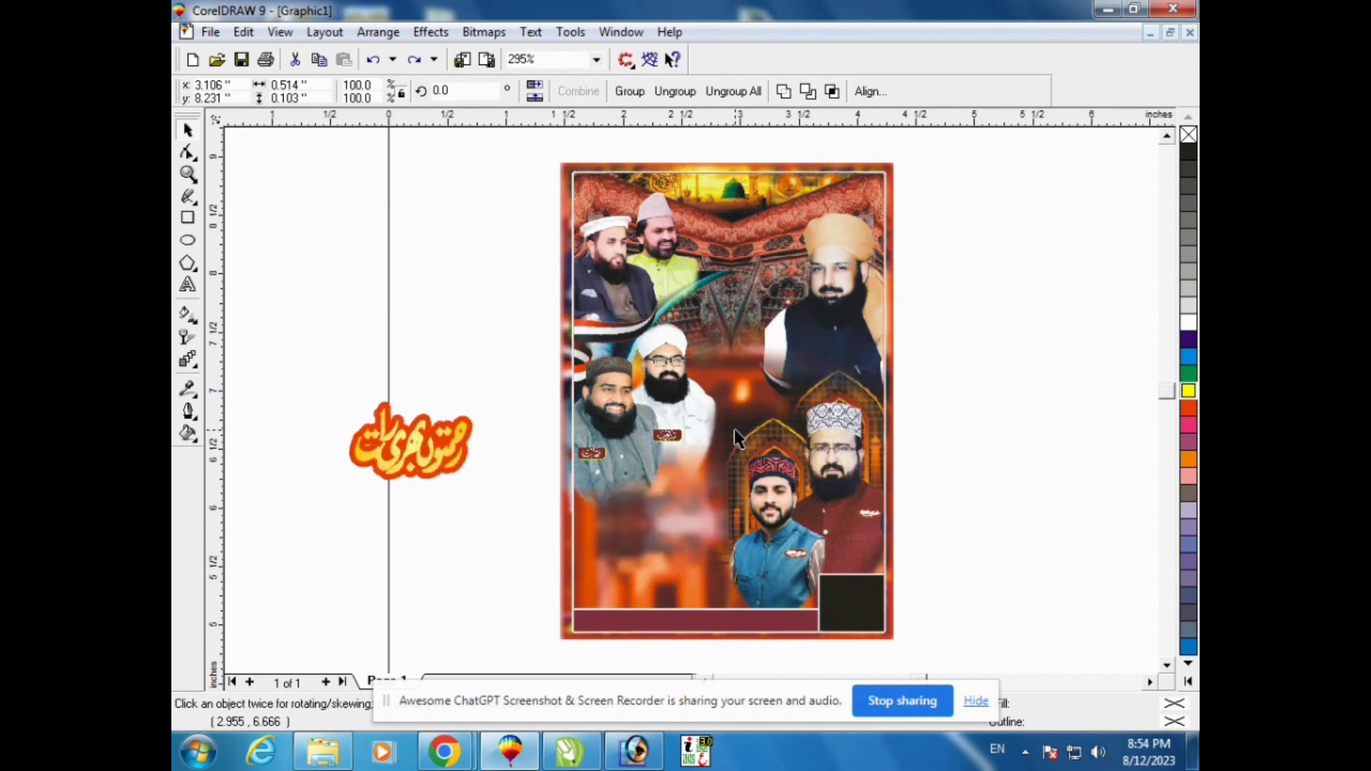
key(ctrl+shift+z)
key(ctrl+shift+z)
key(ctrl+z)
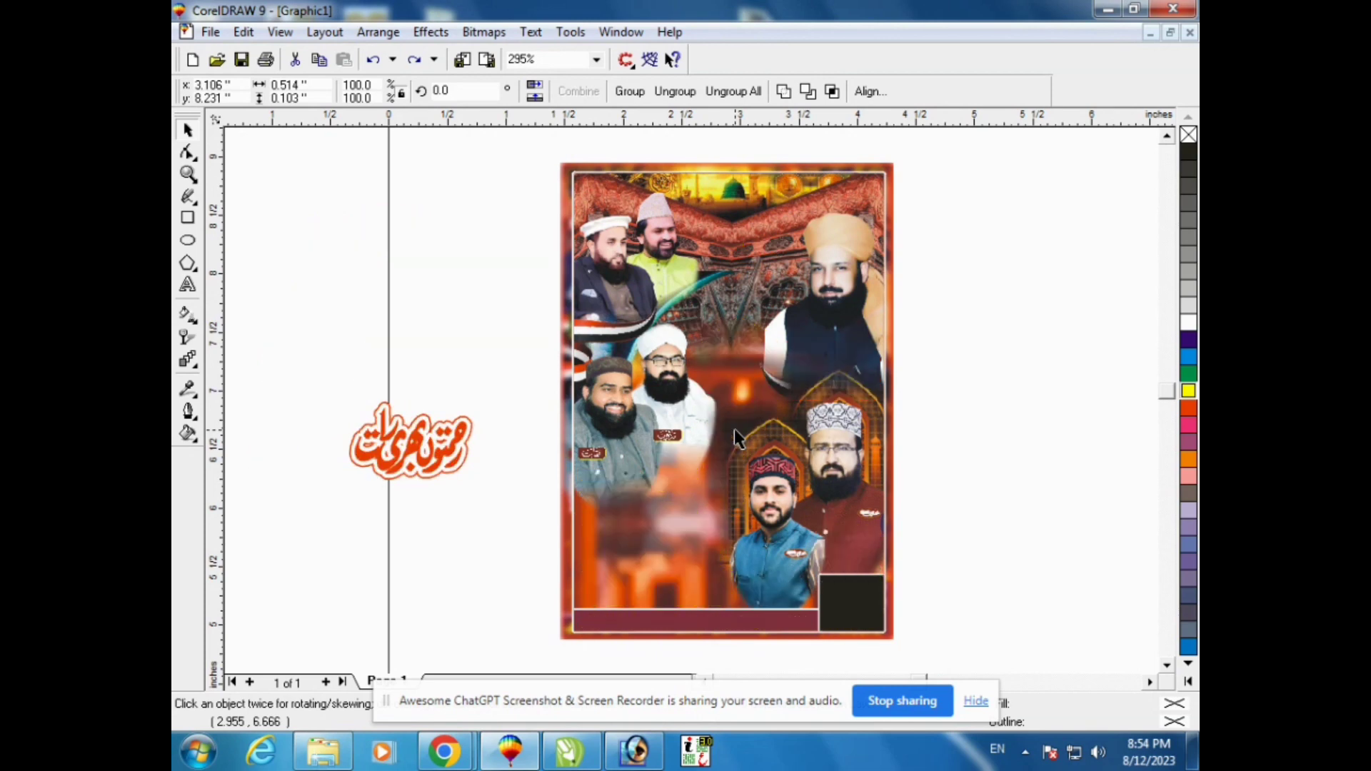
key(ctrl+shift+z)
key(ctrl+shift+z)
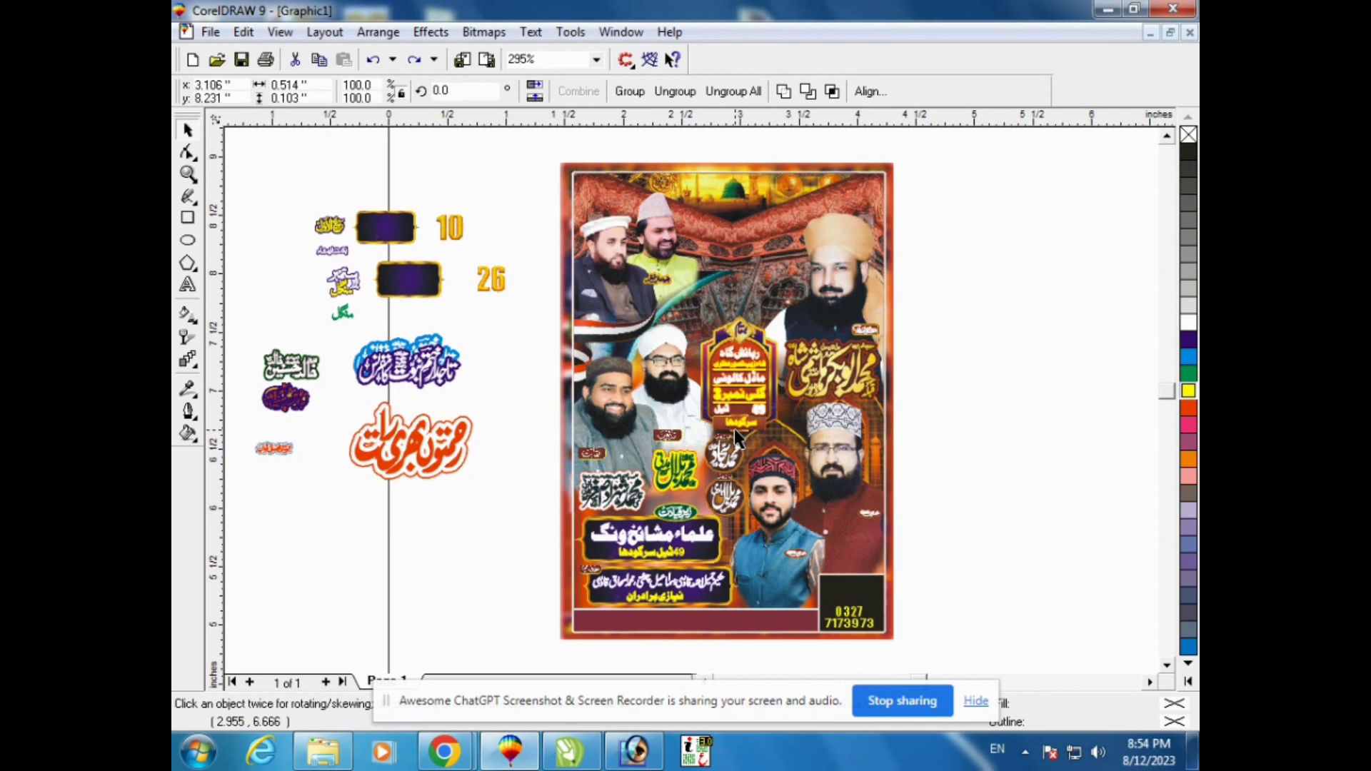
key(ctrl+z)
key(ctrl+z)
key(ctrl+z)
key(ctrl+shift+z)
key(ctrl+shift+z)
key(ctrl+shift+z)
key(ctrl+shift+z)
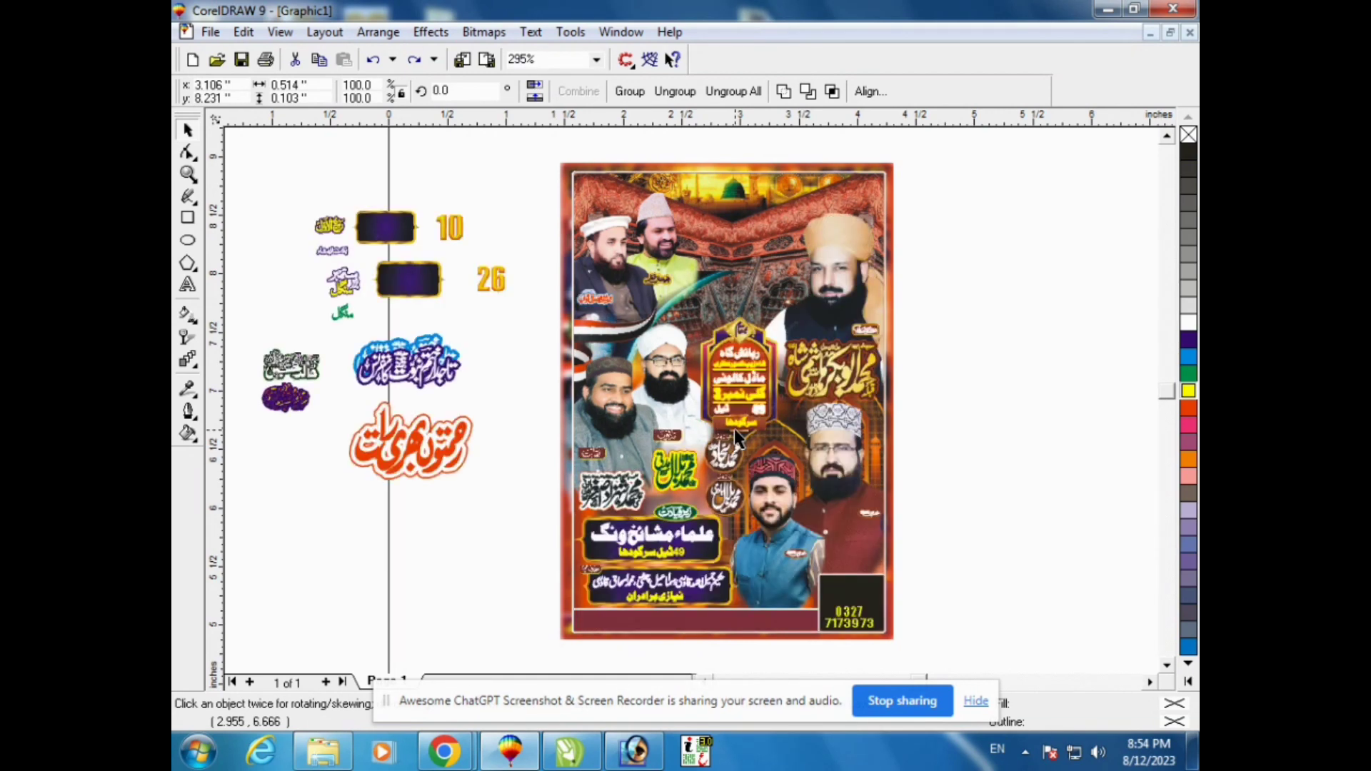
Step: Undo the colour changes and moves of the two name titles belonging to the top-left portrait pair
key(ctrl+shift+z)
key(ctrl+z)
key(ctrl+z)
key(ctrl+z)
key(ctrl+shift+z)
key(ctrl+shift+z)
key(ctrl+shift+z)
key(ctrl+shift+z)
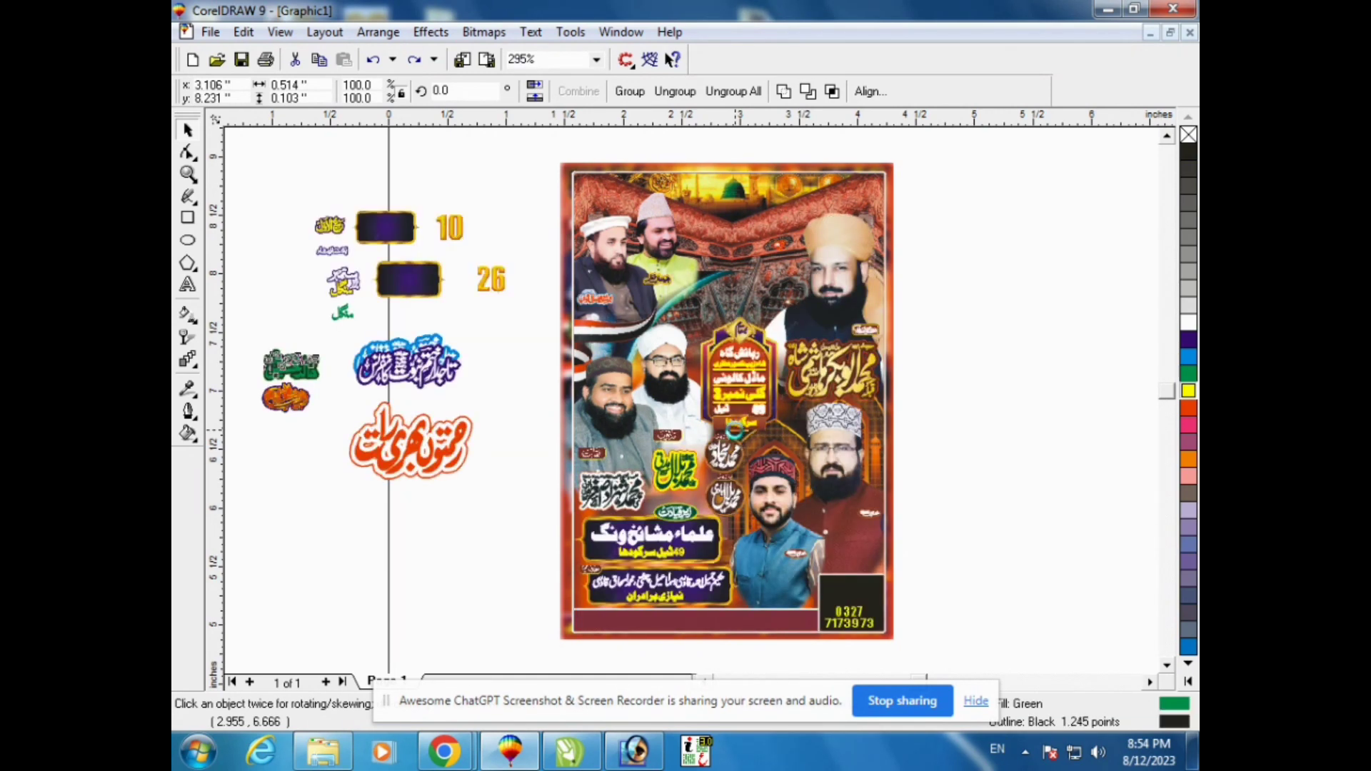
key(ctrl+z)
key(ctrl+z)
key(ctrl+z)
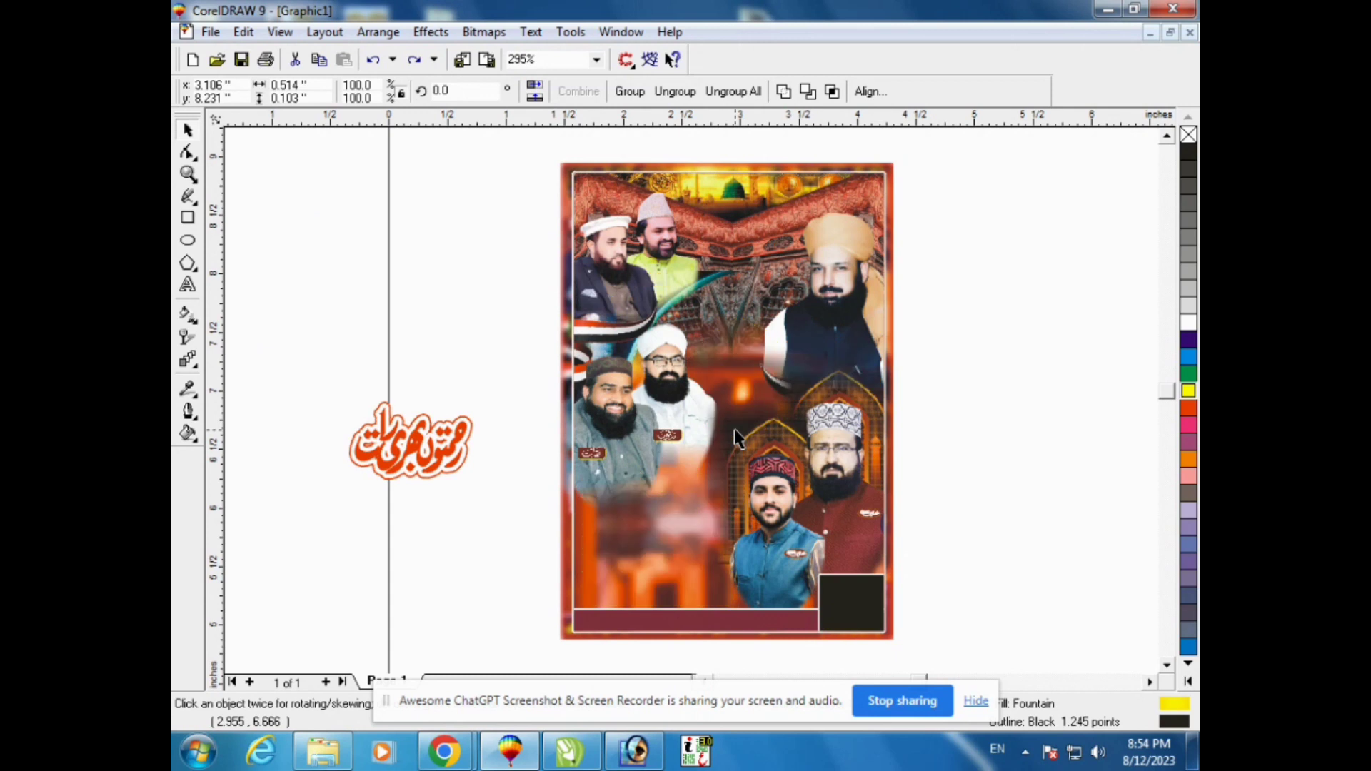
key(ctrl+shift+z)
key(ctrl+shift+z)
key(ctrl+shift+z)
key(Escape)
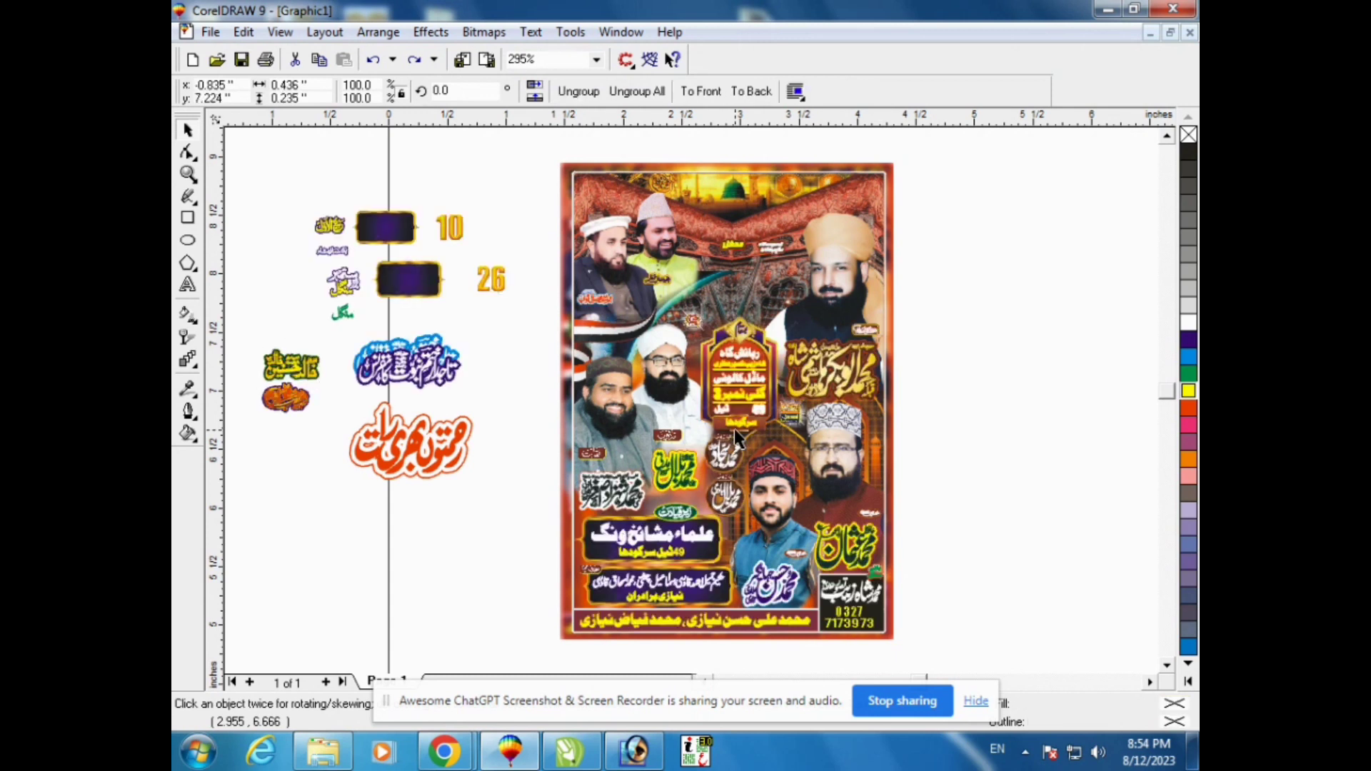
key(ctrl+shift+z)
key(ctrl+shift+z)
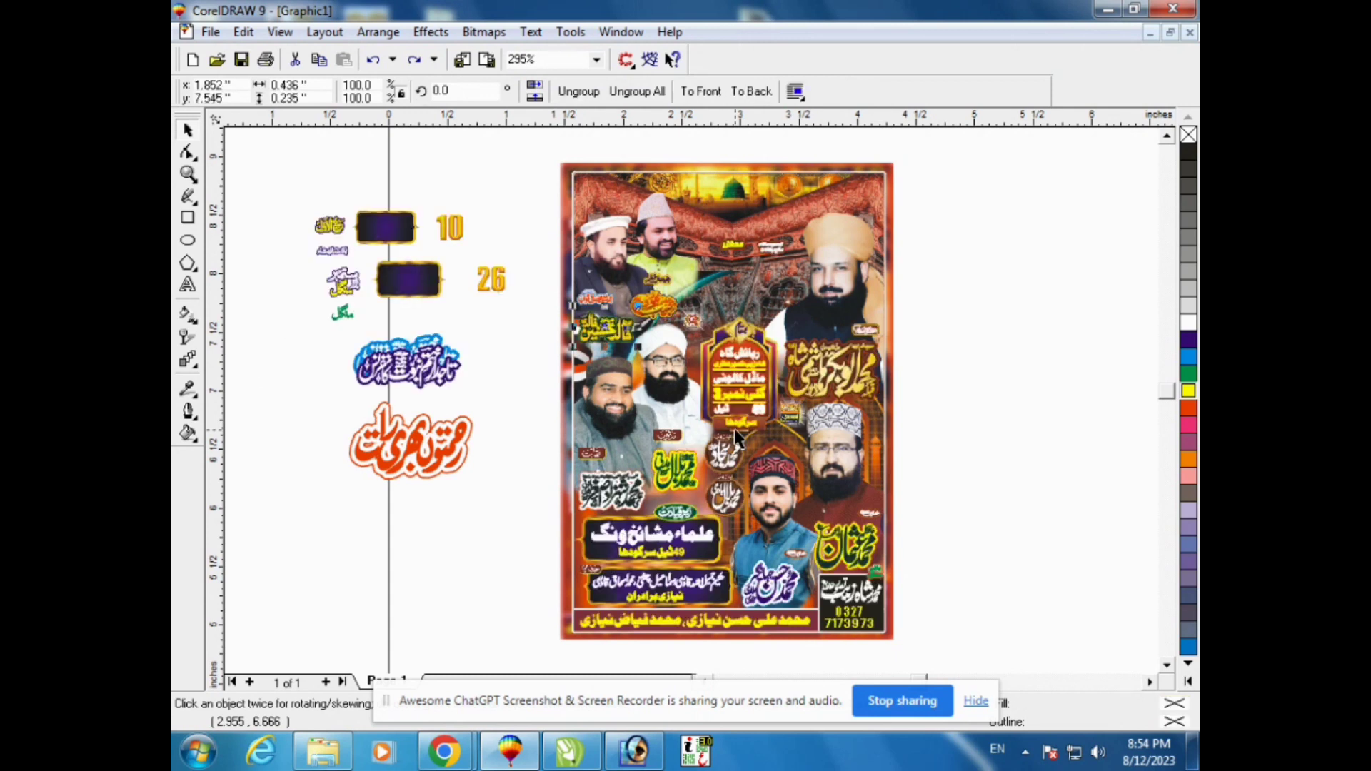
Step: Undo the recolouring of the large red main title and its move away from the poster
key(ctrl+shift+z)
key(ctrl+shift+z)
key(ctrl+shift+z)
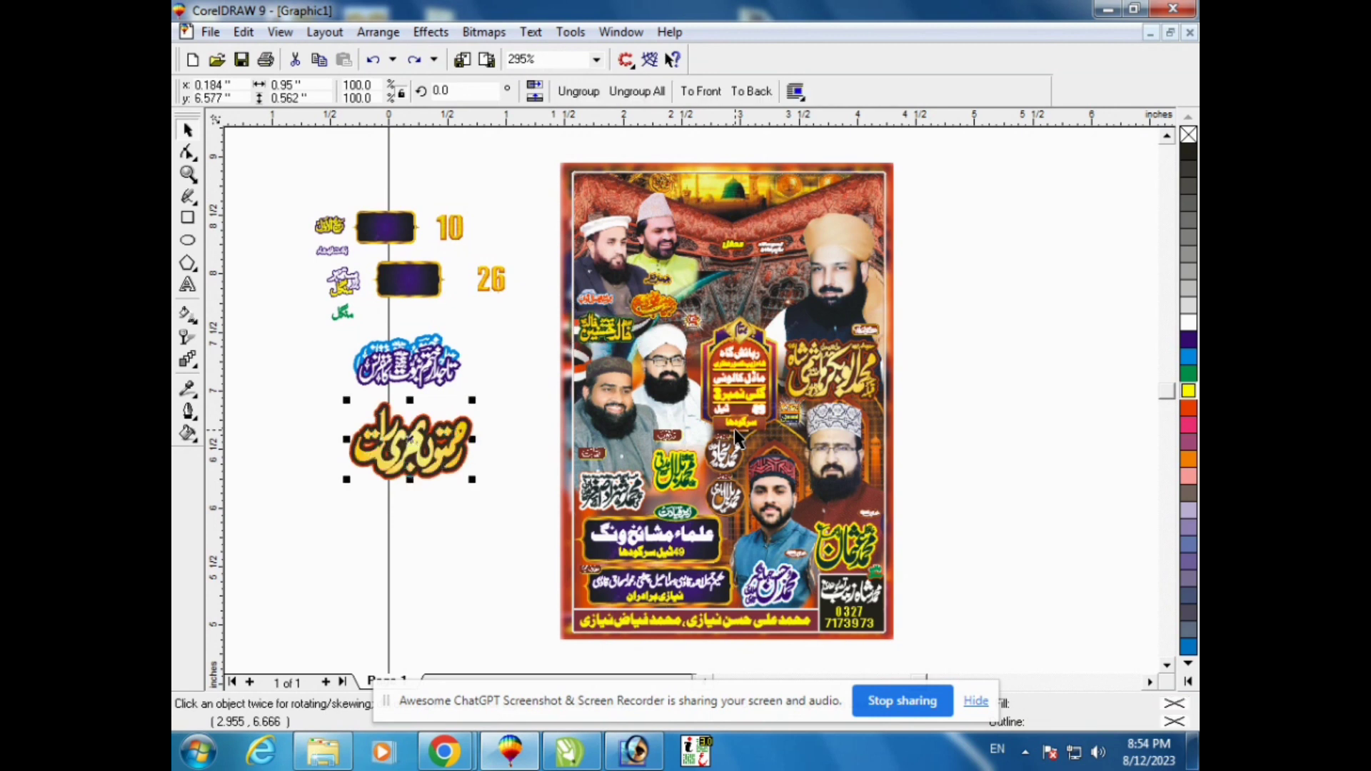
key(ctrl+shift+z)
key(ctrl+shift+z)
key(ctrl+shift+z)
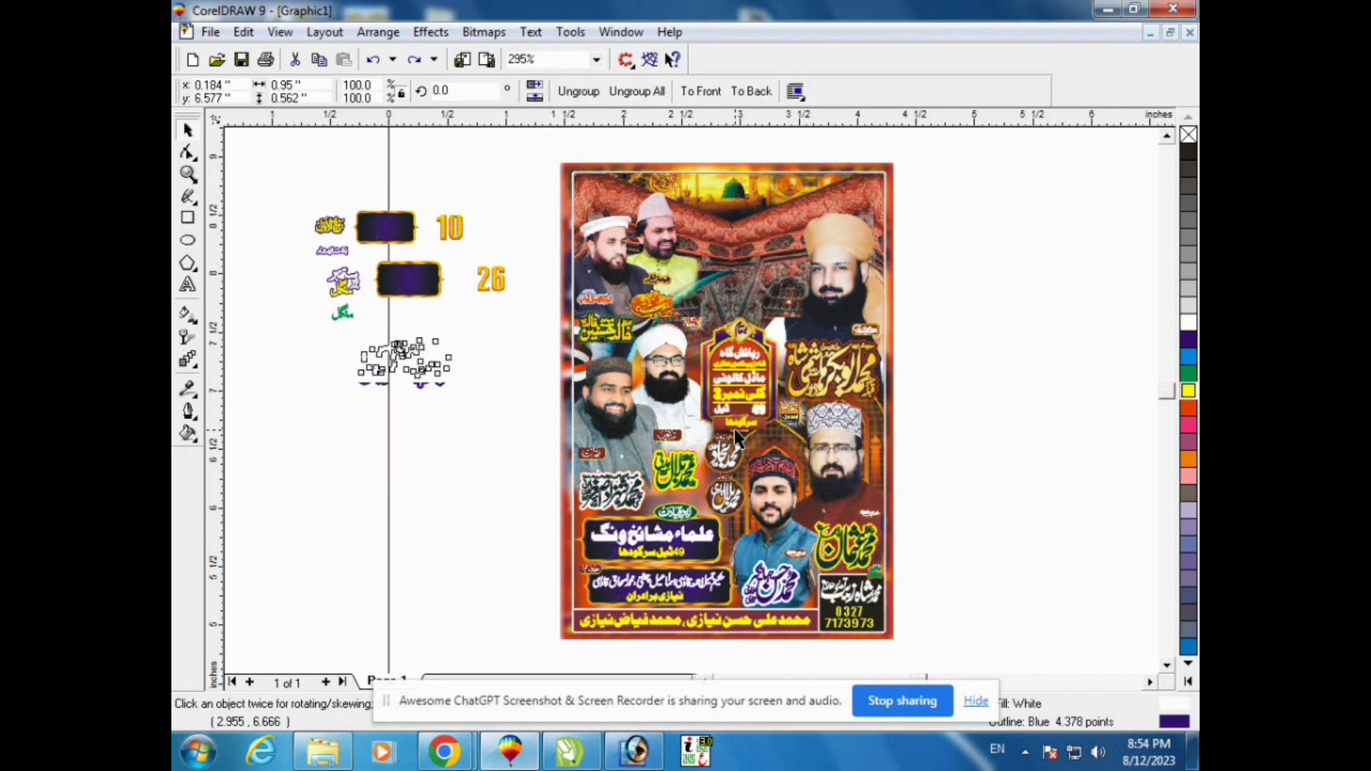
Step: Undo the blue recolouring of the second headline left of the poster
key(ctrl+shift+z)
key(ctrl+shift+z)
key(ctrl+shift+z)
key(ctrl+shift+z)
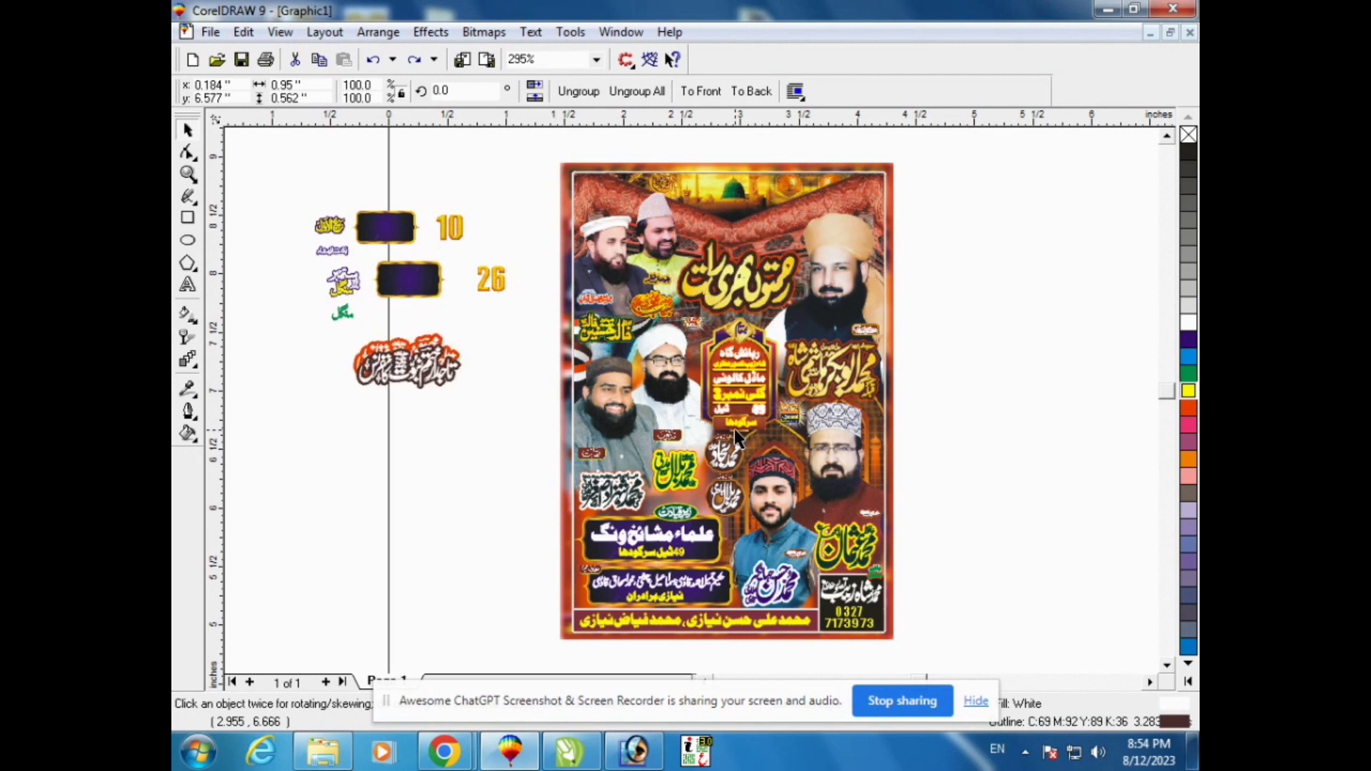
Step: Undo the move of the white-and-red top headline off the poster and the separation of the small green word
key(ctrl+shift+z)
key(ctrl+shift+z)
key(ctrl+shift+z)
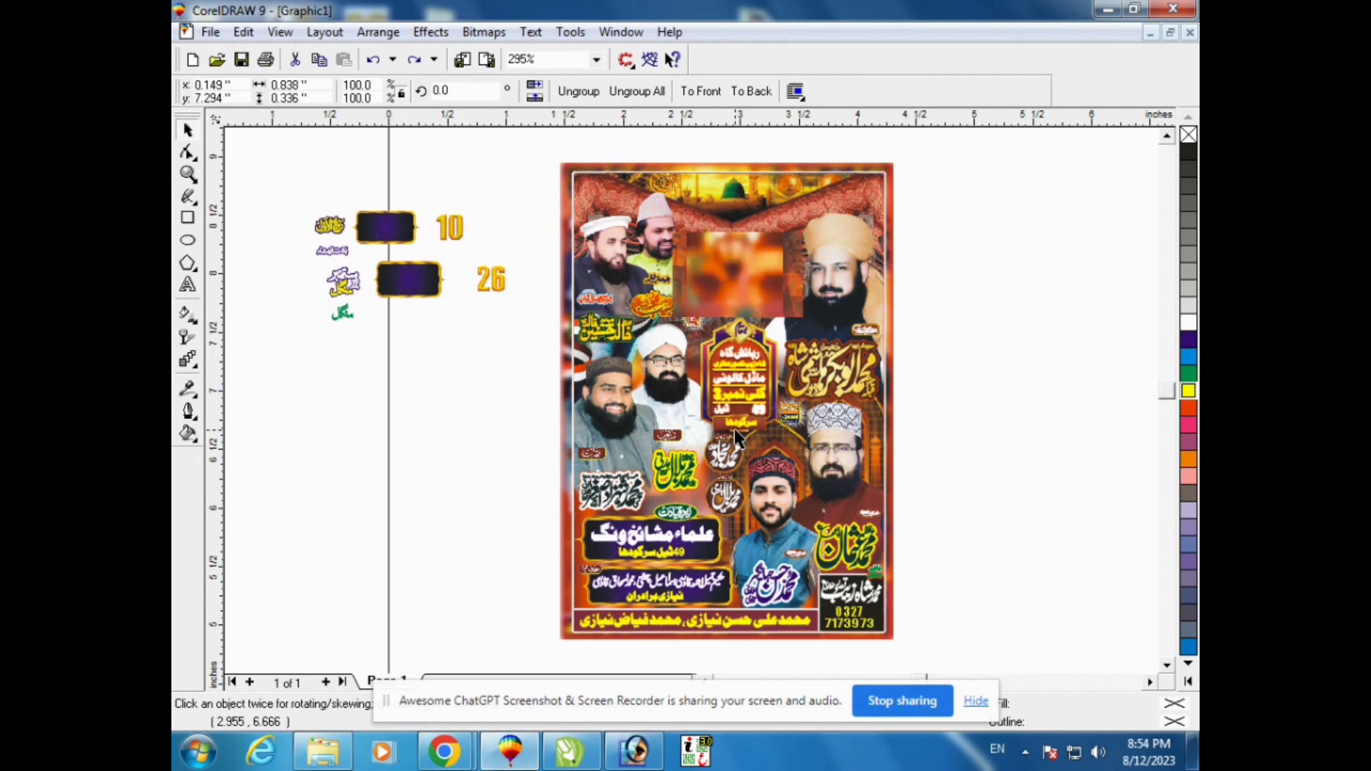
key(ctrl+shift+z)
key(ctrl+shift+z)
key(ctrl+shift+z)
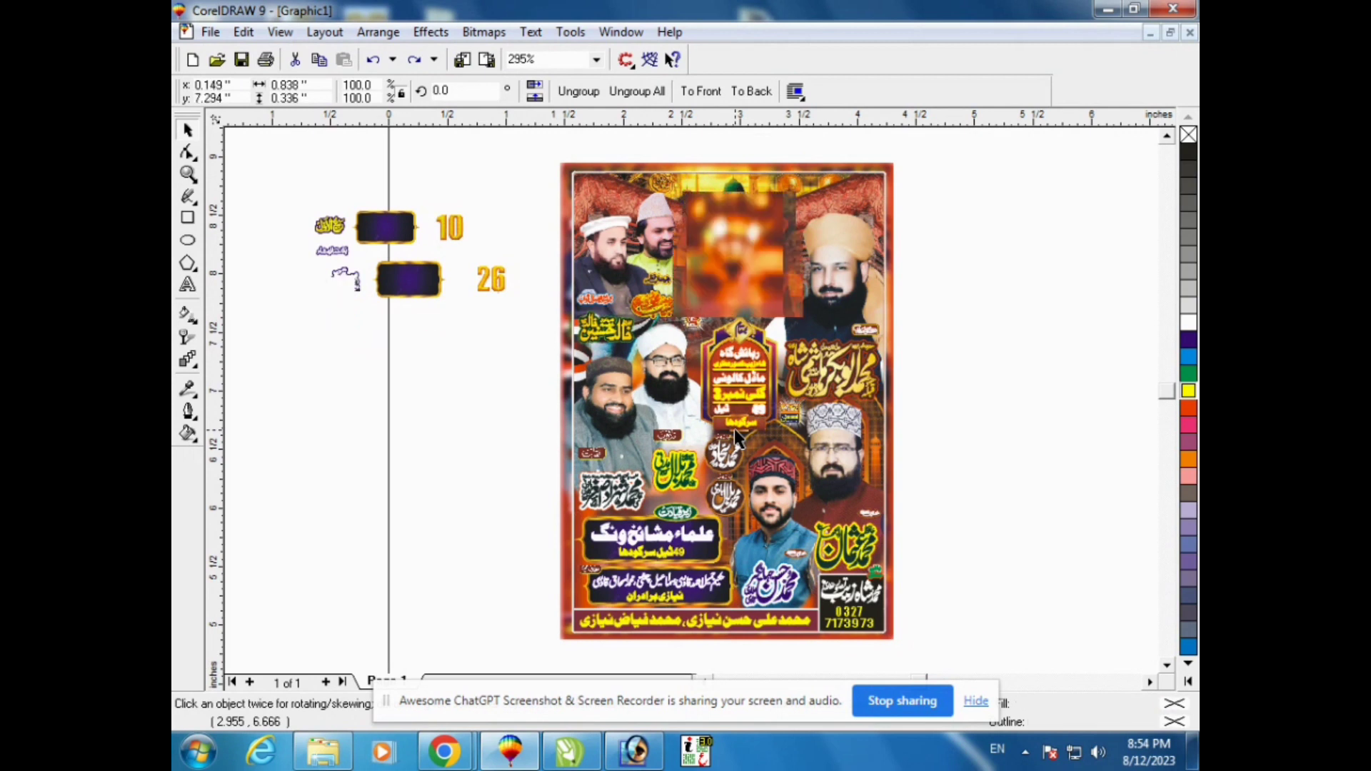
Step: Undo the separation of the 26 date badge's caption and number from its dark frame
key(ctrl+shift+z)
key(ctrl+shift+z)
key(ctrl+shift+z)
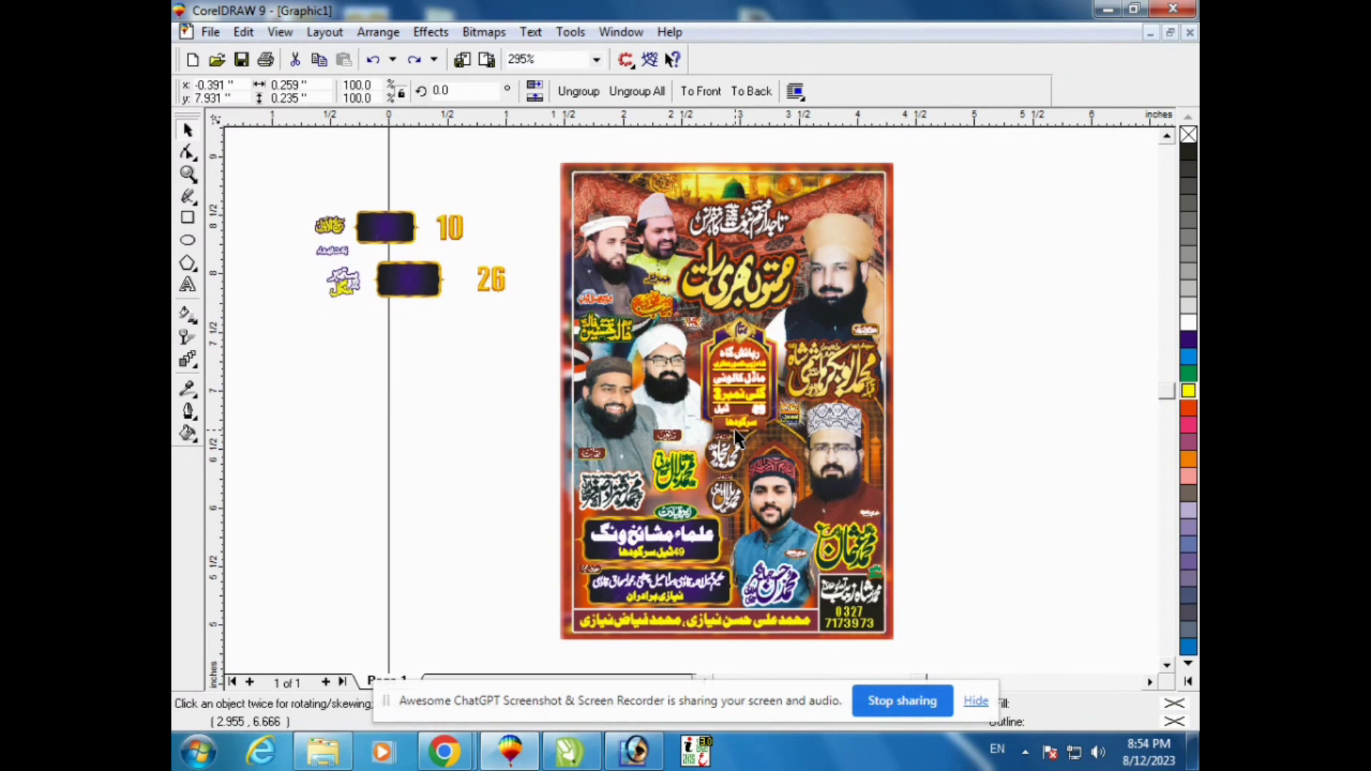
key(ctrl+shift+z)
key(ctrl+shift+z)
key(ctrl+shift+z)
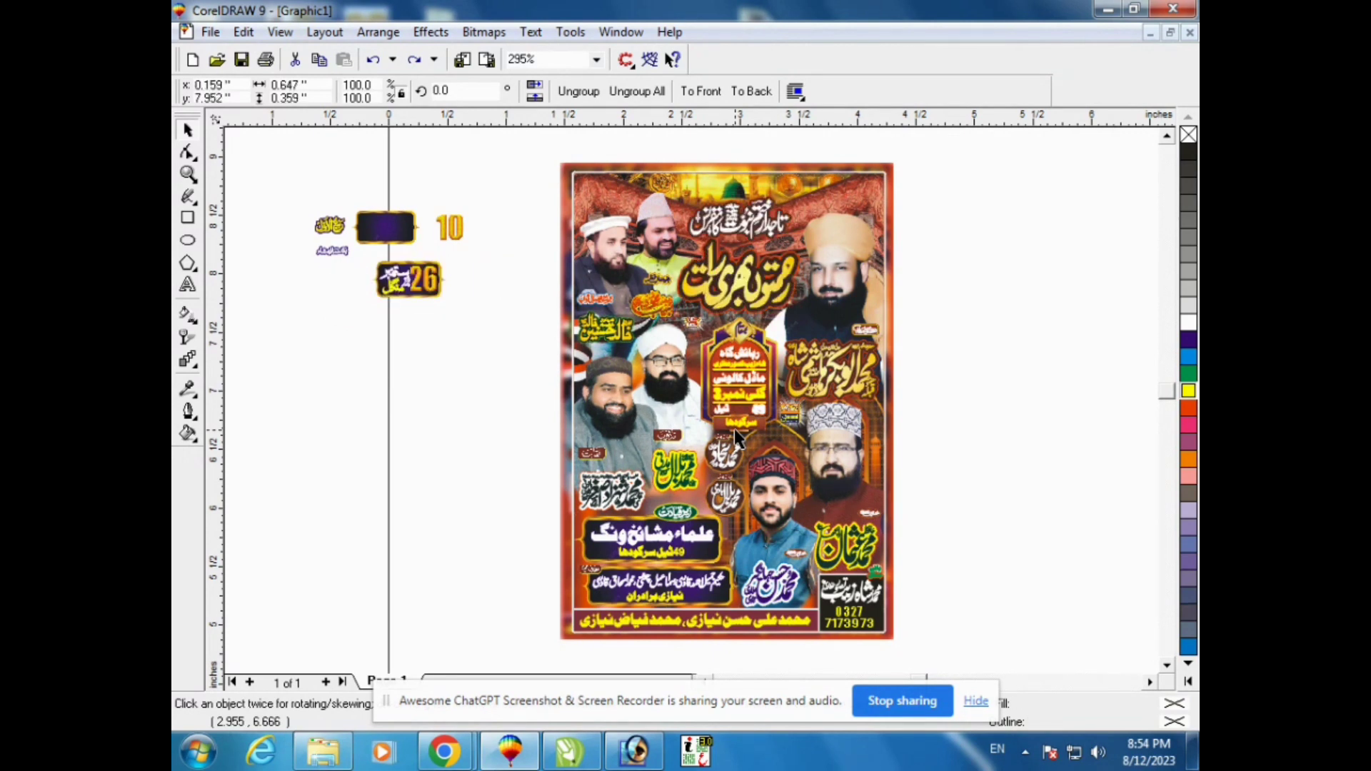
Step: Undo the separation of the 10 date badge's captions and number from its dark frame
key(ctrl+shift+z)
key(ctrl+shift+z)
key(ctrl+shift+z)
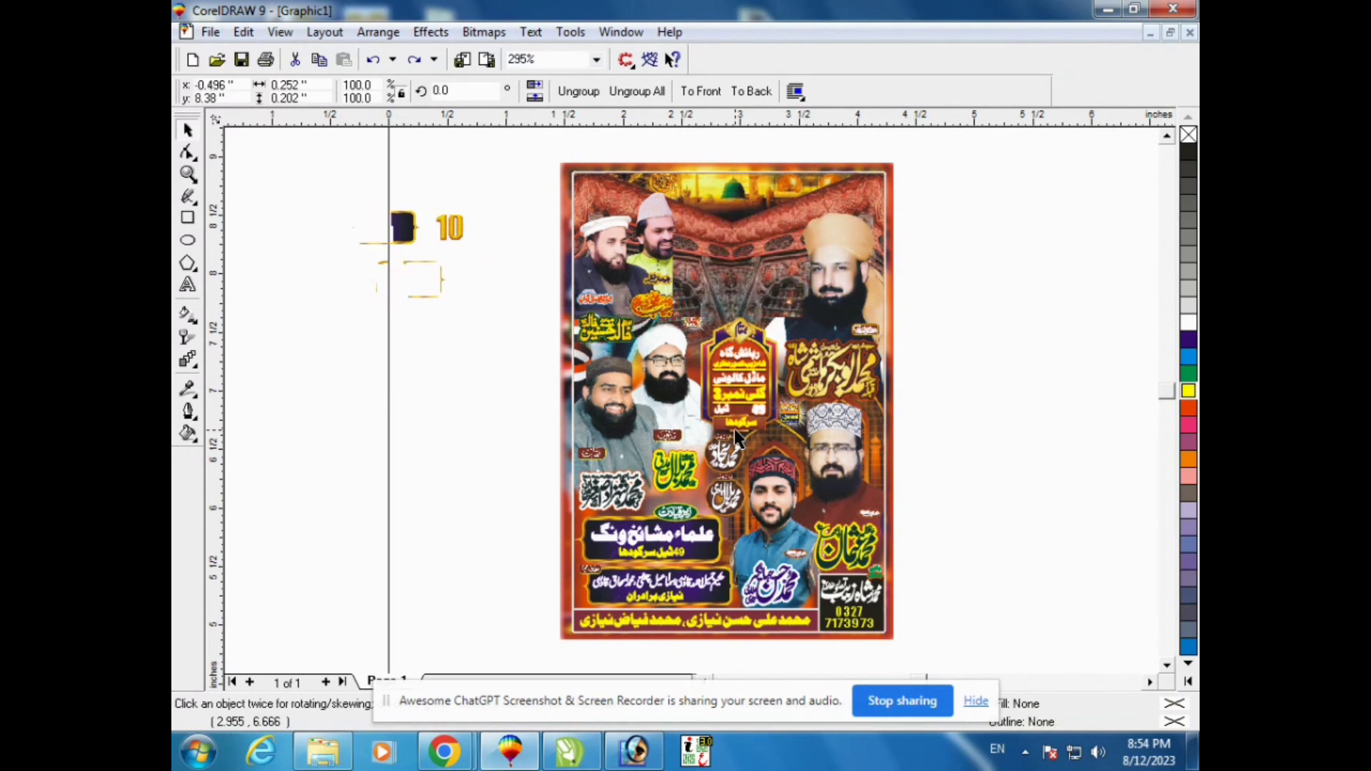
key(ctrl+shift+z)
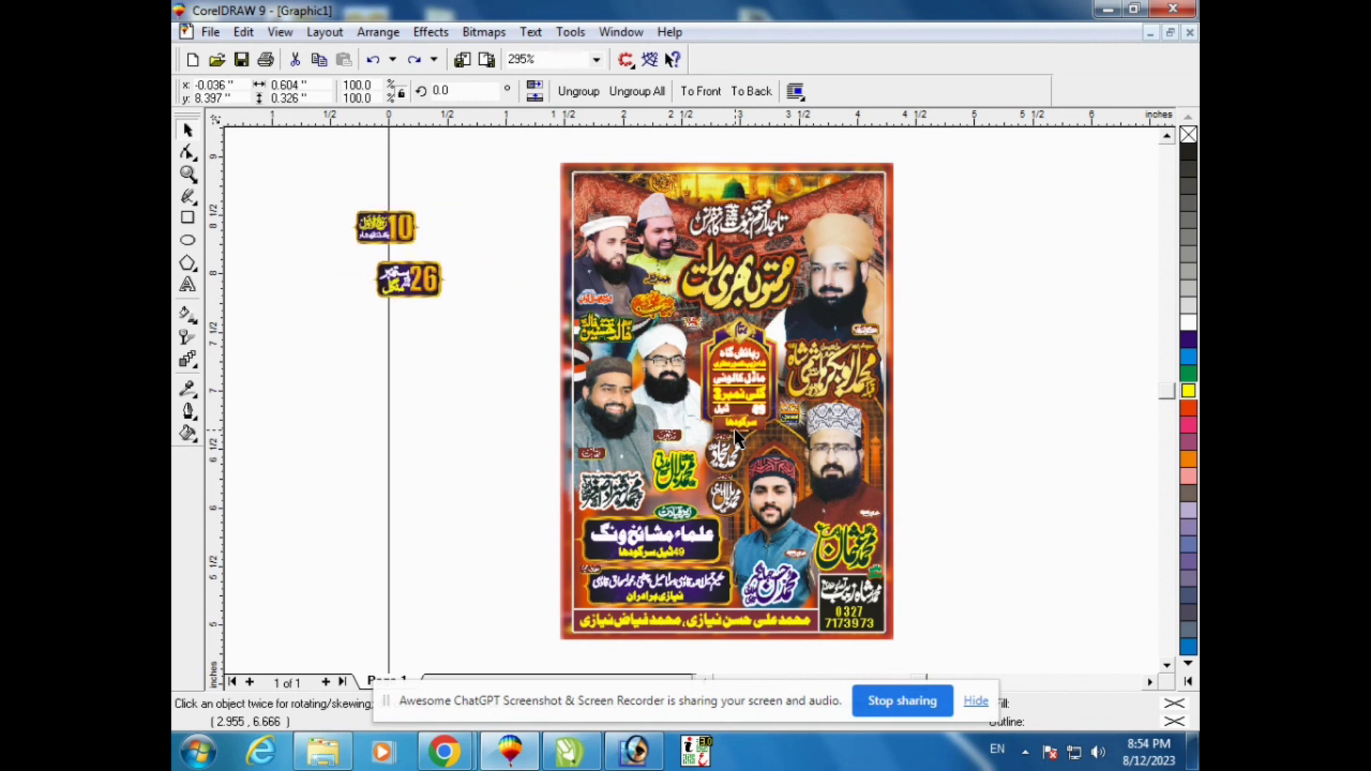
Step: Undo the moves of the 10 and 26 date badges away from the poster's top corners
key(ctrl+shift+z)
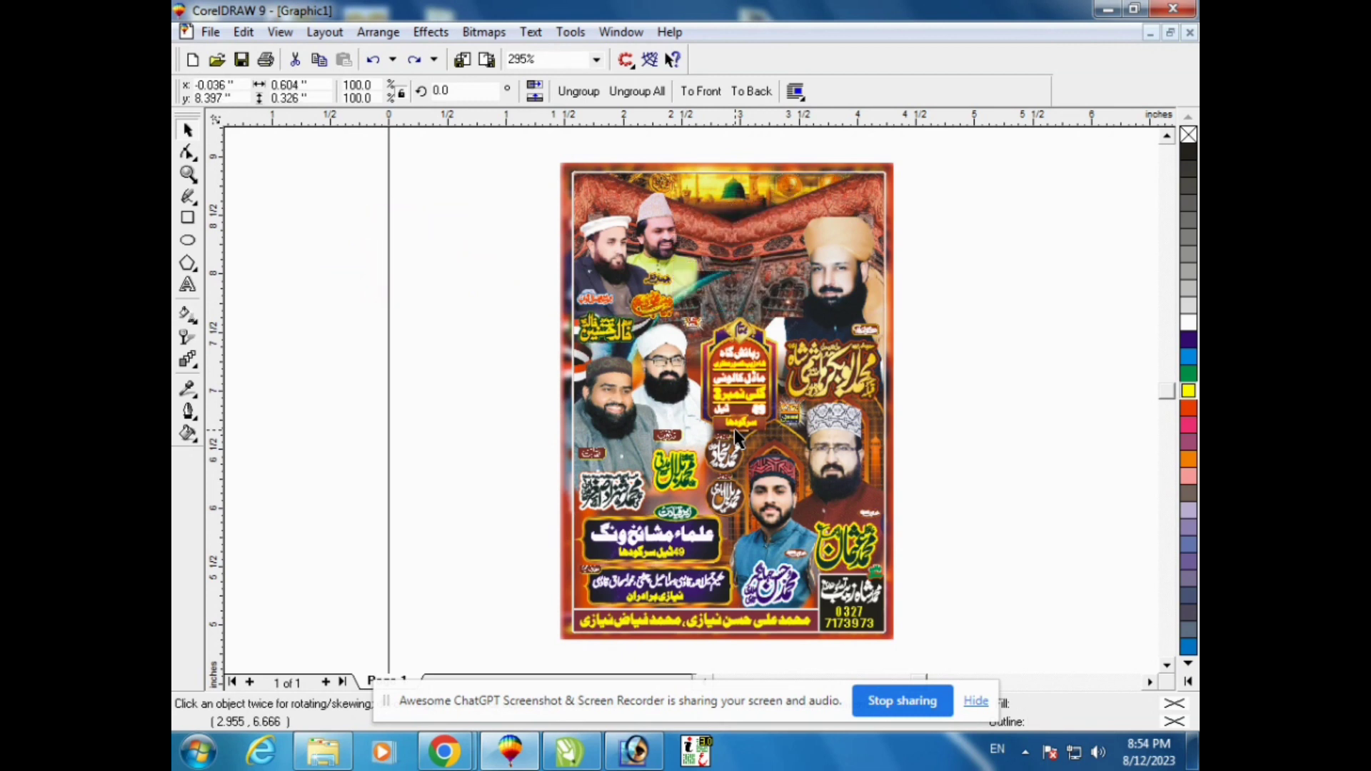
key(ctrl+shift+z)
key(ctrl+shift+z)
key(ctrl+shift+z)
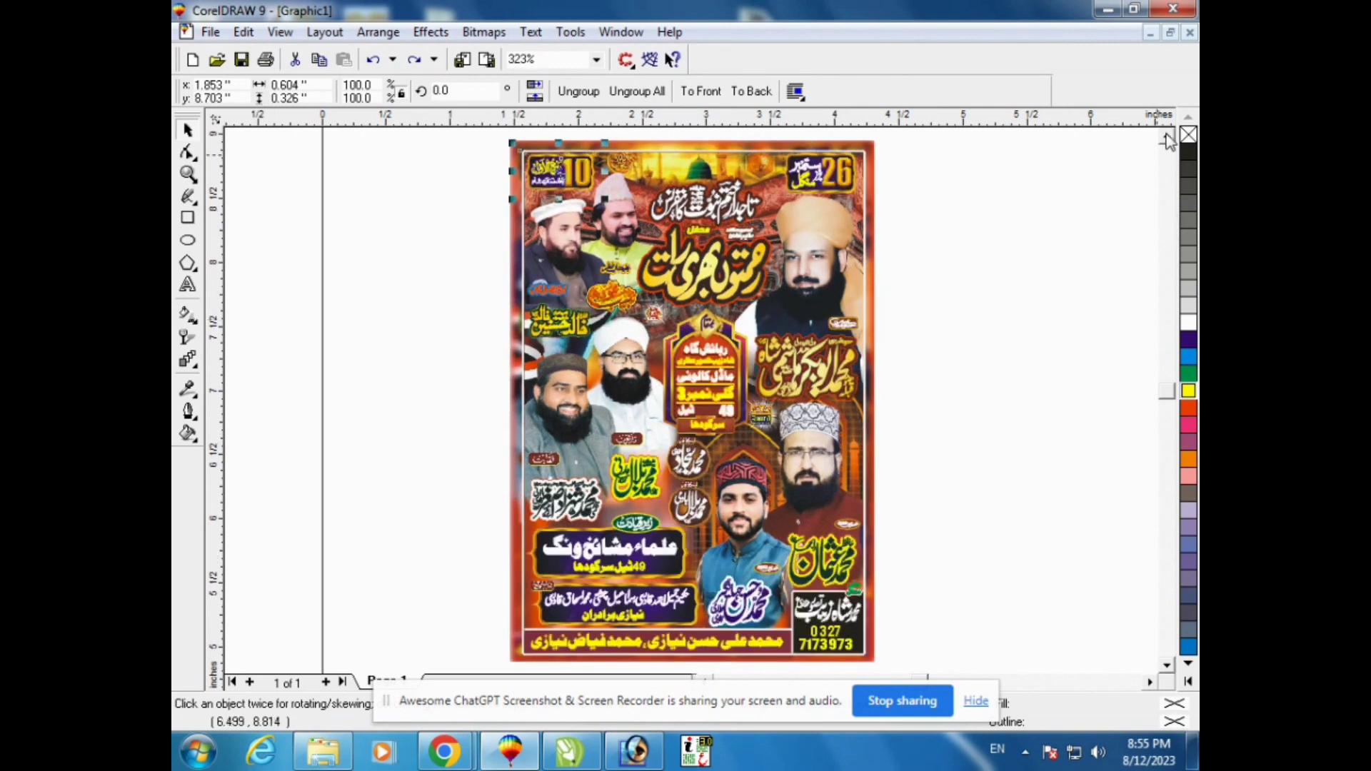
Step: Add a line of artistic text beginning with "Subscribe" in the empty area above the poster's top-left corner
click(1167, 137)
click(1167, 136)
click(187, 284)
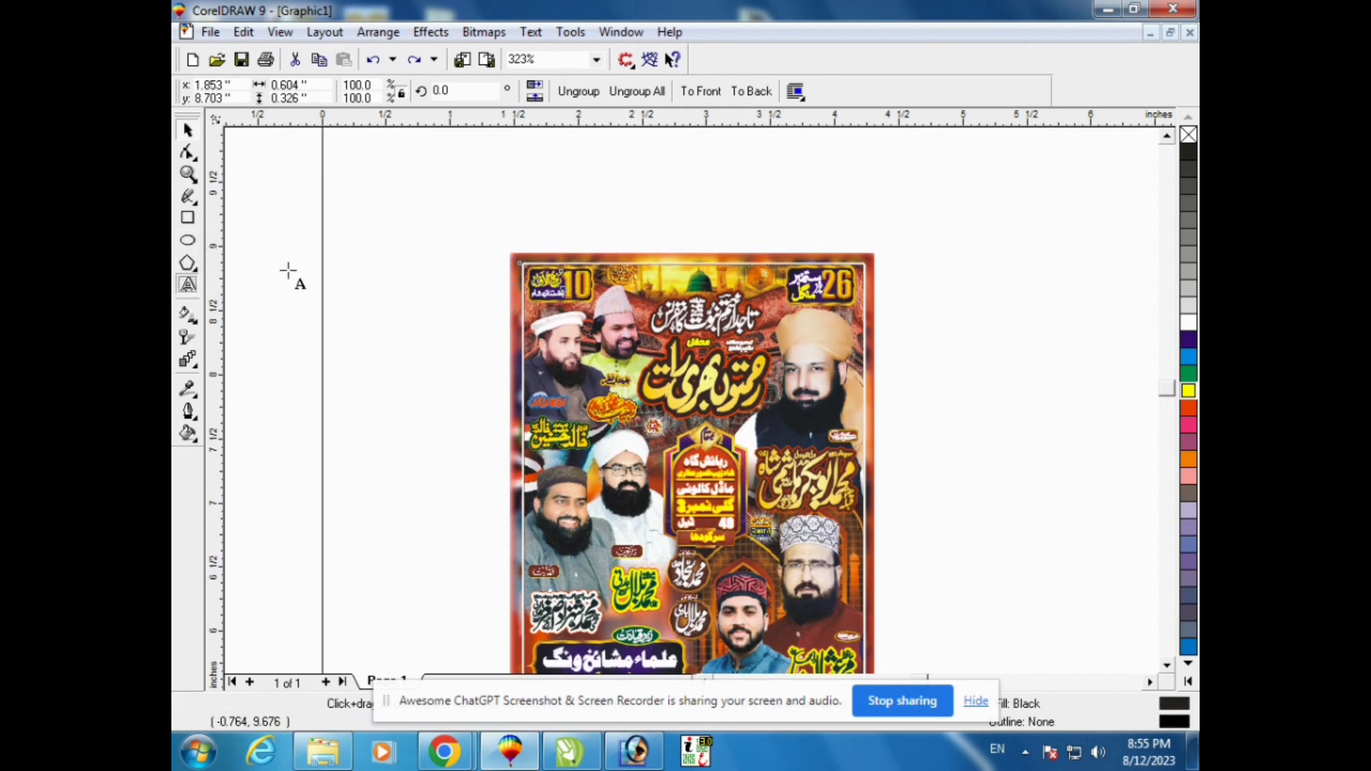
click(385, 234)
text(a)
key(BackSpace)
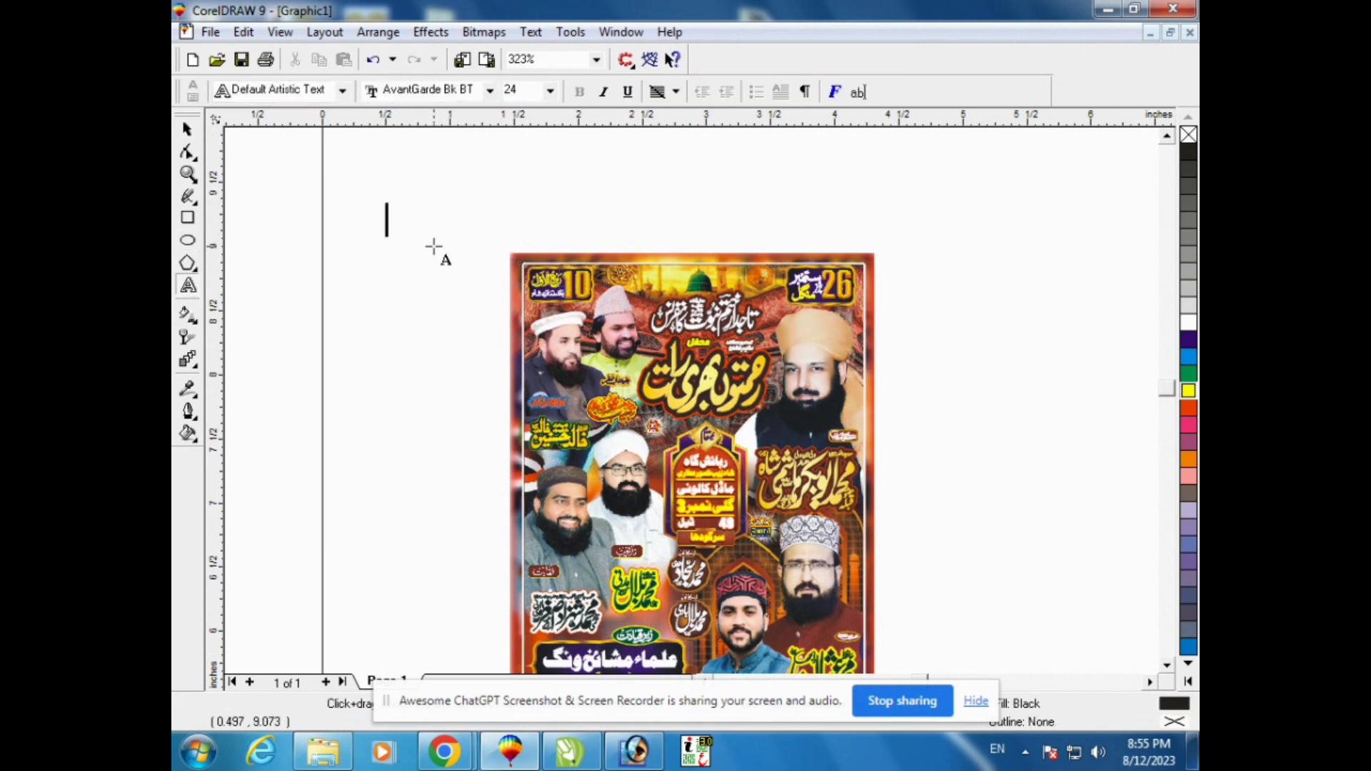
text(sun)
key(BackSpace)
text(b)
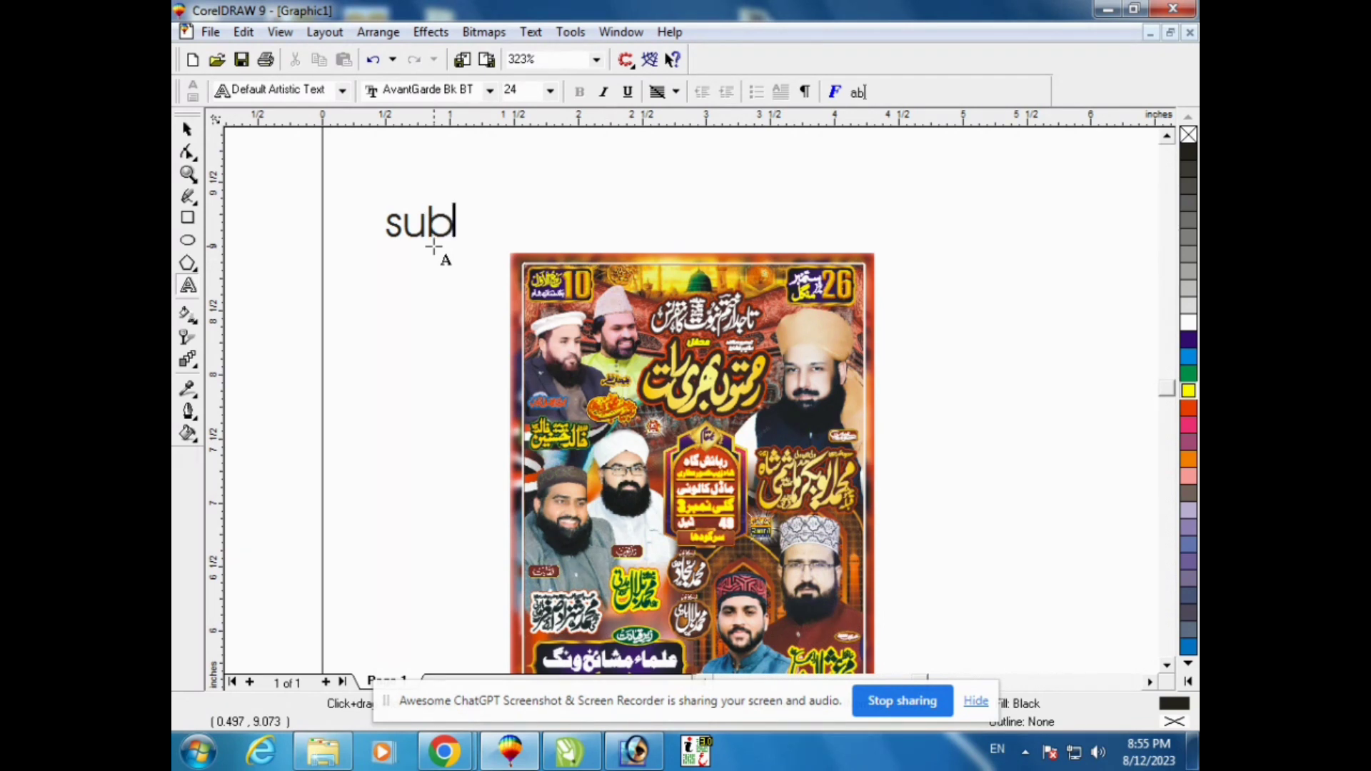
text(sct)
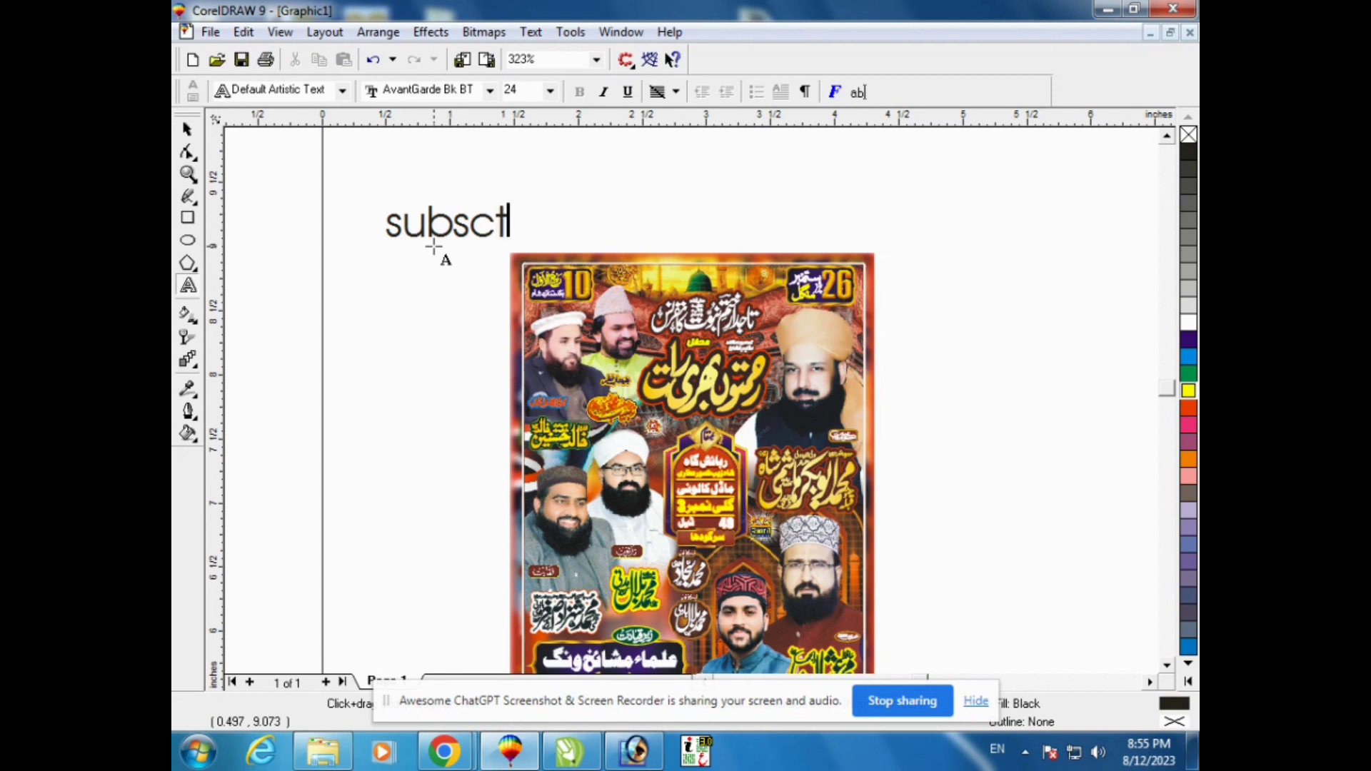
key(BackSpace)
text(y)
key(BackSpace)
text(t)
key(BackSpace)
text(y)
key(BackSpace)
text(t)
key(BackSpace)
text(rin)
key(BackSpace)
text(b)
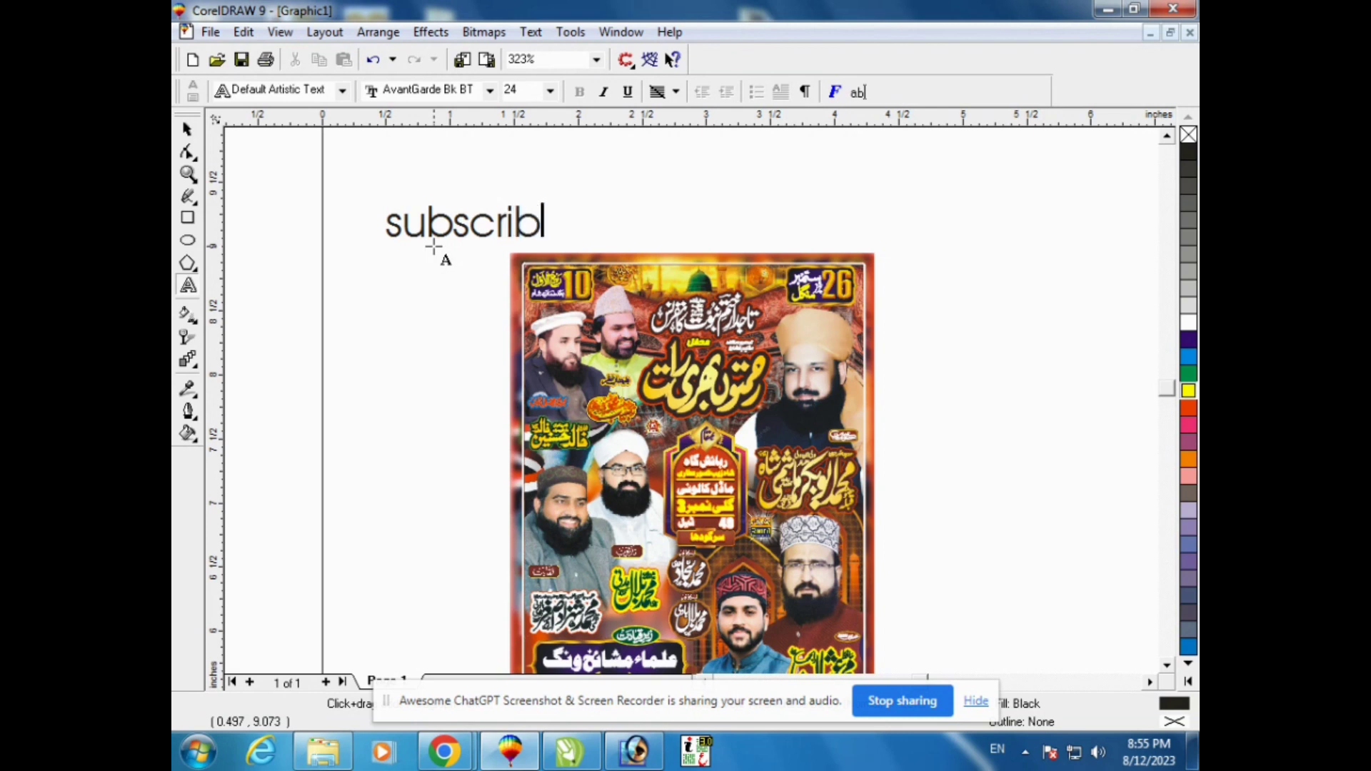
text(r)
key(BackSpace)
text(e)
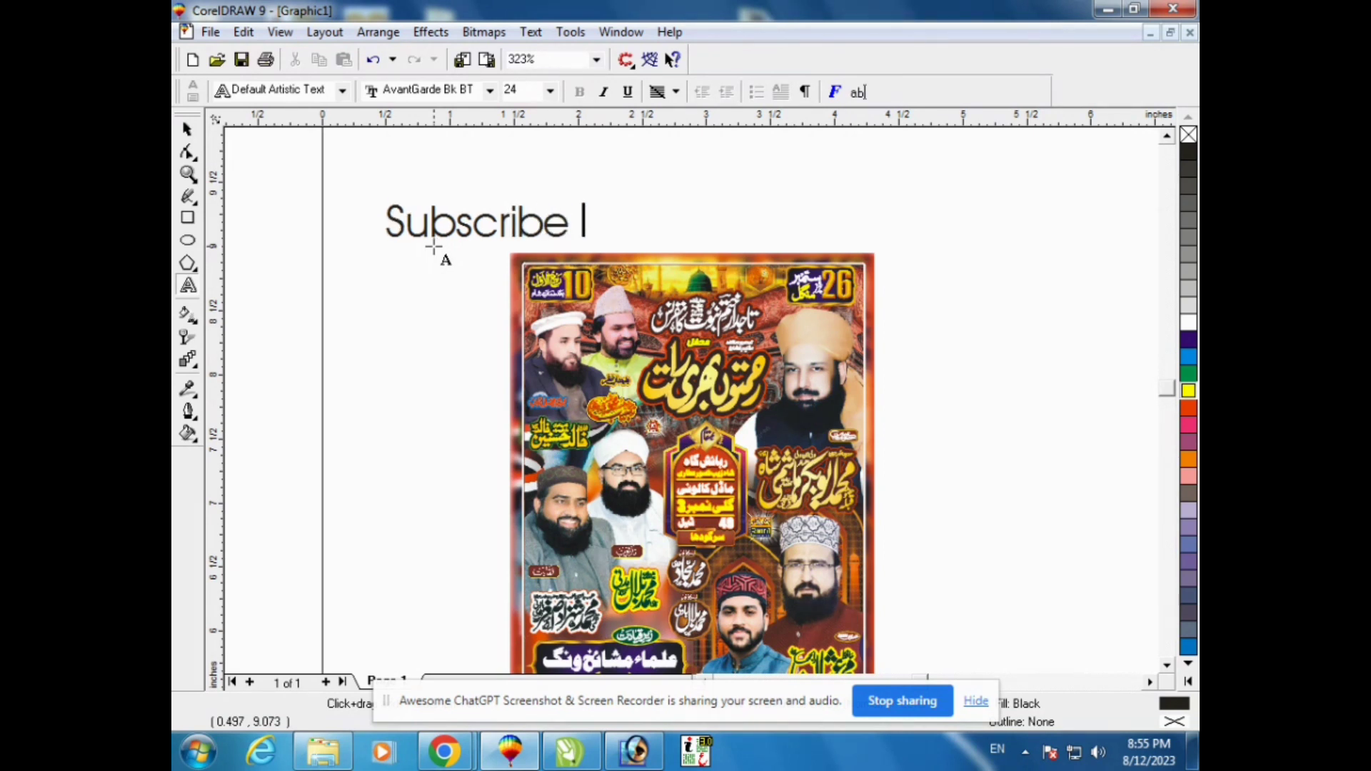
text( y)
key(BackSpace)
text(6)
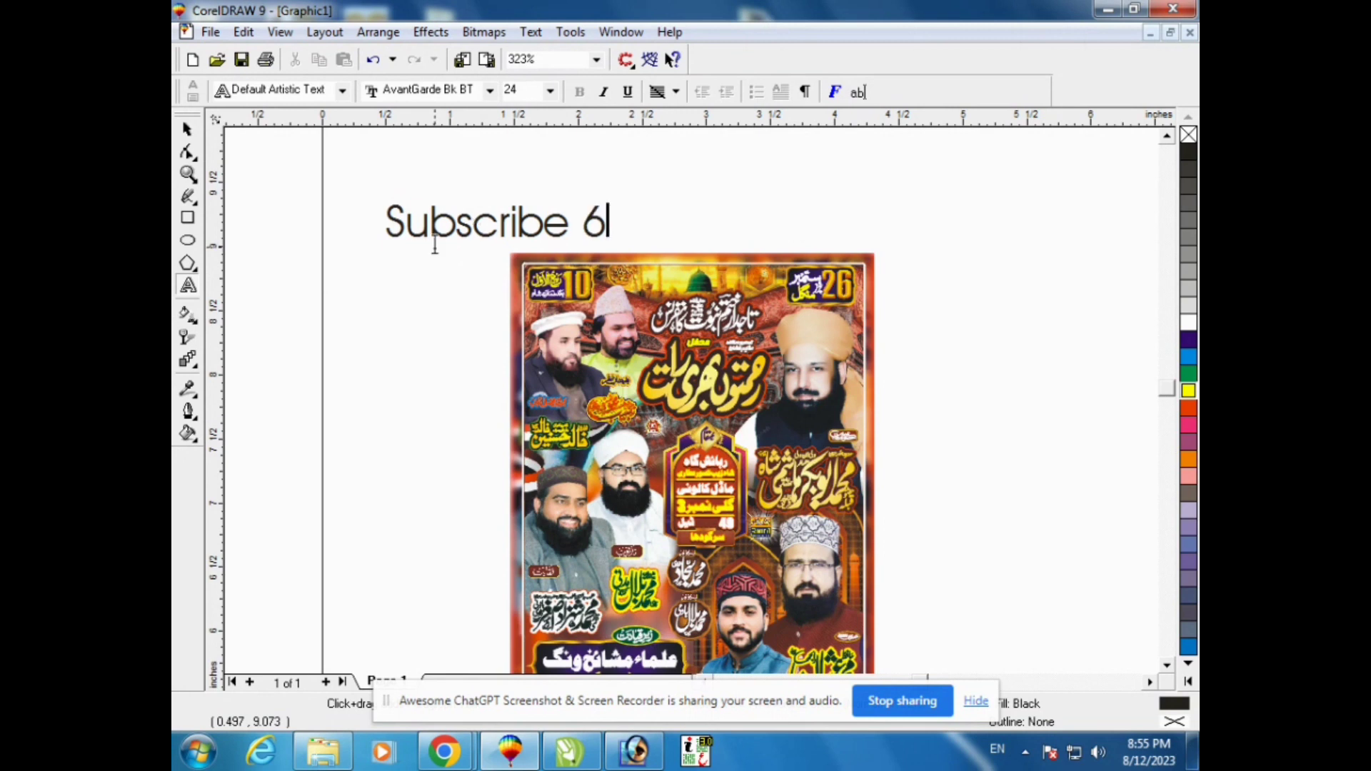